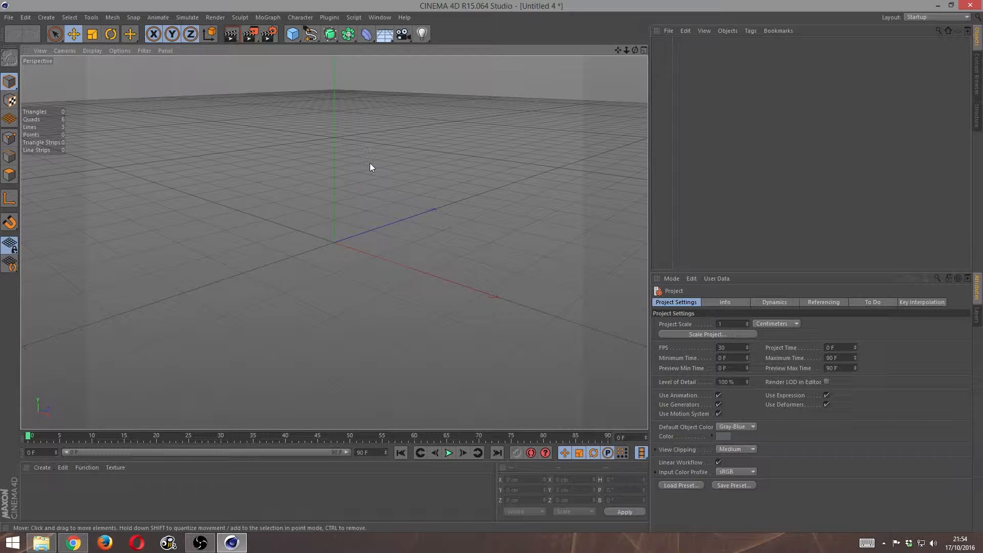
# - Add a sphere primitive and set the viewport display to Gouraud Shading (Lines)
pyautogui.click(293, 36)
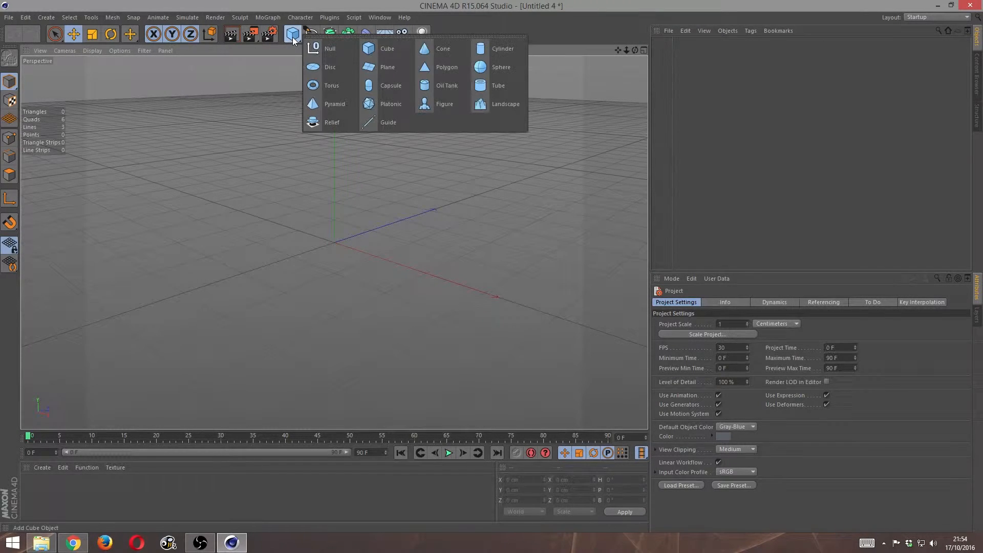
pyautogui.click(503, 68)
pyautogui.click(92, 51)
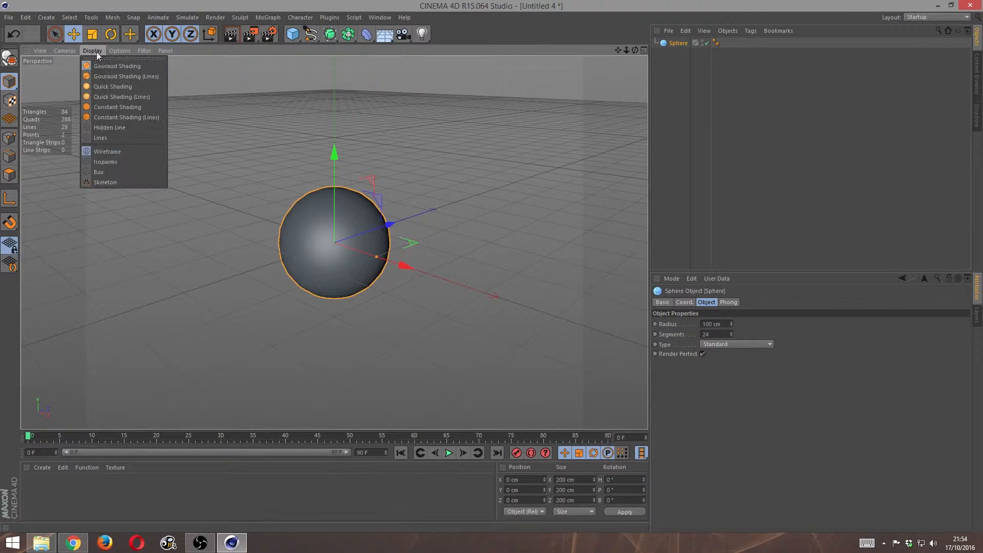
pyautogui.click(116, 77)
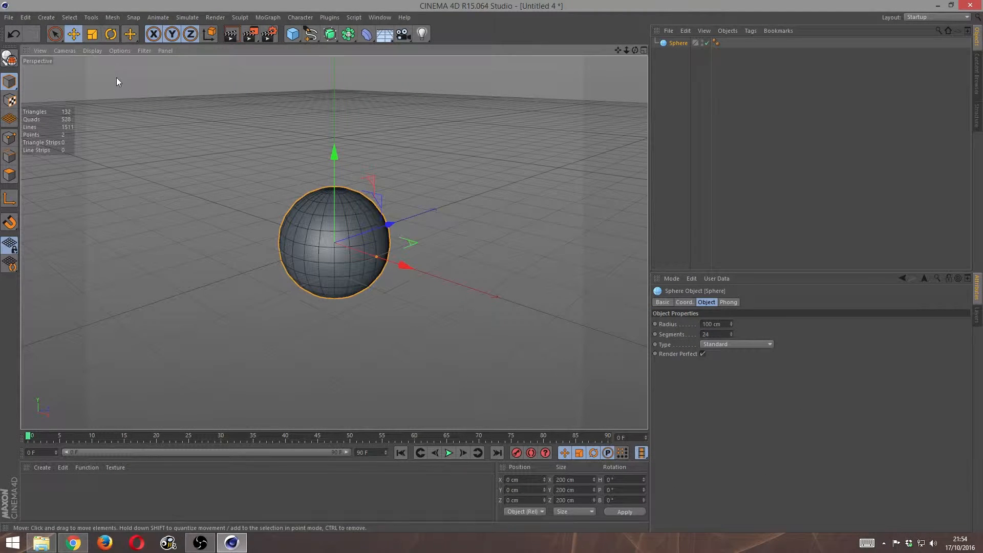
# - Add a Shatter deformer and make it a child of the sphere
pyautogui.click(371, 37)
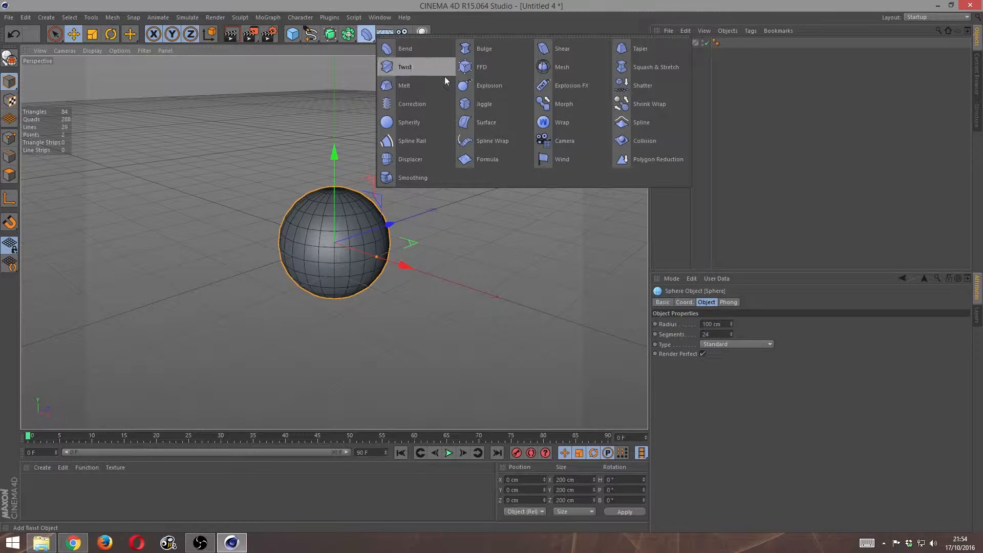
pyautogui.click(645, 88)
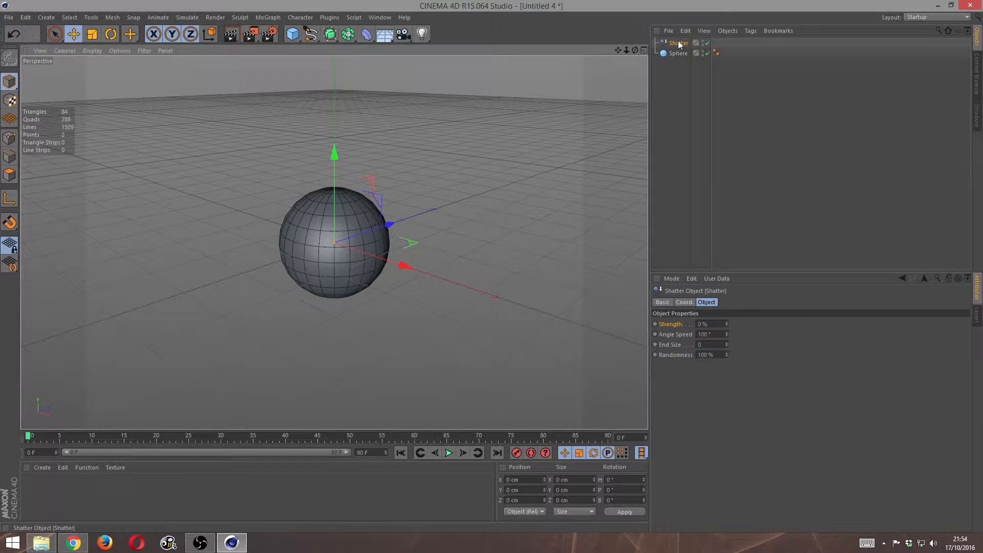
pyautogui.moveTo(679, 44); pyautogui.dragTo(683, 53)
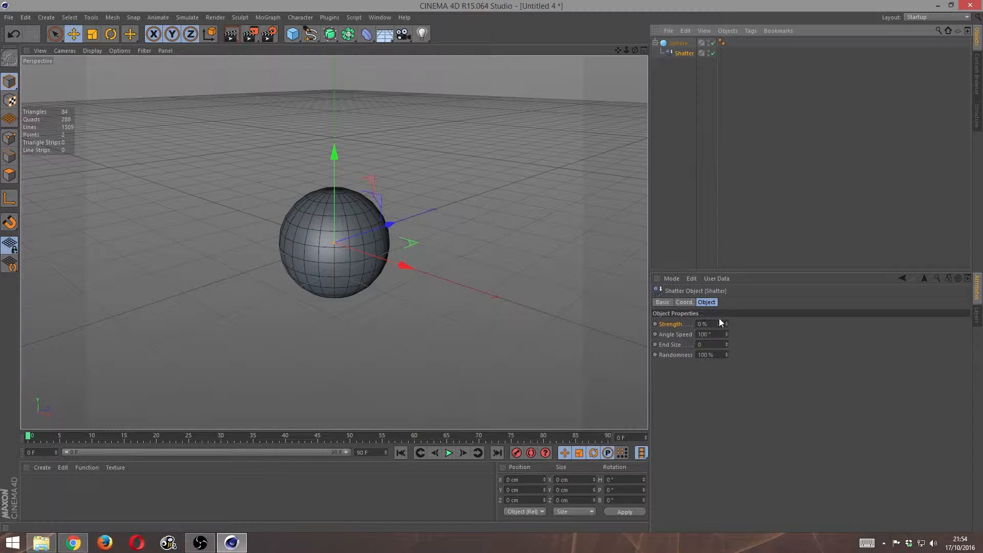
# - Set the Shatter strength to 1 %, try lowering the deformer about 239 cm along Y, and undo that move
pyautogui.moveTo(728, 321)
pyautogui.mouseDown()
pyautogui.moveTo(728, 294)
pyautogui.moveTo(727, 322)
pyautogui.mouseUp()
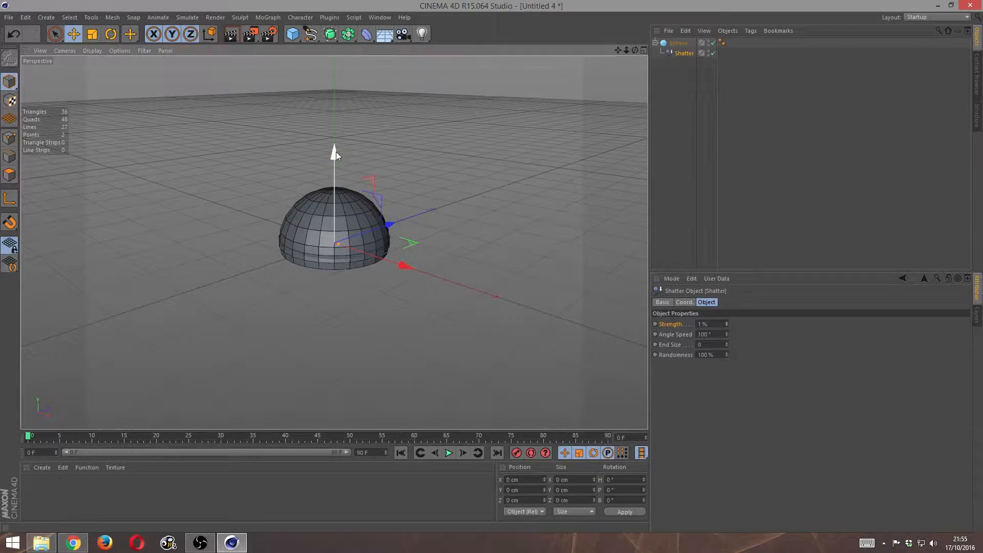
pyautogui.moveTo(335, 151); pyautogui.dragTo(443, 262)
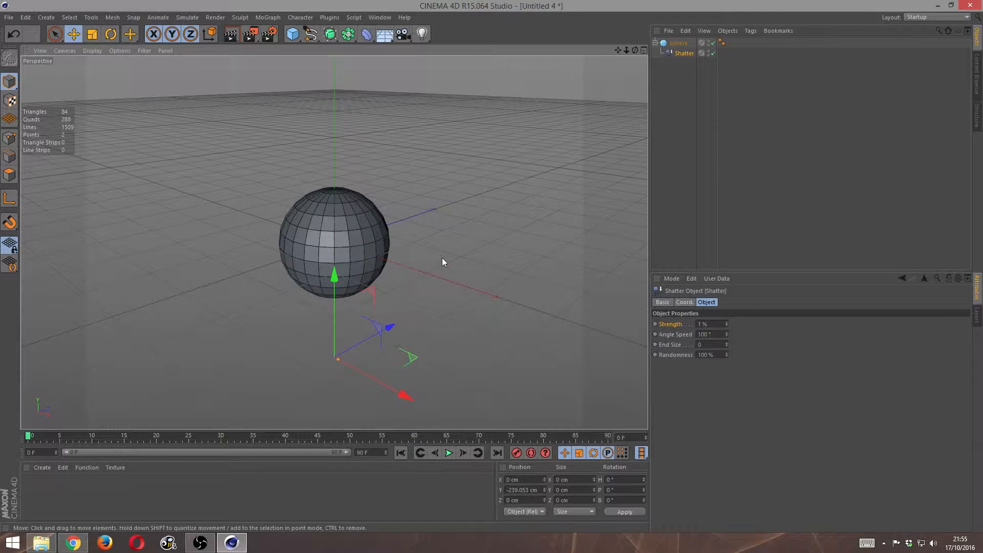
pyautogui.hotkey('ctrl', 'z')
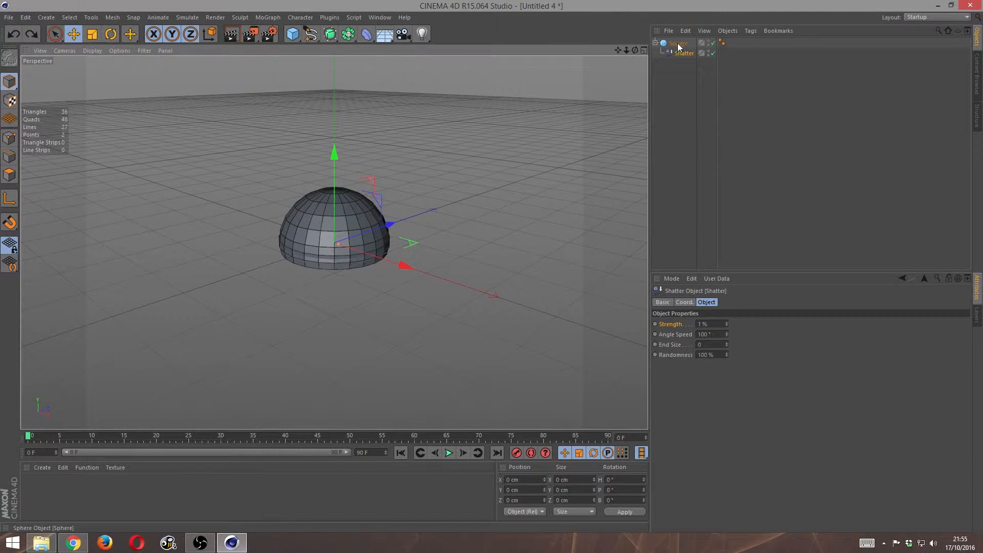
# - Raise the sphere about 117 cm and lower the Shatter deformer about 118 cm relative to it, down to ground level
pyautogui.click(679, 44)
pyautogui.moveTo(333, 151)
pyautogui.mouseDown()
pyautogui.moveTo(331, 82)
pyautogui.moveTo(352, 152)
pyautogui.mouseUp()
pyautogui.click(683, 54)
pyautogui.moveTo(633, 48); pyautogui.dragTo(536, 93)
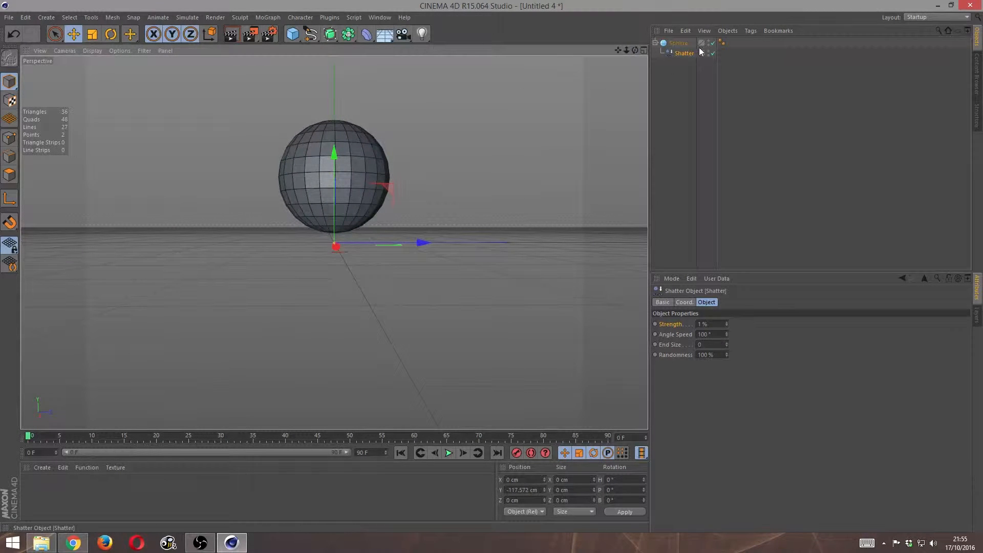
pyautogui.moveTo(636, 50); pyautogui.dragTo(589, 67)
# - Set the Shatter deformer's End Size to 1 and keyframe its Strength at 0 % on frame 0
pyautogui.moveTo(726, 324)
pyautogui.mouseDown()
pyautogui.moveTo(726, 286)
pyautogui.moveTo(726, 328)
pyautogui.mouseUp()
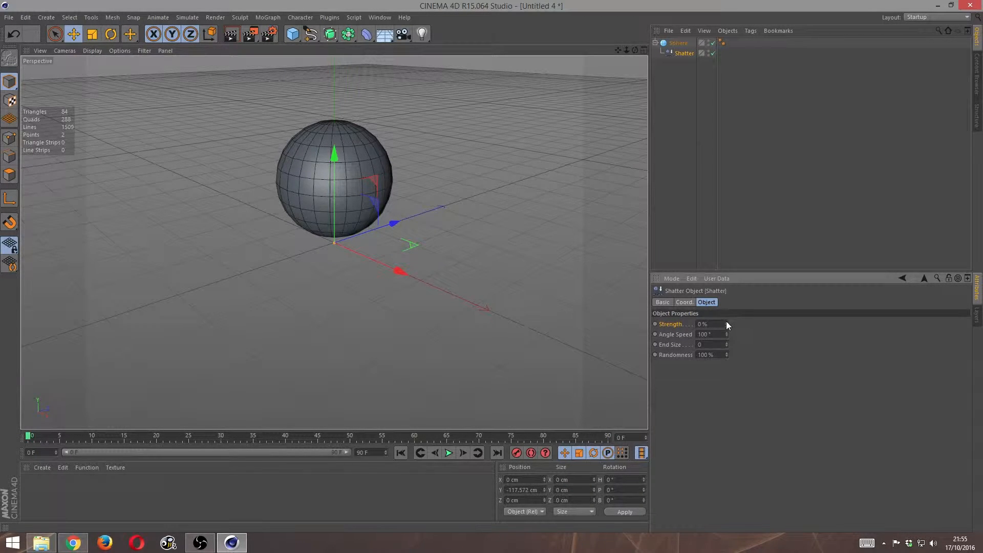
pyautogui.moveTo(727, 321); pyautogui.dragTo(665, 338)
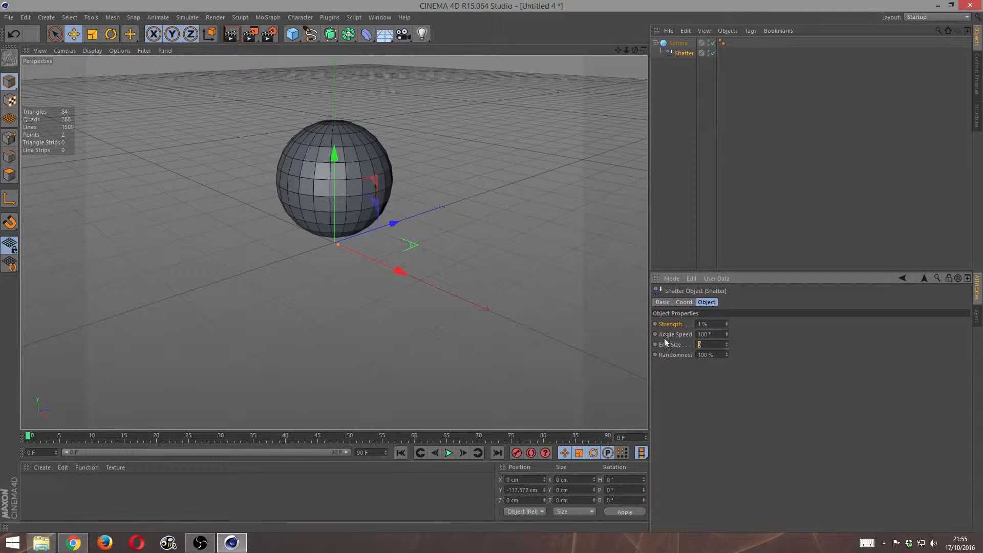
pyautogui.write('1')
pyautogui.moveTo(726, 322)
pyautogui.mouseDown()
pyautogui.moveTo(726, 308)
pyautogui.moveTo(743, 328)
pyautogui.mouseUp()
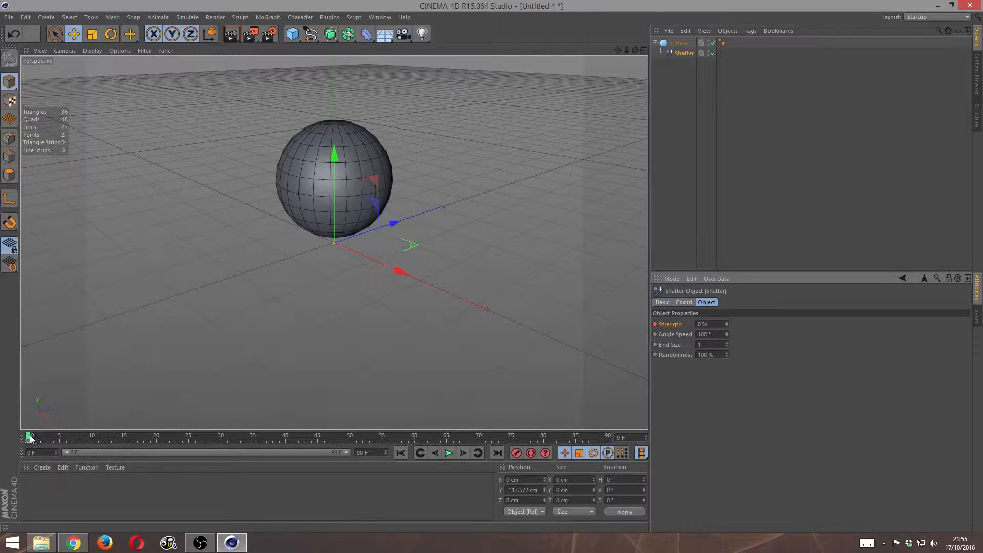
# - Keyframe the Shatter deformer's Strength at 100 % on frame 29
pyautogui.click(93, 440)
pyautogui.moveTo(93, 439); pyautogui.dragTo(216, 437)
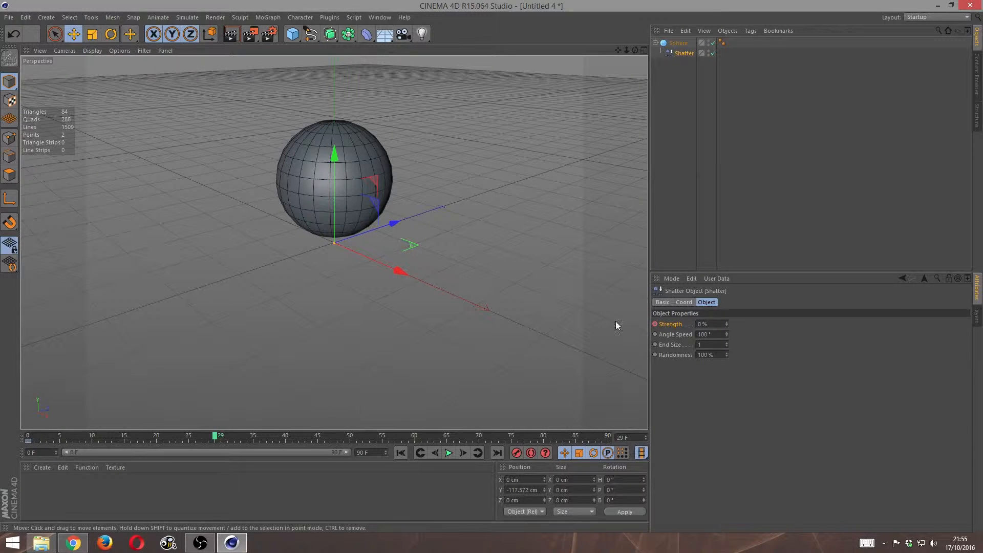
pyautogui.moveTo(727, 326); pyautogui.dragTo(727, 287)
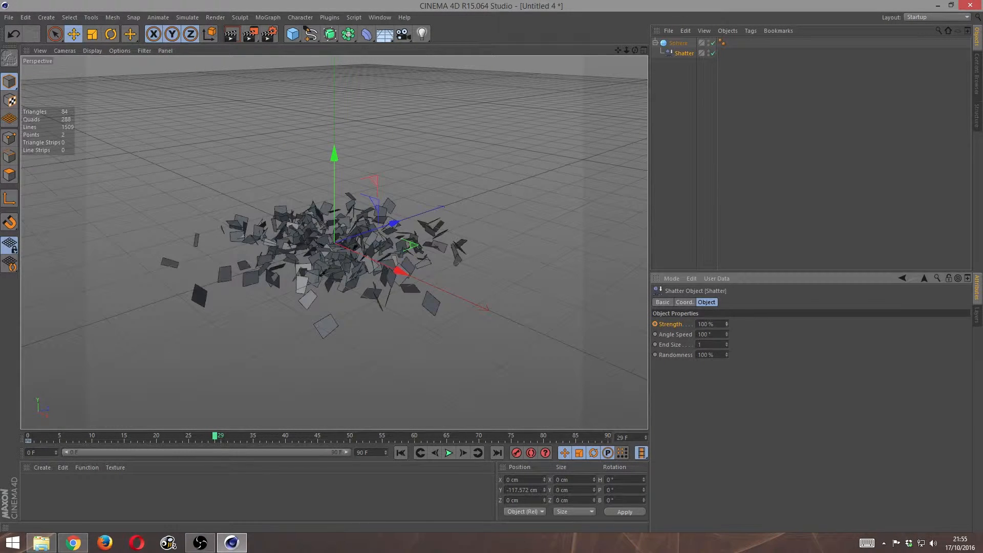
pyautogui.click(656, 324)
# - Play back the shatter animation from frame 0 and scrub through it to examine how the sphere breaks apart
pyautogui.moveTo(217, 438); pyautogui.dragTo(2, 439)
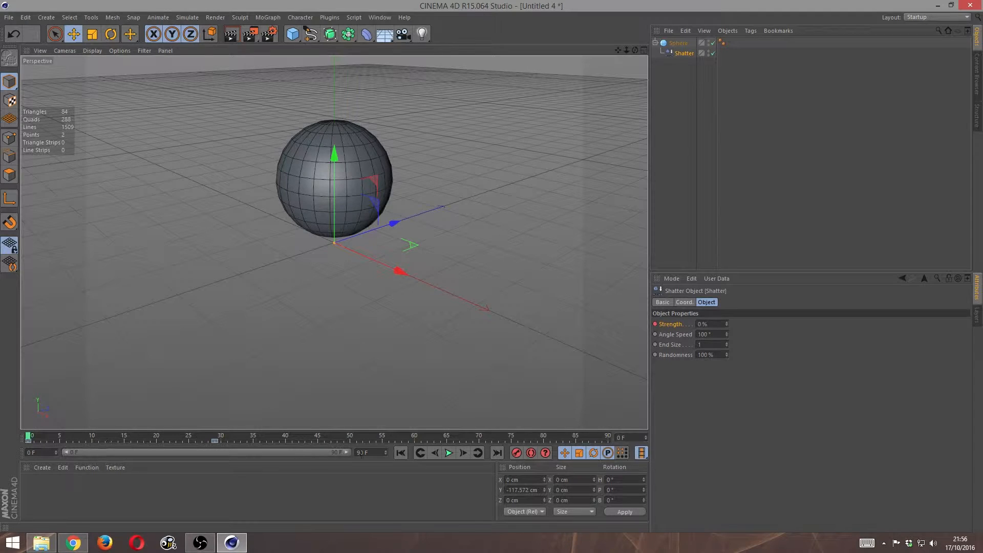
pyautogui.click(445, 453)
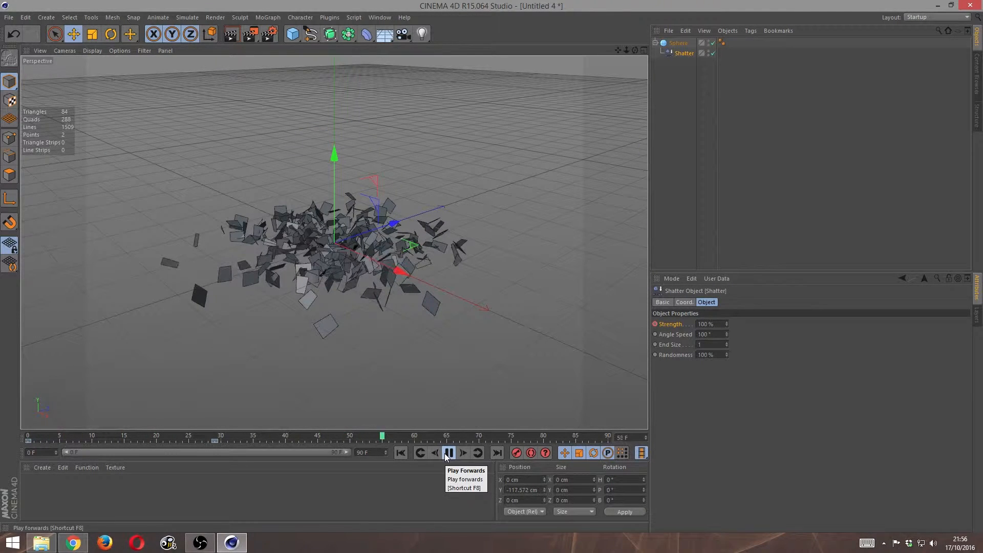
pyautogui.click(449, 453)
pyautogui.click(150, 438)
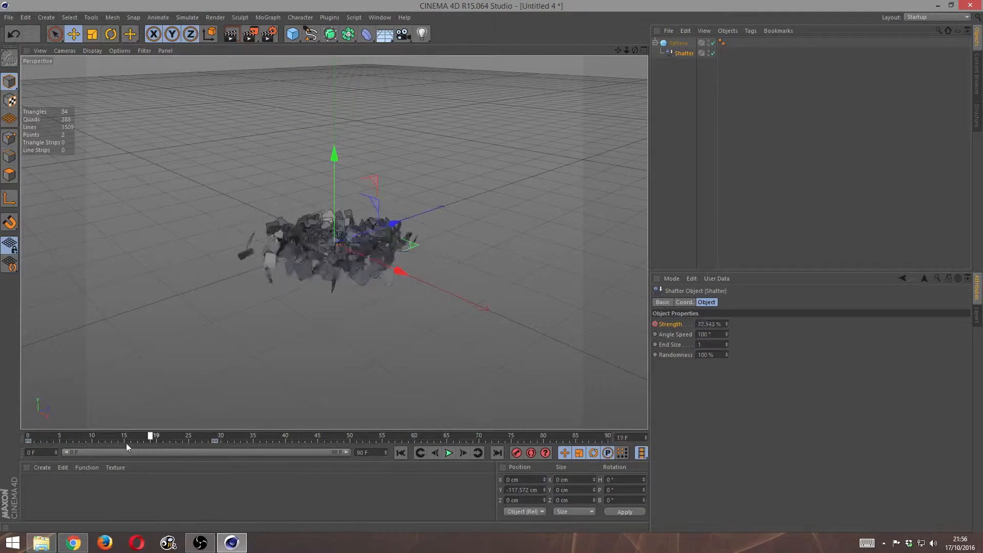
pyautogui.moveTo(127, 445); pyautogui.dragTo(11, 419)
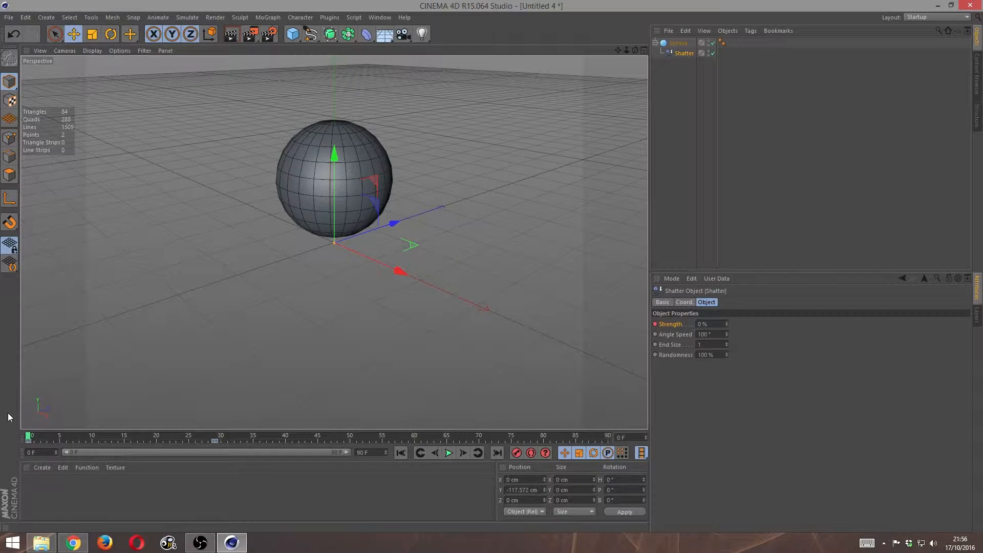
pyautogui.moveTo(28, 438); pyautogui.dragTo(241, 433)
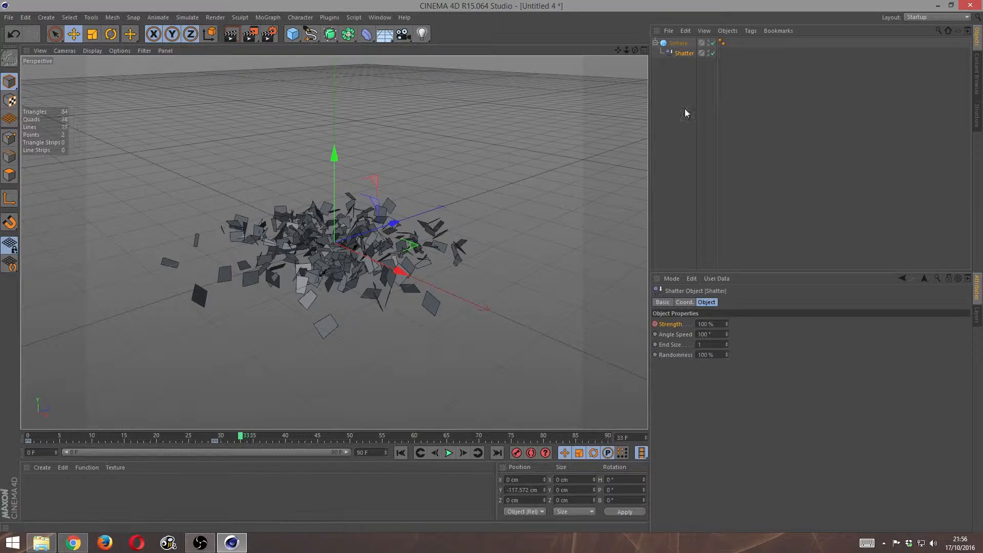
# - Delete the Shatter deformer and the sphere from the scene
pyautogui.press('Delete')
pyautogui.click(678, 43)
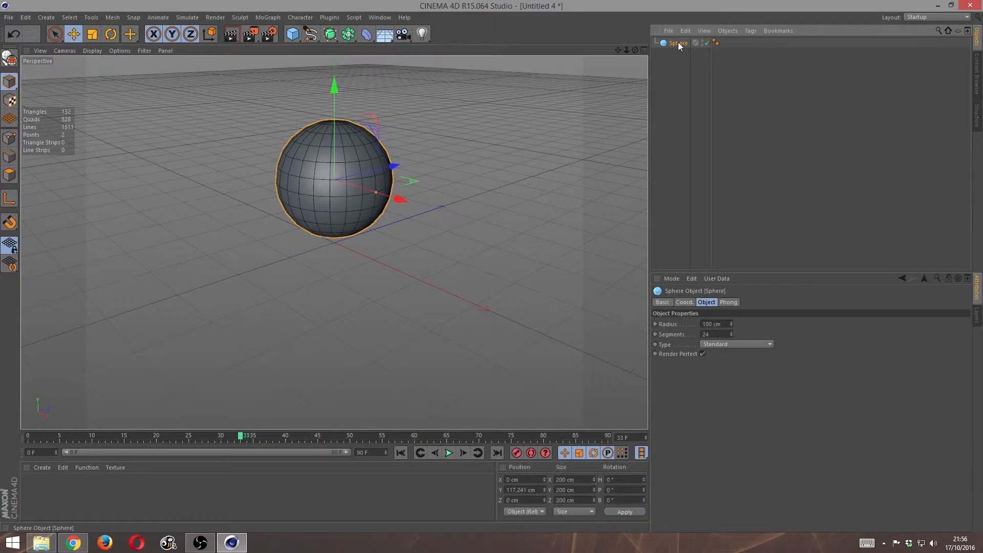
pyautogui.press('Delete')
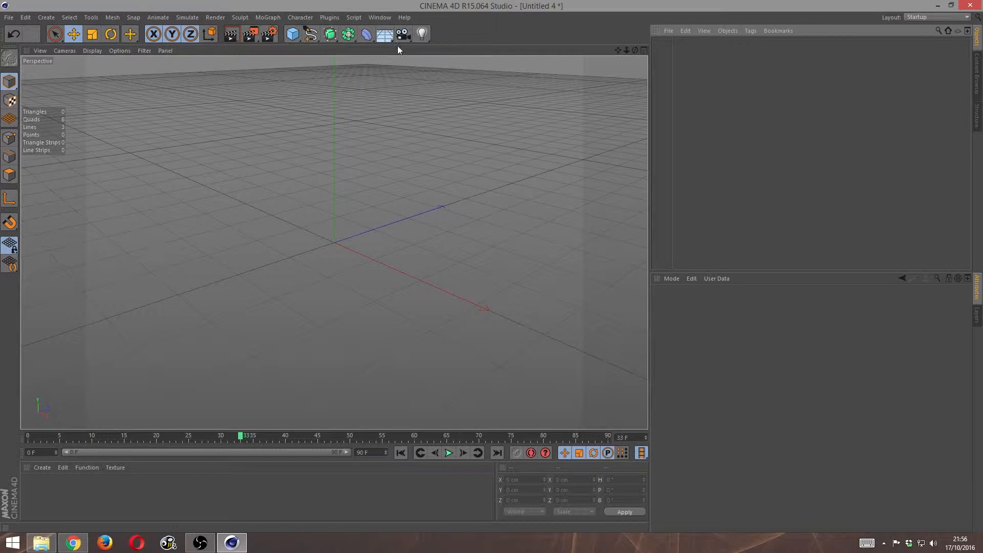
# - Add a Floor object to the empty scene
pyautogui.click(386, 37)
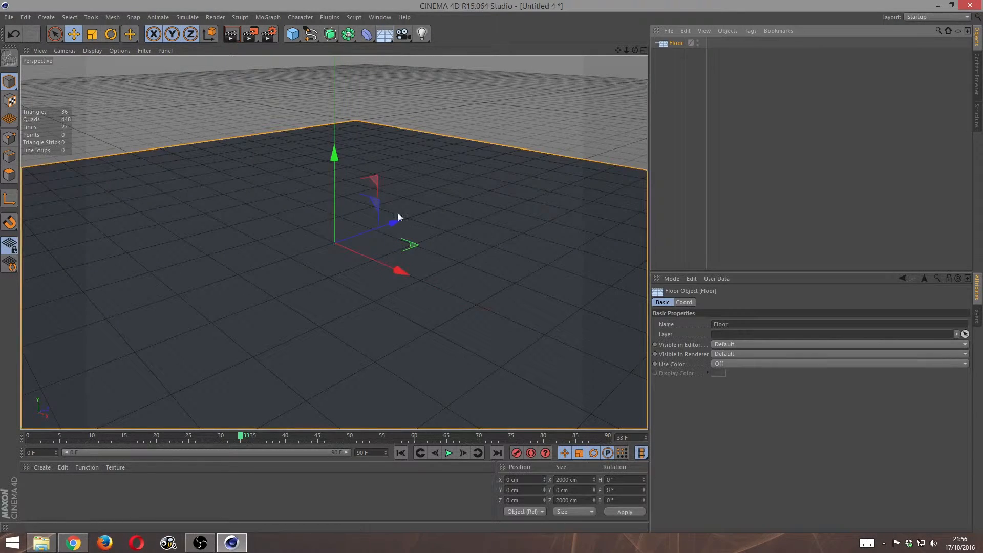
pyautogui.scroll(-3, 499, 241)
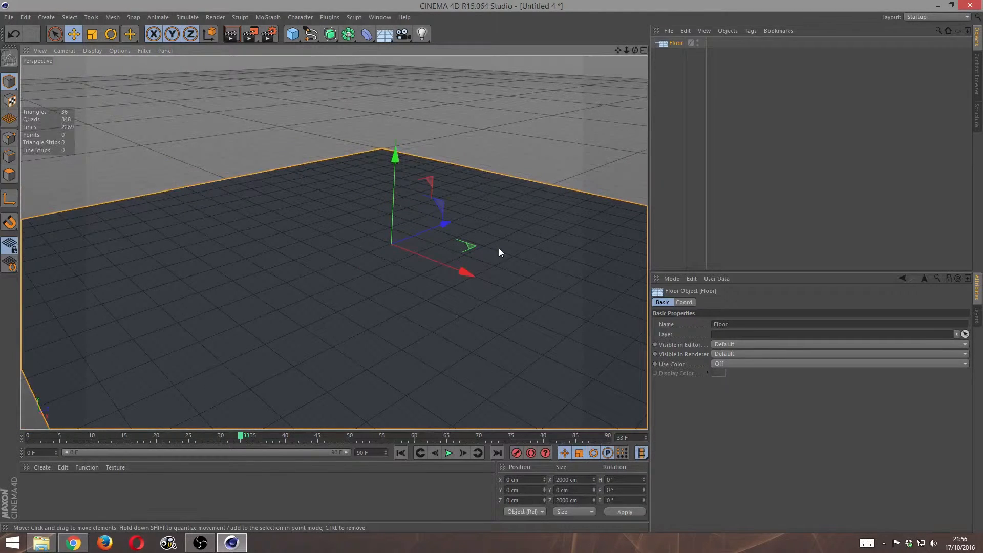
pyautogui.scroll(-2, 499, 242)
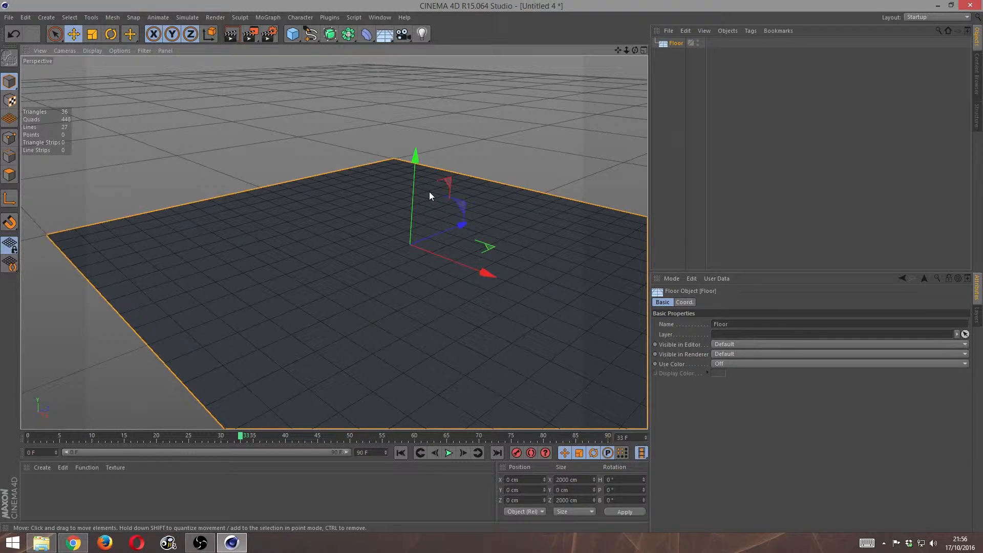
# - Add a cube and move it above the floor to about X -351 cm and Y 327 cm
pyautogui.click(295, 38)
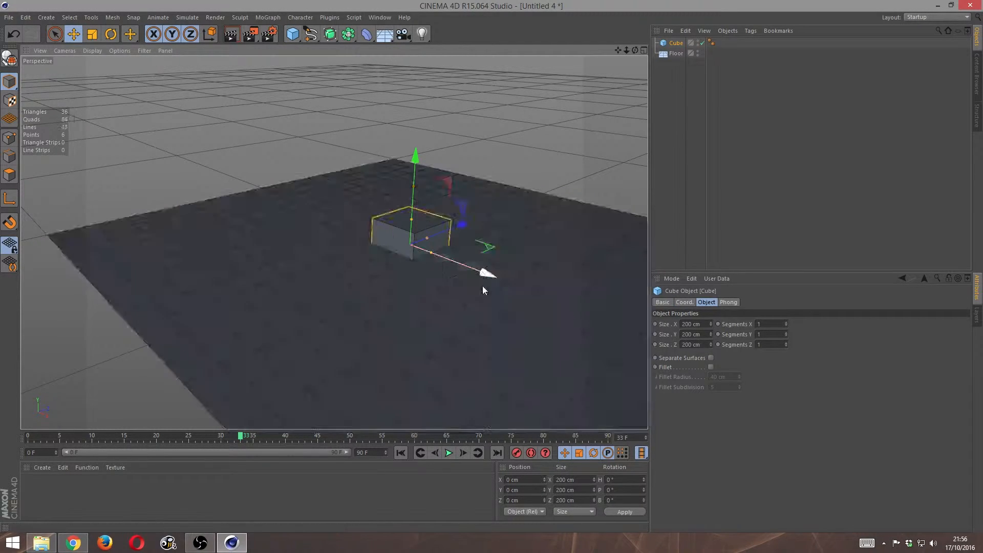
pyautogui.moveTo(476, 275); pyautogui.dragTo(397, 220)
pyautogui.moveTo(346, 127); pyautogui.dragTo(347, 56)
pyautogui.scroll(-2, 411, 270)
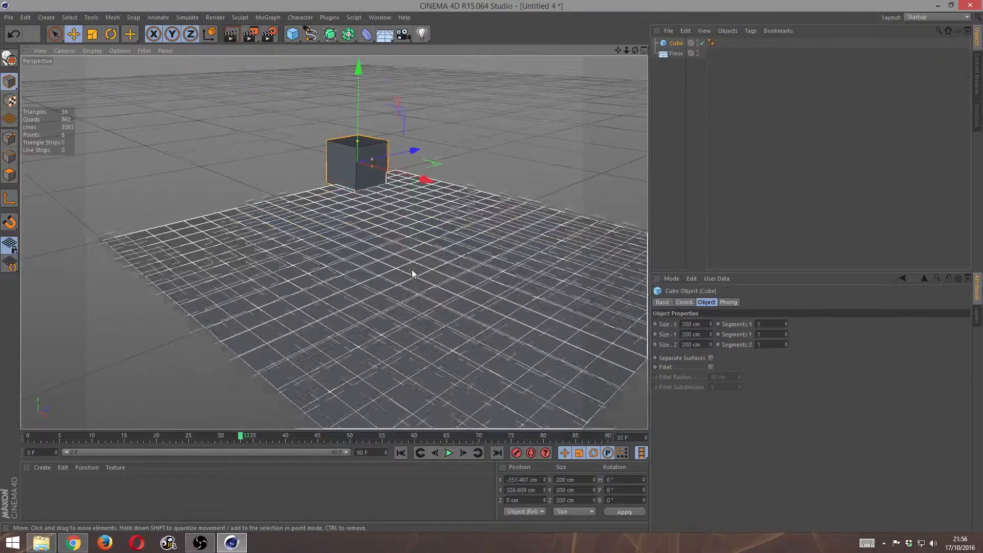
pyautogui.scroll(3, 412, 269)
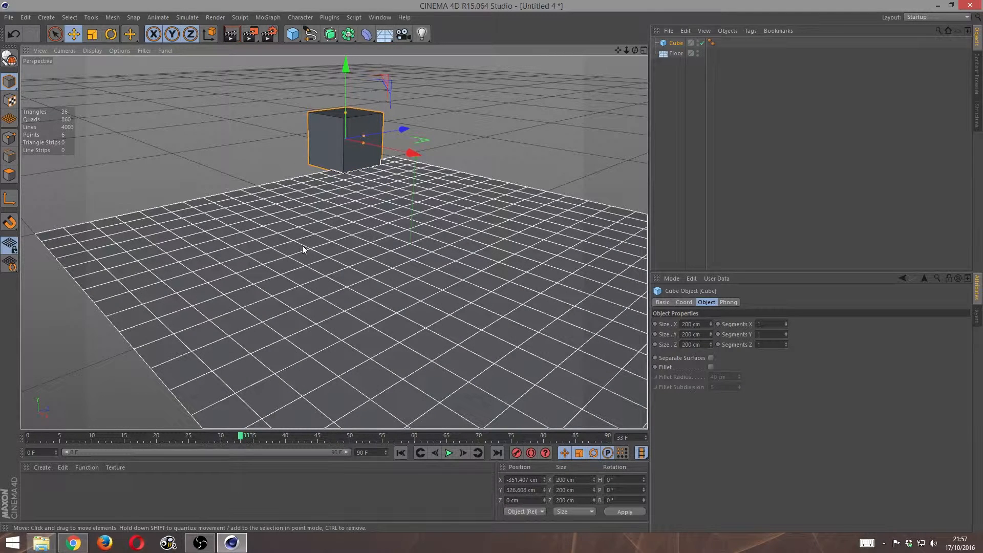
# - Assign a Collider Body simulation tag to the Floor object
pyautogui.click(303, 250)
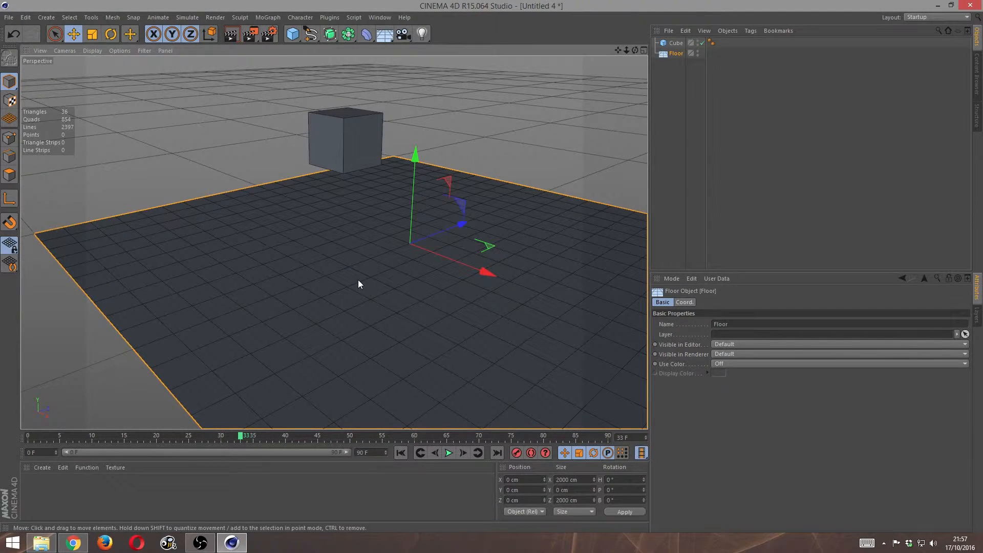
pyautogui.click(749, 31)
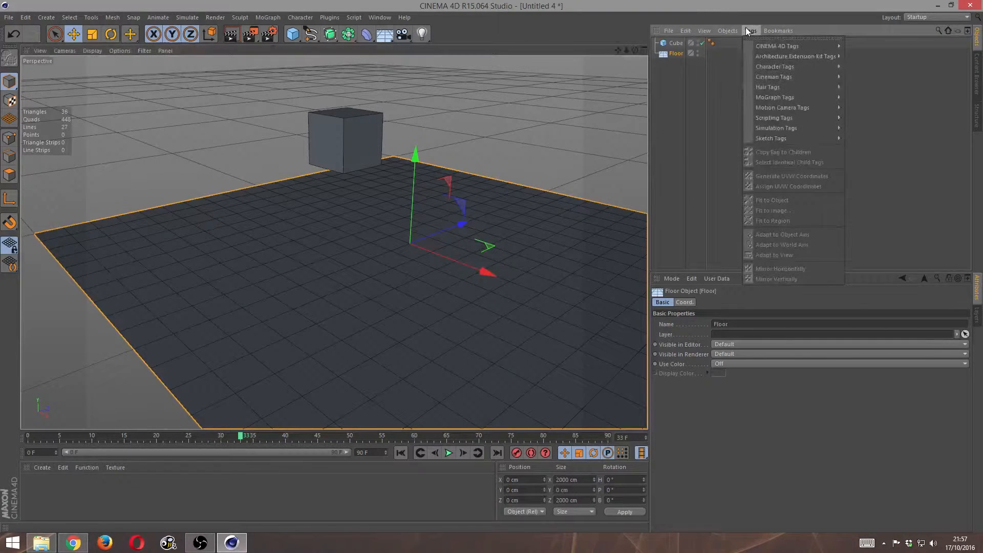
pyautogui.moveTo(801, 132)
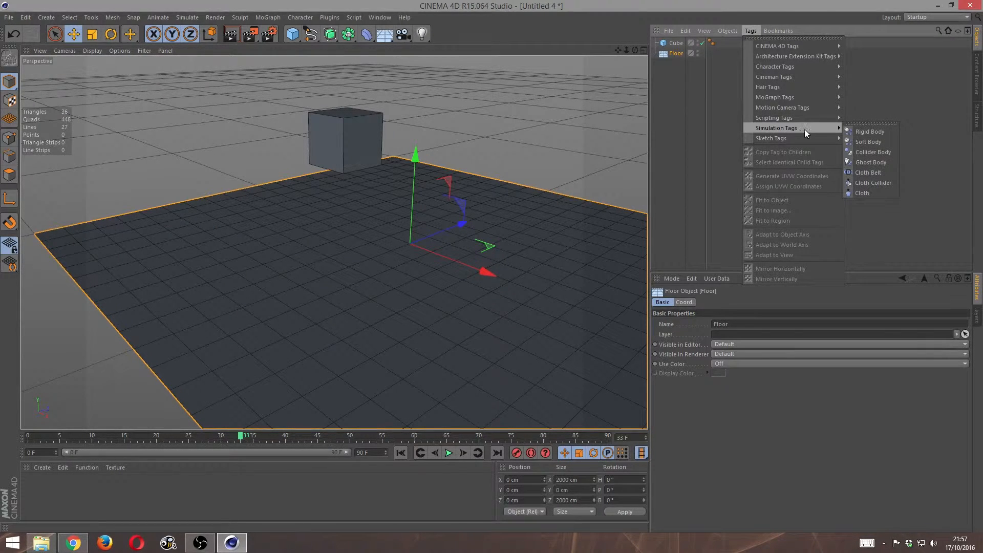
pyautogui.click(873, 152)
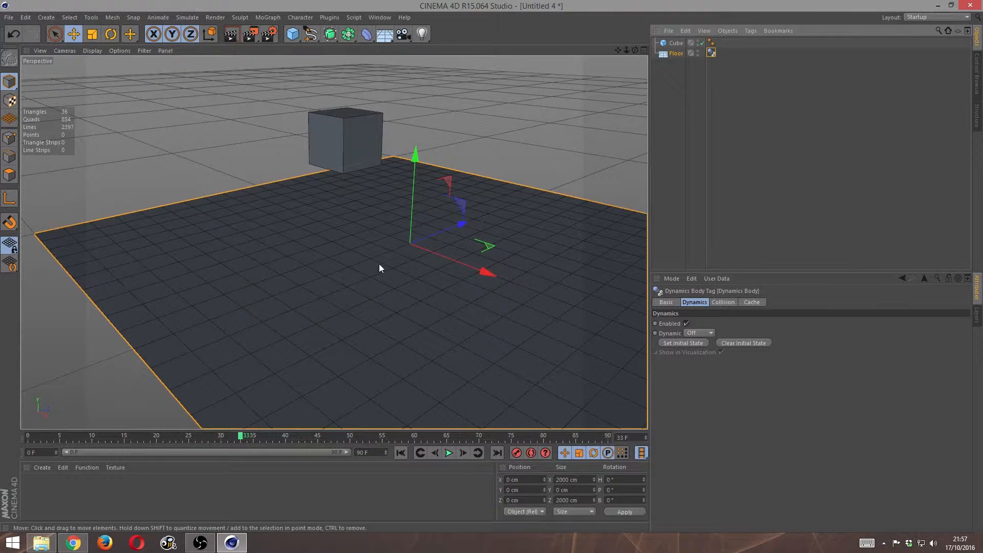
pyautogui.click(183, 17)
pyautogui.moveTo(199, 42)
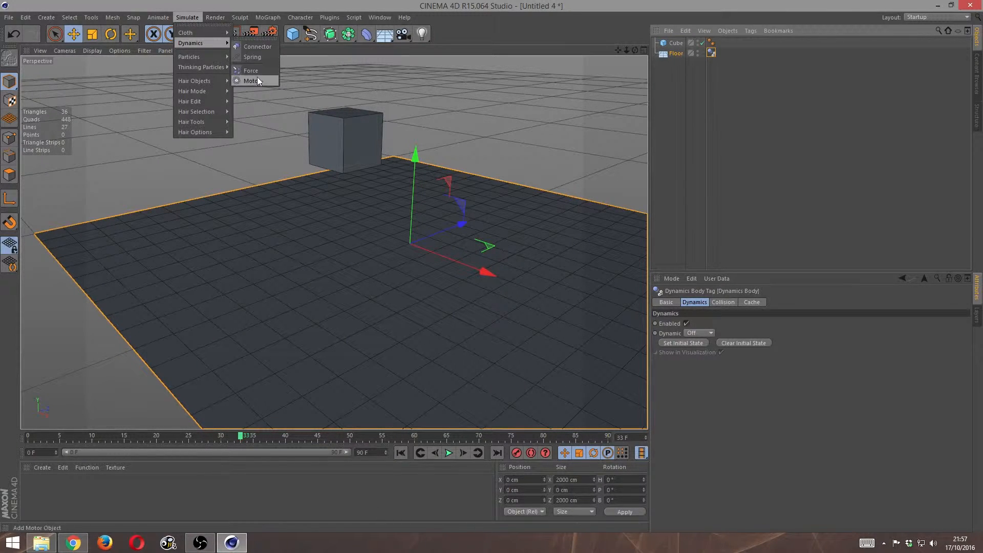
pyautogui.click(192, 19)
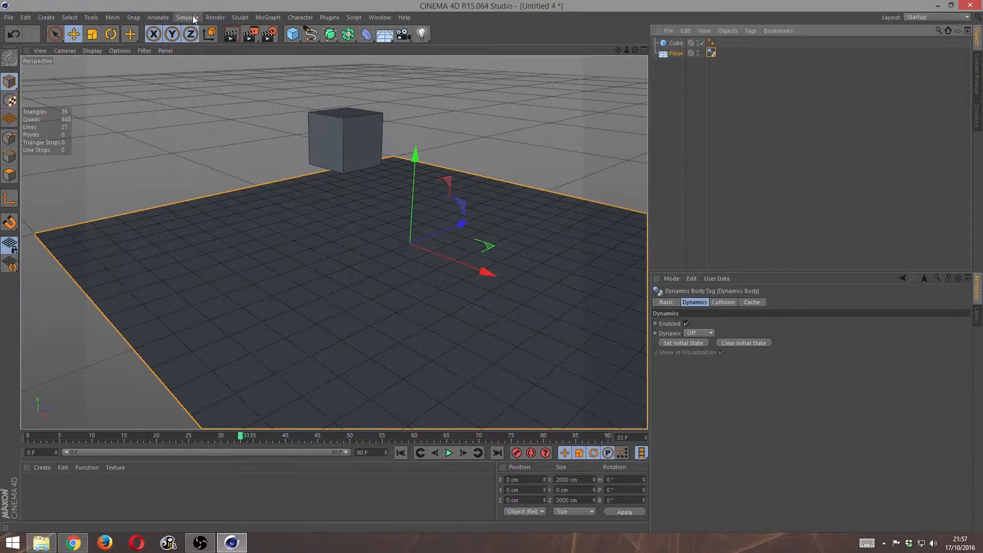
# - Assign a Rigid Body simulation tag to the cube
pyautogui.click(343, 140)
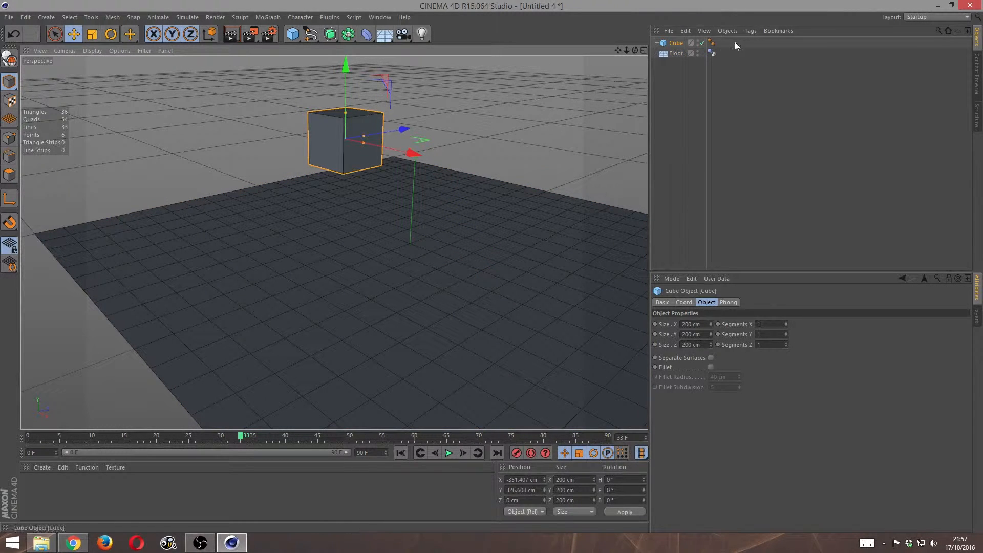
pyautogui.click(749, 31)
pyautogui.moveTo(783, 131)
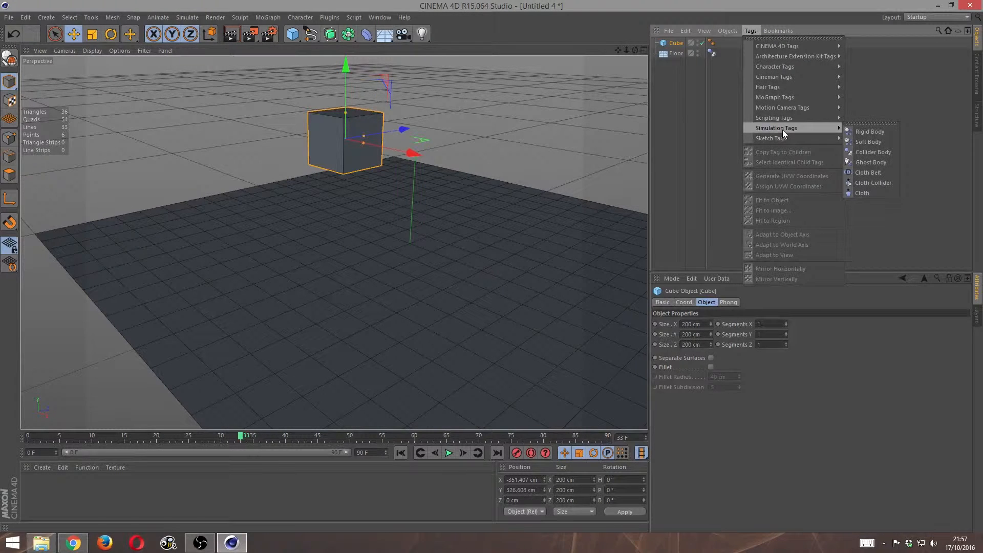
pyautogui.click(866, 132)
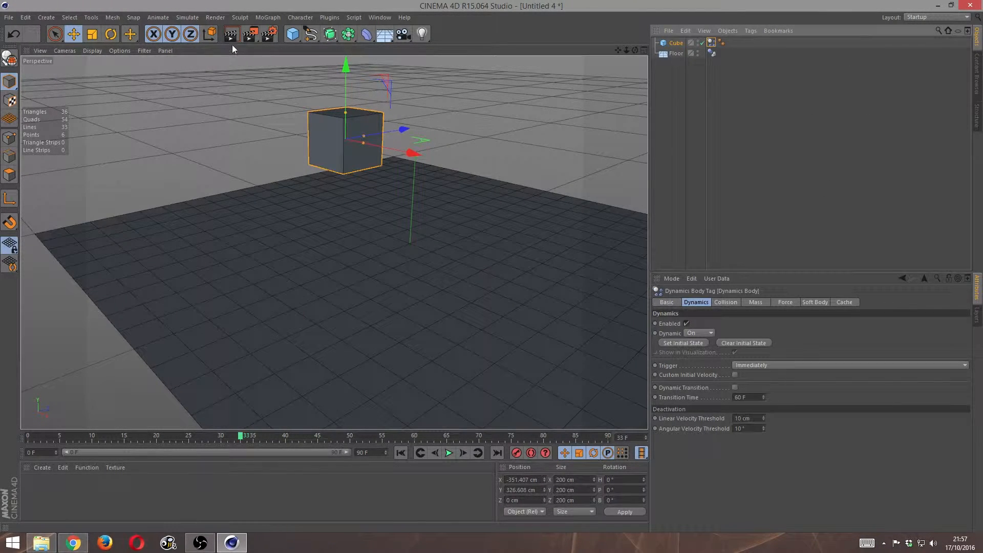
pyautogui.click(185, 17)
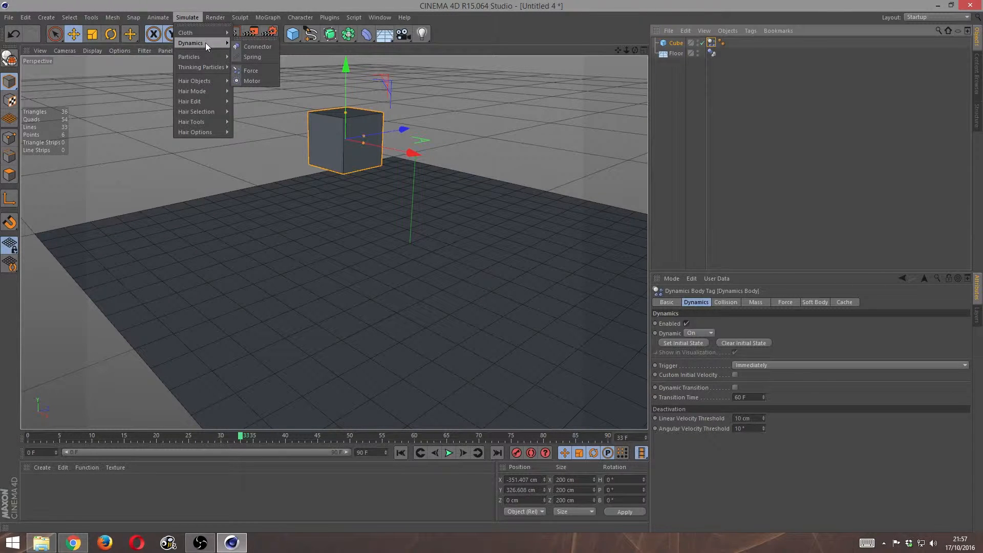
pyautogui.click(188, 17)
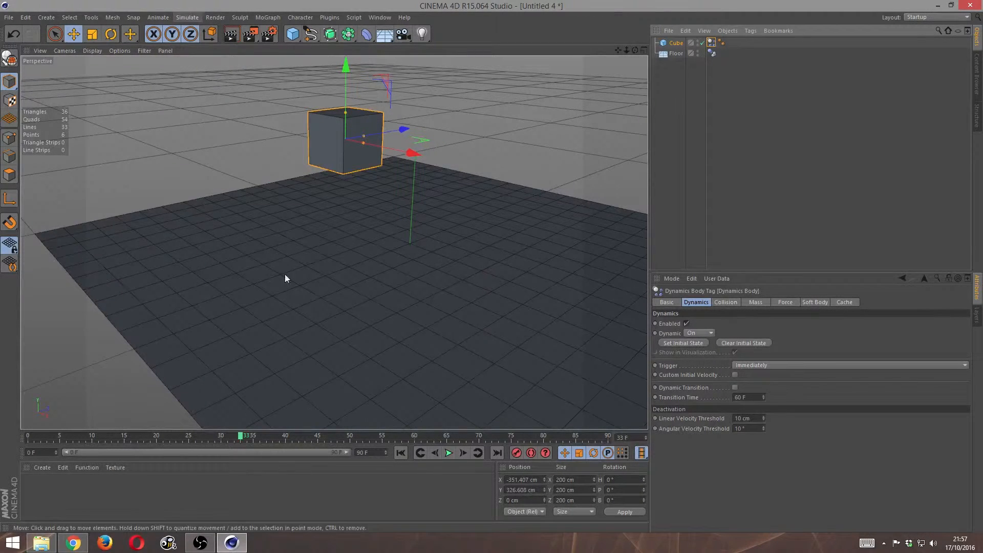
# - Play the simulation twice from frame 0 to watch the cube fall onto the floor, and rewind it to the start
pyautogui.moveTo(239, 438); pyautogui.dragTo(10, 435)
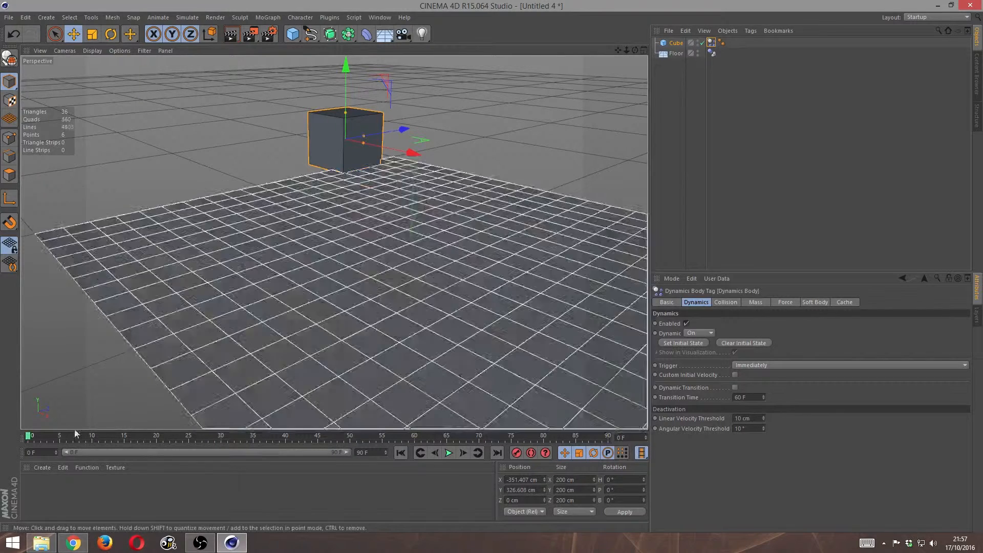
pyautogui.click(450, 453)
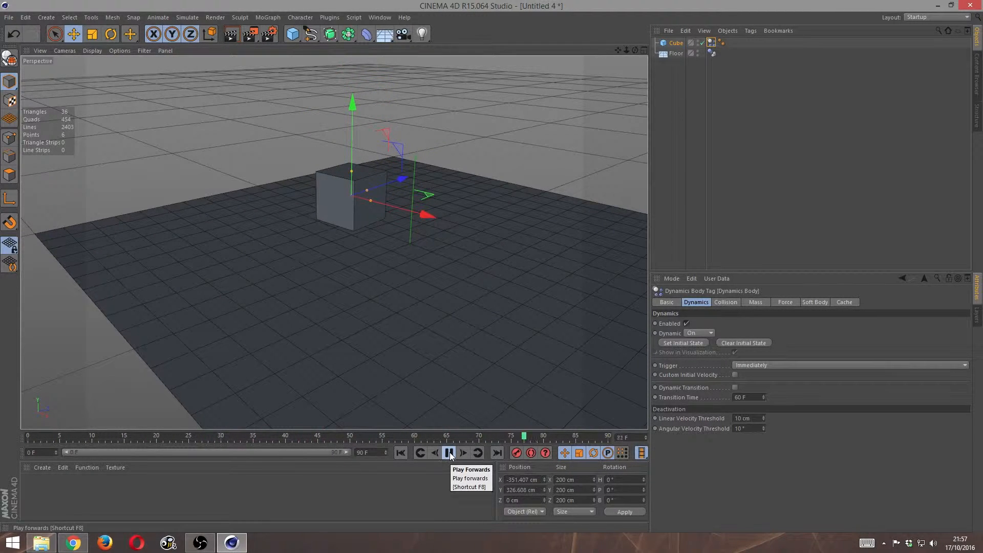
pyautogui.click(450, 453)
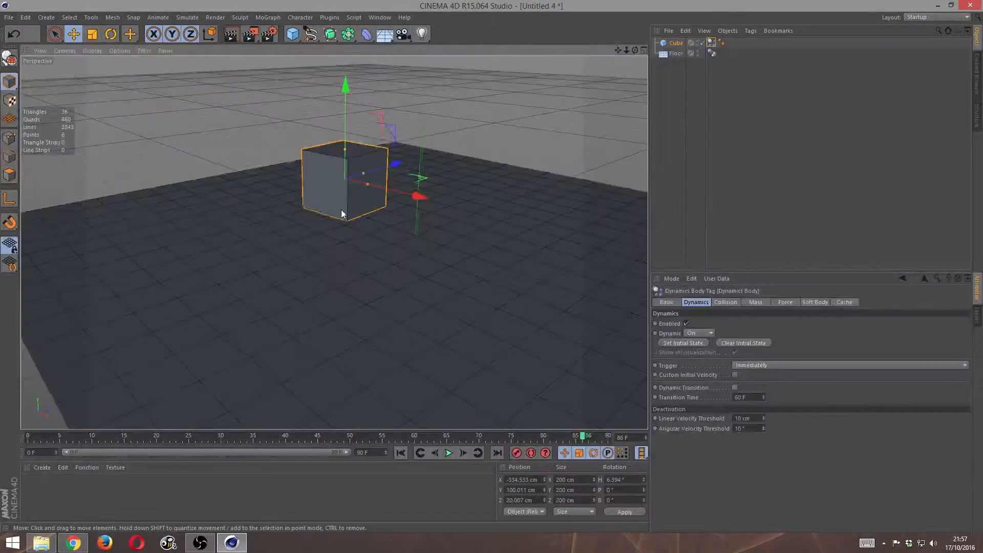
pyautogui.keyDown('alt'); pyautogui.moveTo(342, 209); pyautogui.dragTo(387, 294, button='middle'); pyautogui.keyUp('alt')
pyautogui.moveTo(99, 435); pyautogui.dragTo(18, 436)
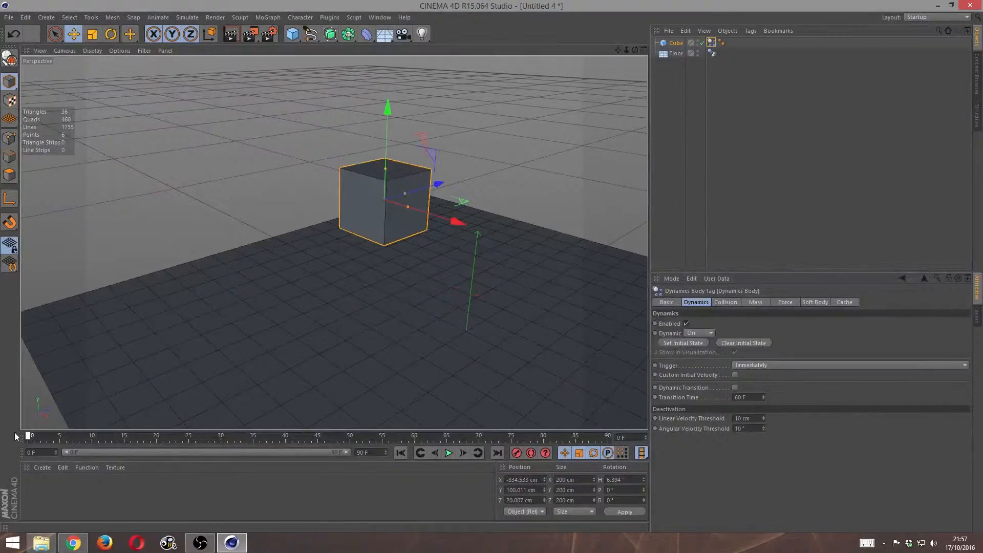
pyautogui.click(448, 453)
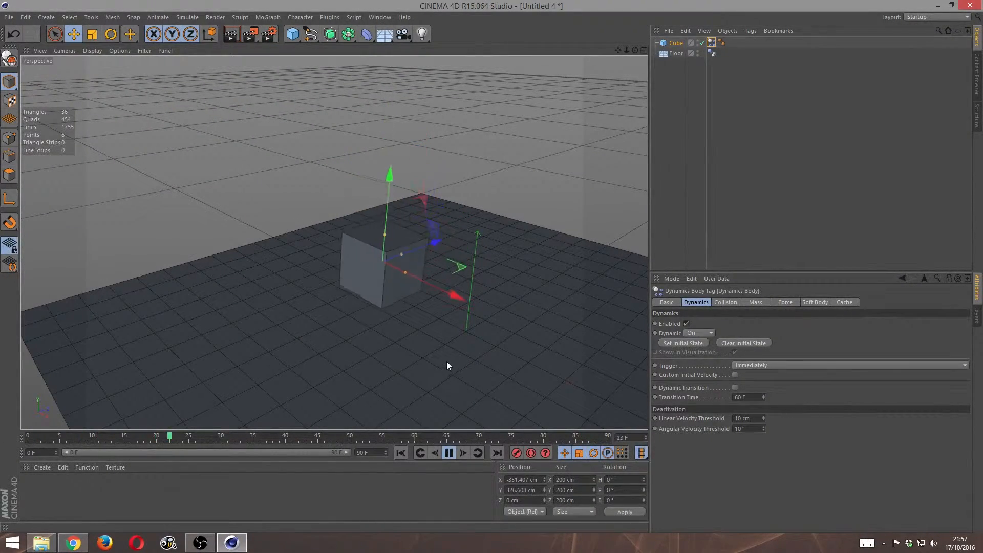
pyautogui.click(449, 452)
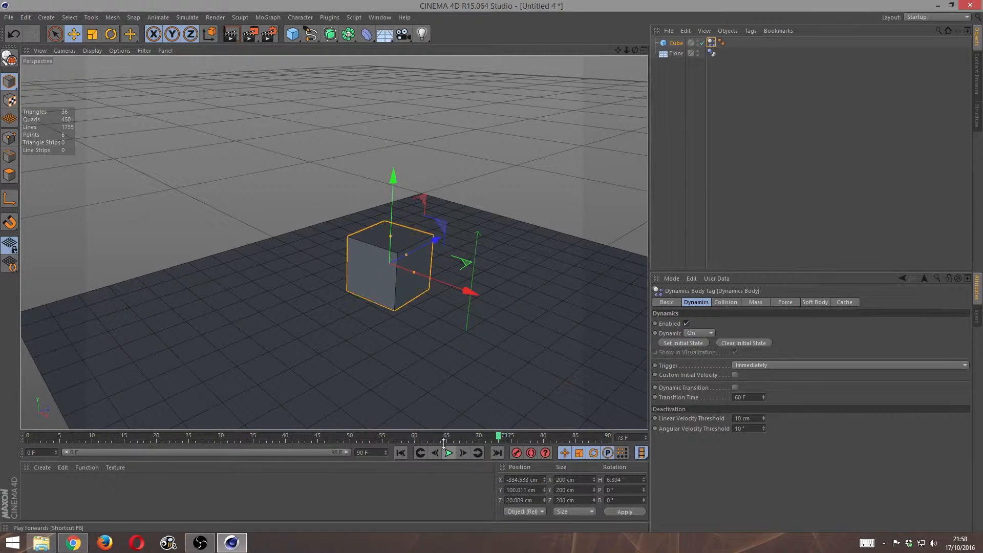
pyautogui.moveTo(344, 437); pyautogui.dragTo(23, 436)
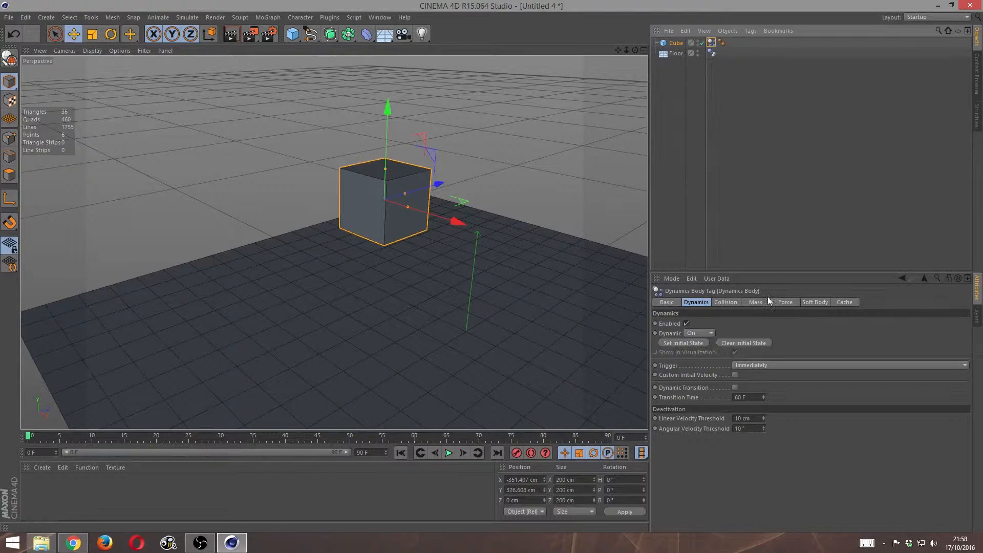
# - Examine the Collision, Soft Body, Force and Mass settings of the cube's dynamics tag
pyautogui.click(730, 302)
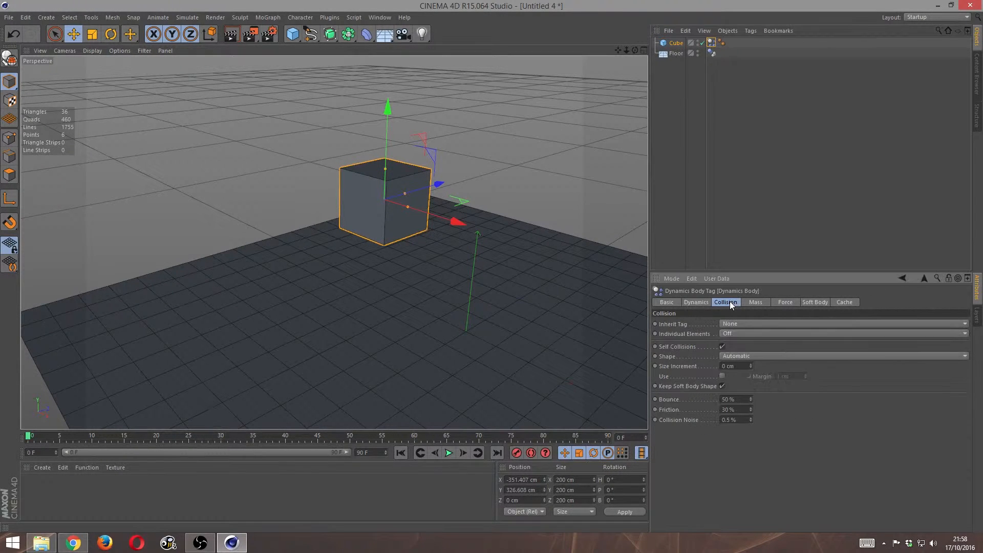
pyautogui.click(821, 302)
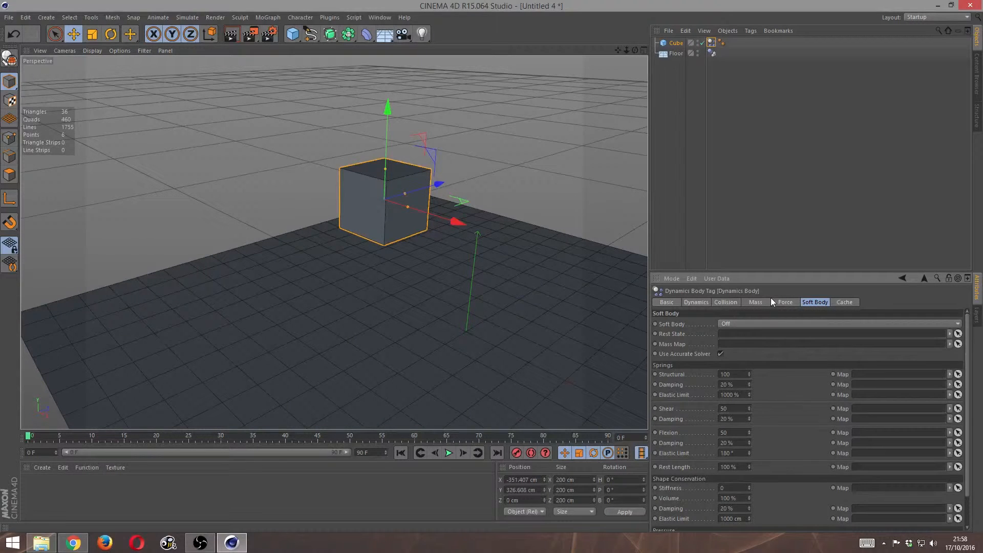
pyautogui.click(784, 302)
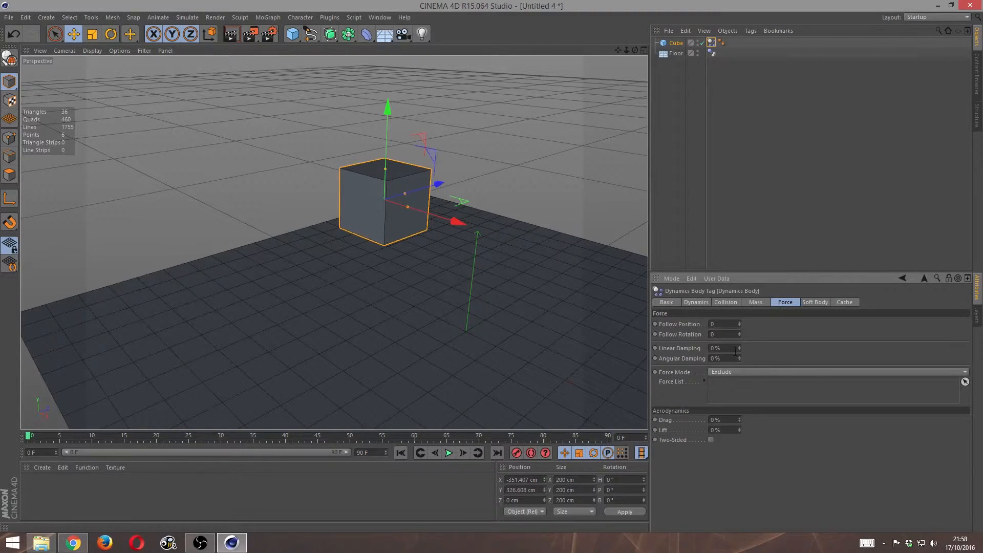
pyautogui.click(757, 301)
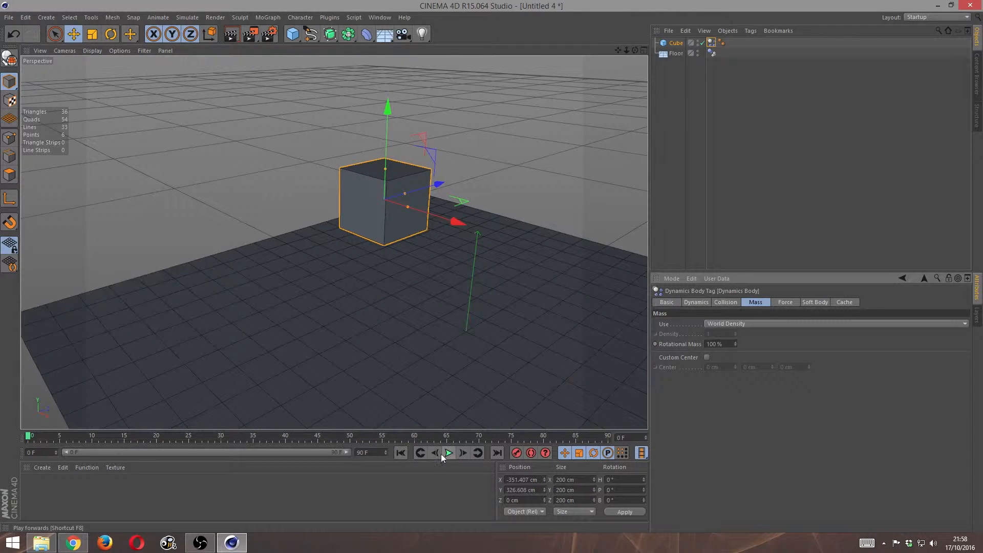
# - Replay the cube's fall with the unchanged tag settings and return to frame 0
pyautogui.click(444, 454)
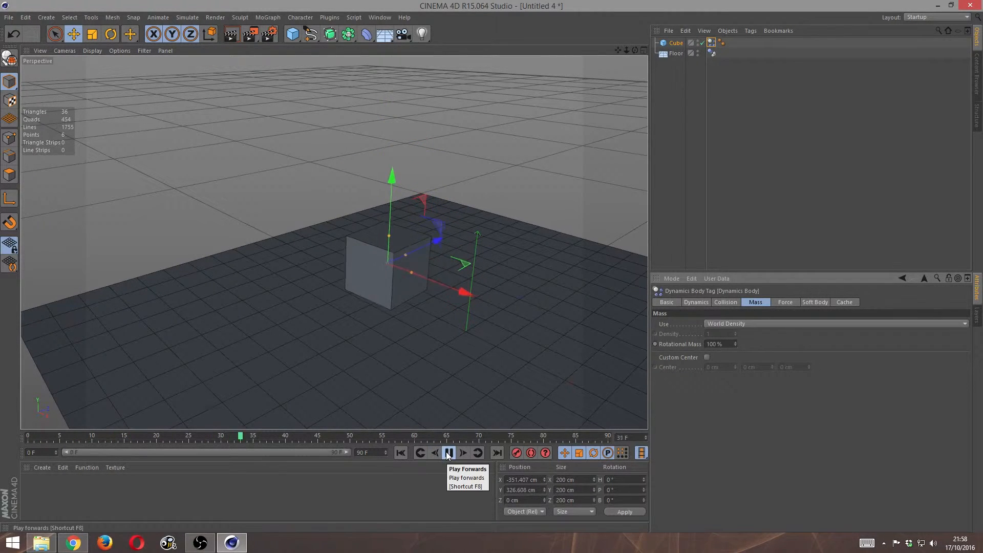
pyautogui.click(448, 454)
pyautogui.moveTo(278, 437); pyautogui.dragTo(13, 434)
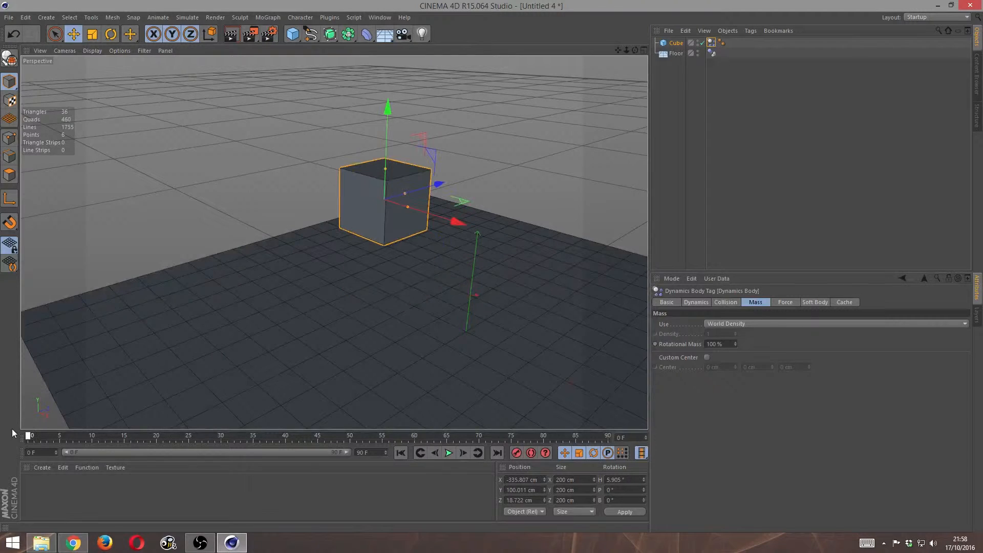
# - Try a collision Bounce of 330 % on the cube in a simulation playback, and undo the Bounce change
pyautogui.click(692, 303)
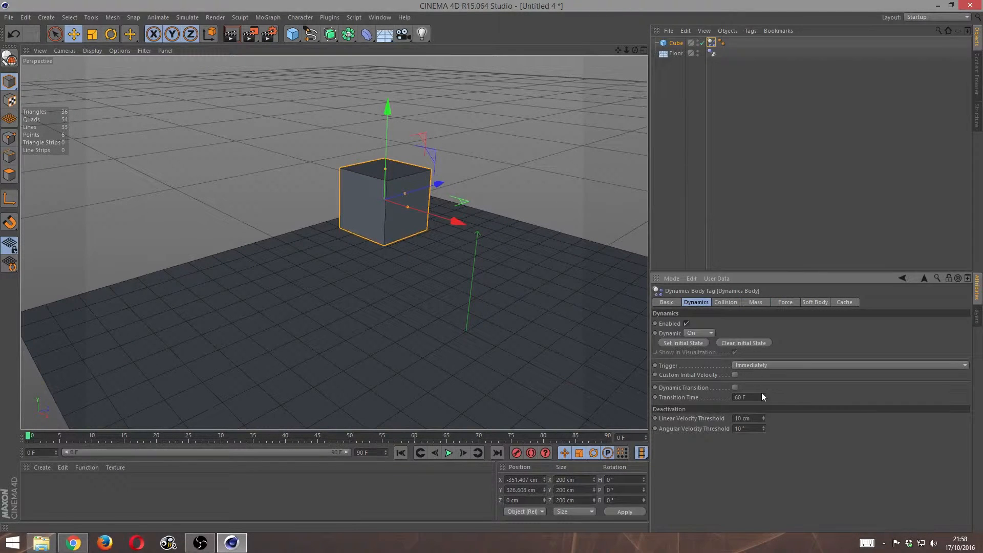
pyautogui.click(726, 303)
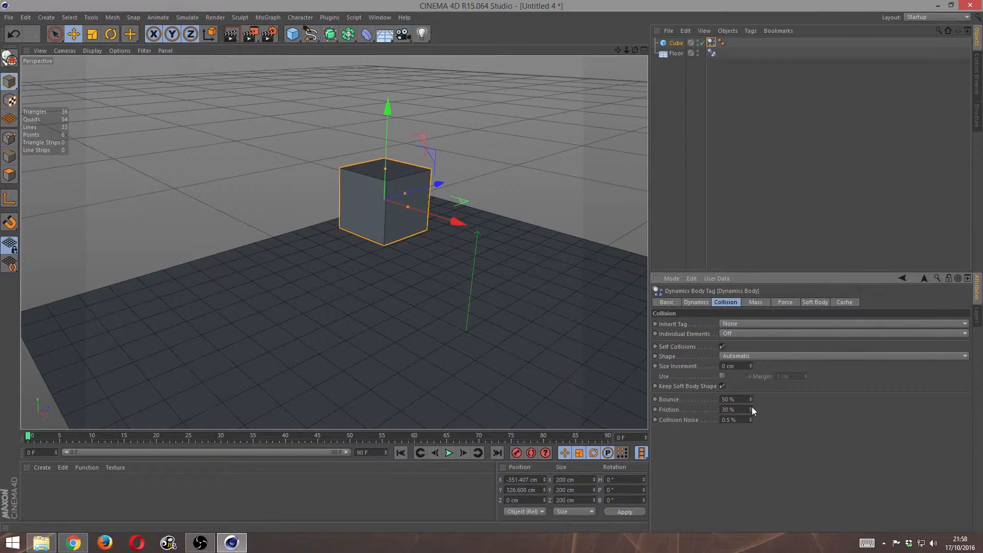
pyautogui.moveTo(751, 399); pyautogui.dragTo(751, 389)
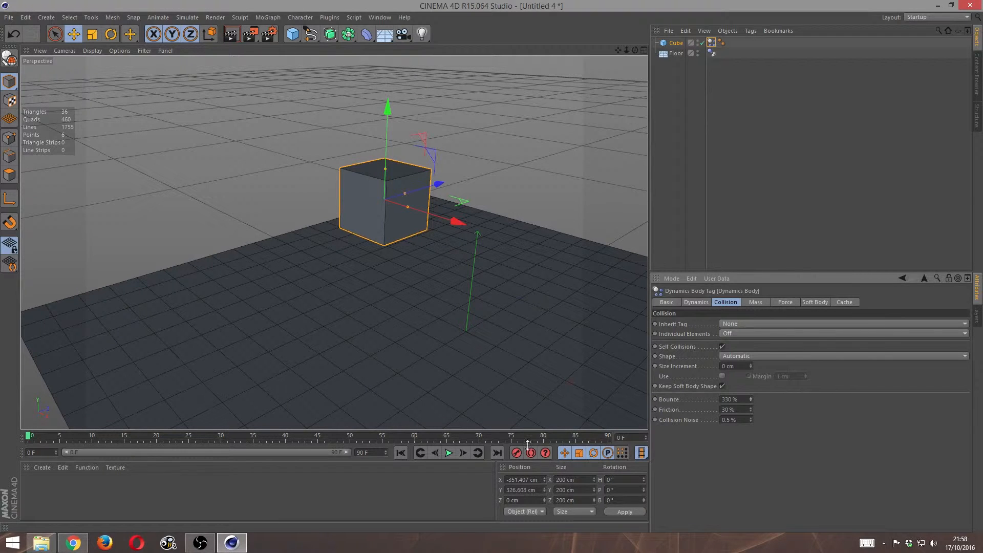
pyautogui.click(448, 452)
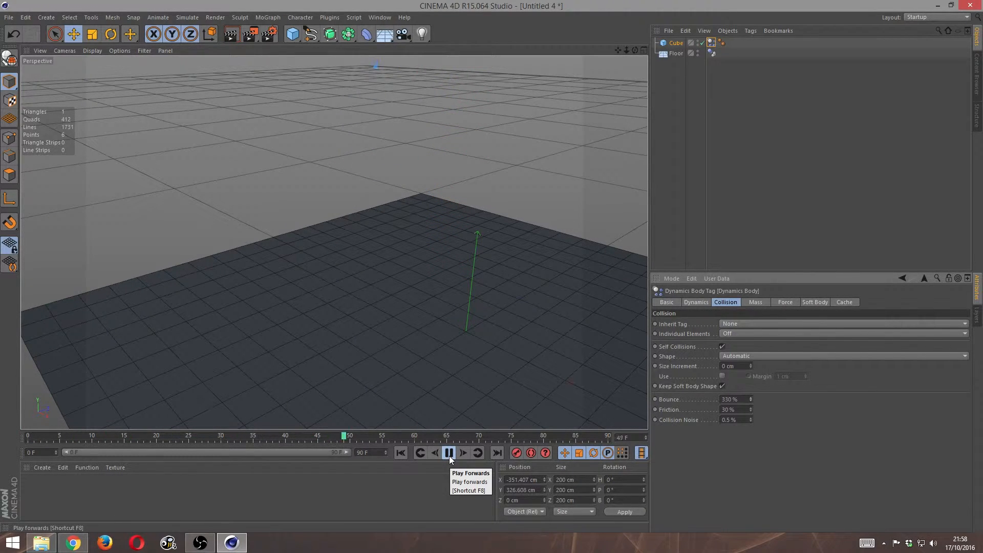
pyautogui.click(449, 453)
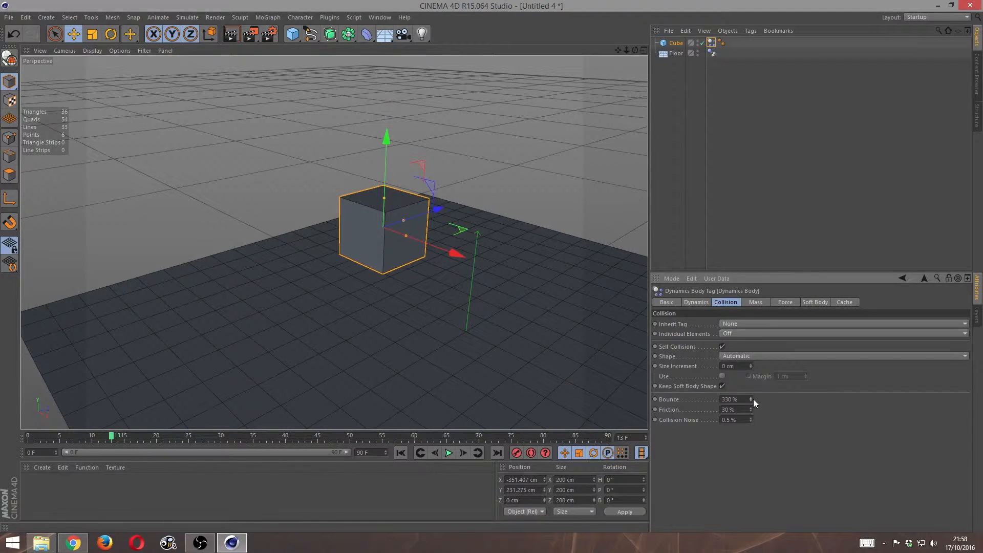
pyautogui.hotkey('ctrl', 'z')
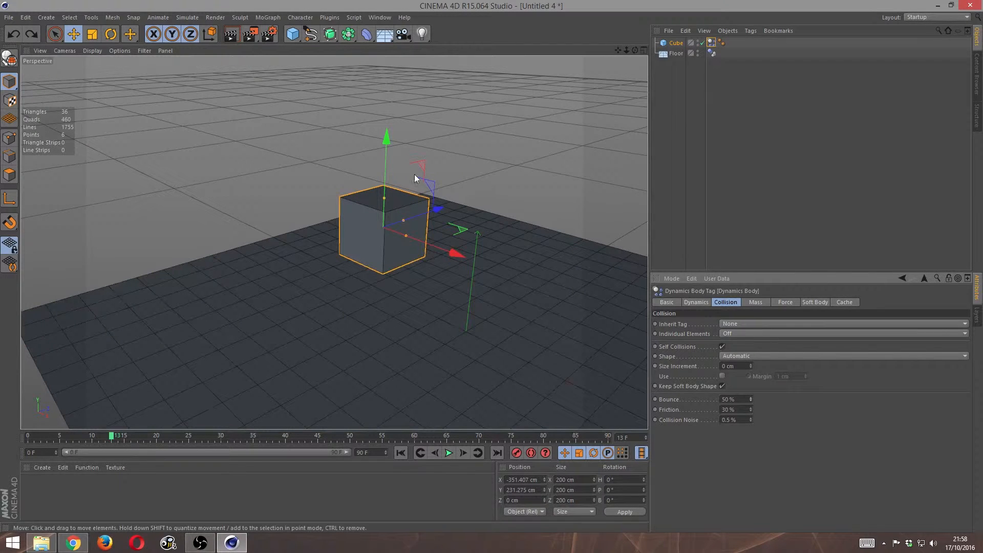
# - Add a Plane object and raise it above the floor to about Y 164 cm
pyautogui.click(292, 34)
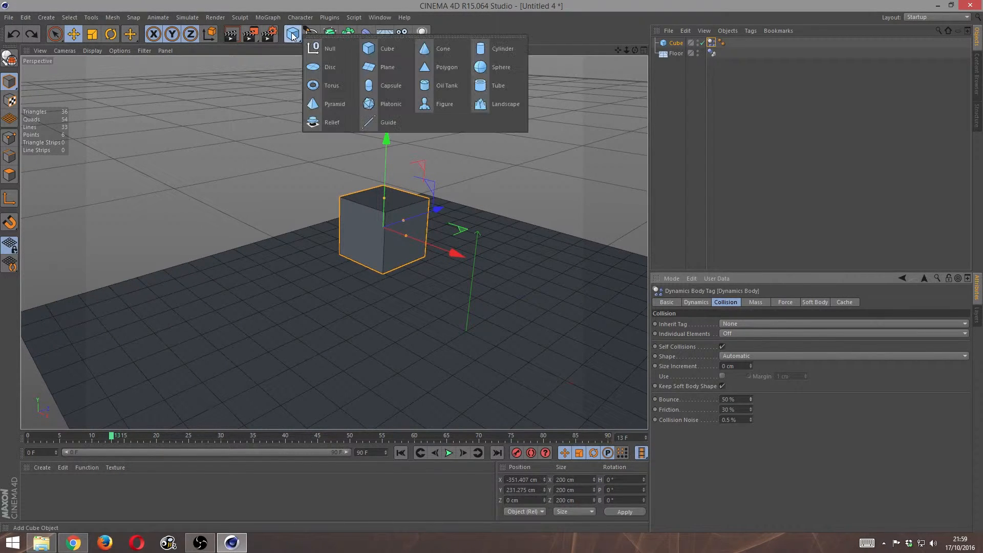
pyautogui.click(399, 70)
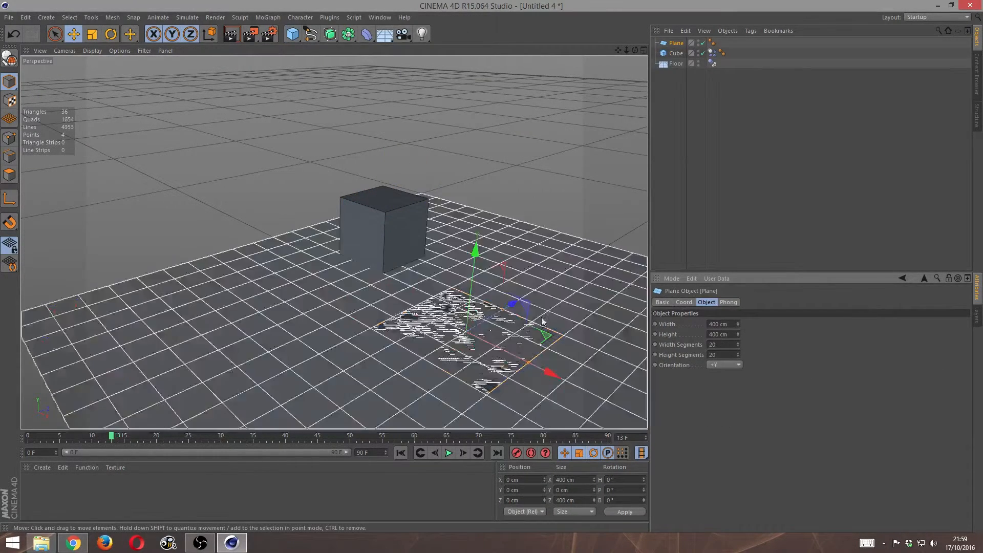
pyautogui.moveTo(475, 251); pyautogui.dragTo(478, 196)
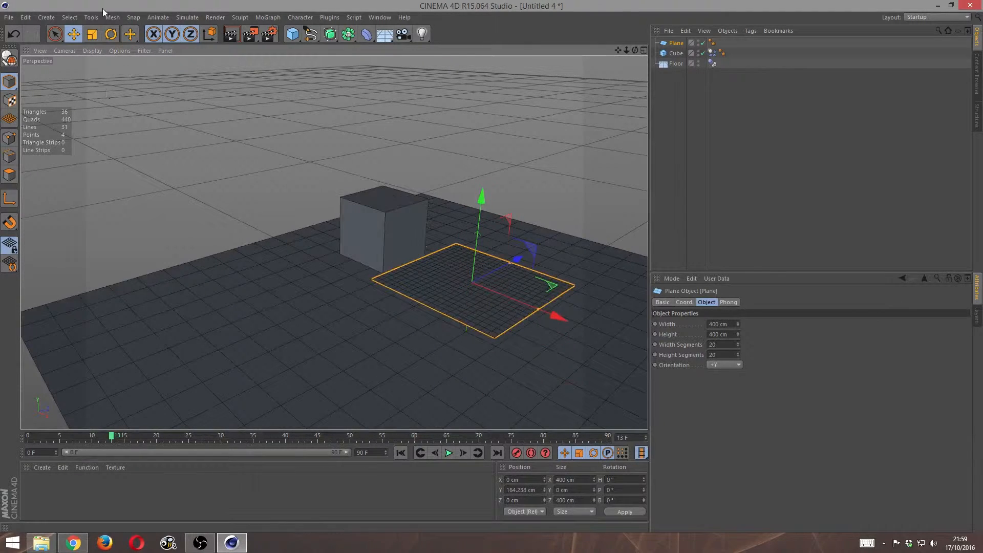
# - Rotate the plane 90° in bank so it stands upright, and raise it to about Y 328 cm
pyautogui.click(109, 35)
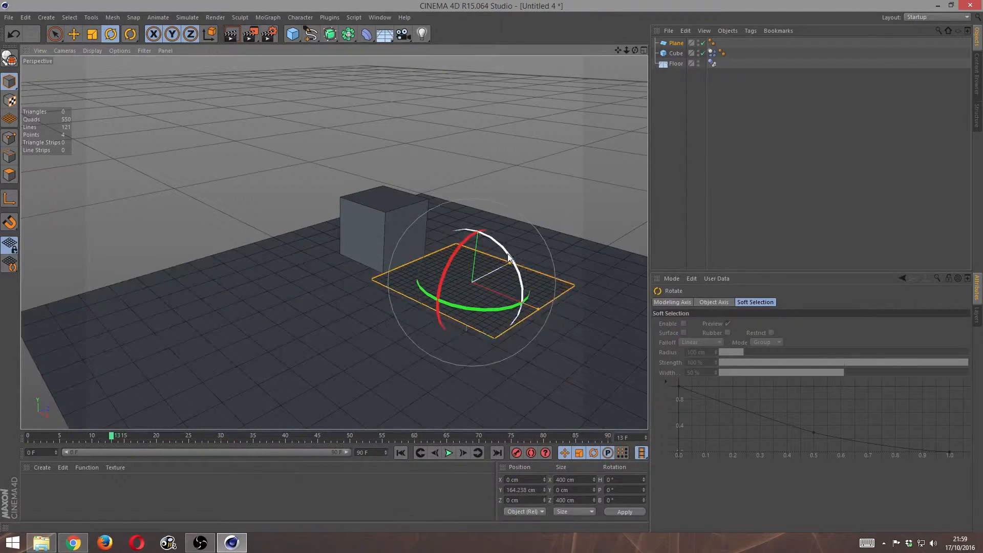
pyautogui.moveTo(508, 253); pyautogui.dragTo(530, 354)
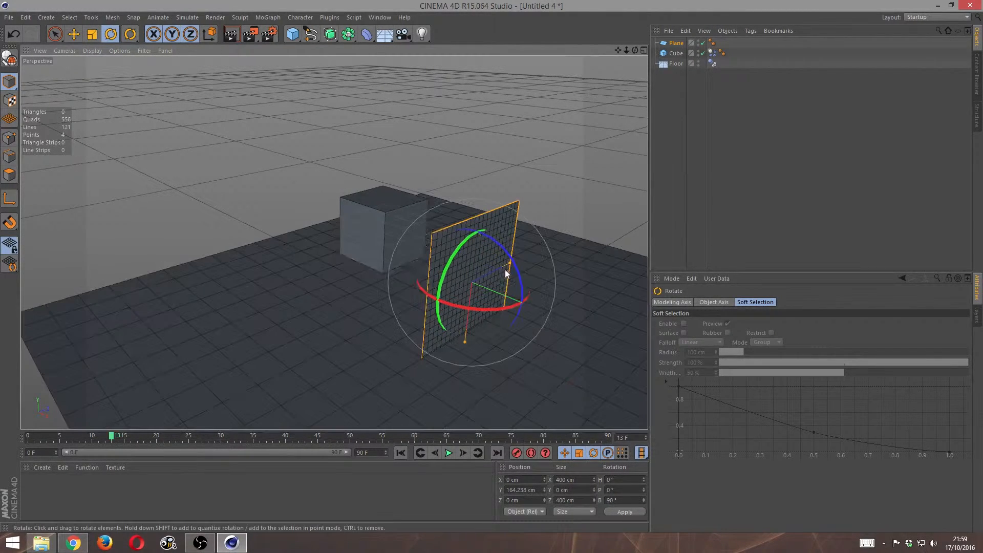
pyautogui.press('e')
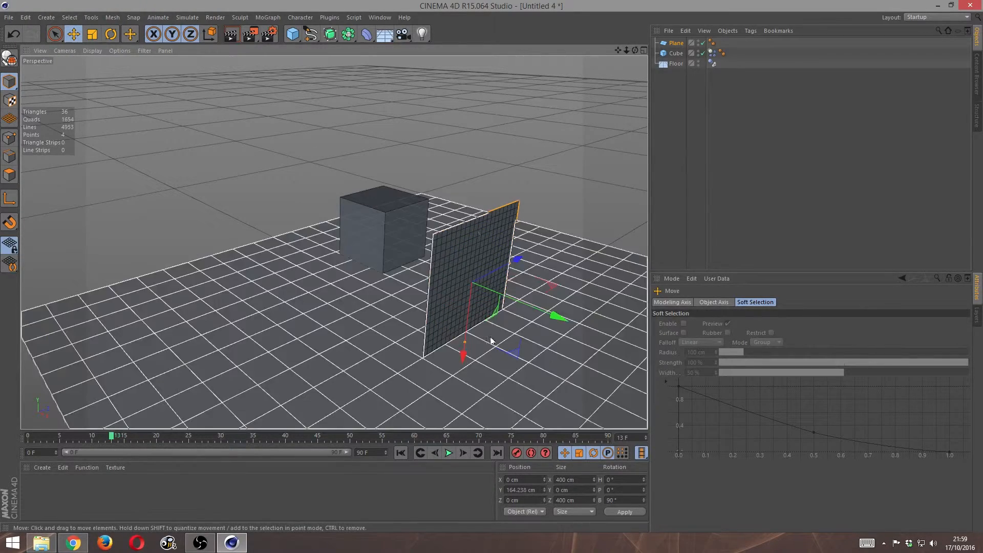
pyautogui.moveTo(466, 355); pyautogui.dragTo(469, 308)
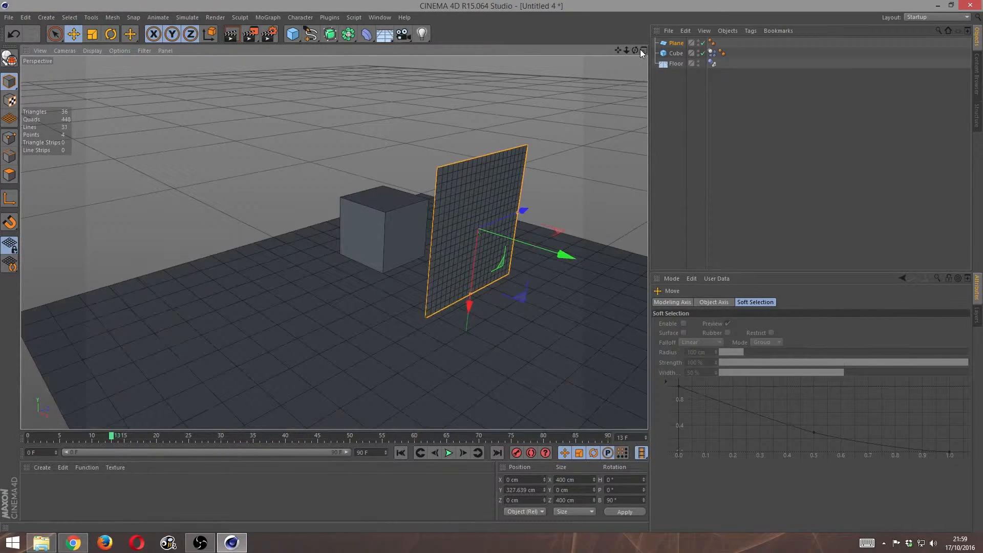
# - Set the plane's width and height segments to 1 and make it an editable polygon object
pyautogui.moveTo(636, 51); pyautogui.dragTo(566, 43)
pyautogui.scroll(4, 376, 209)
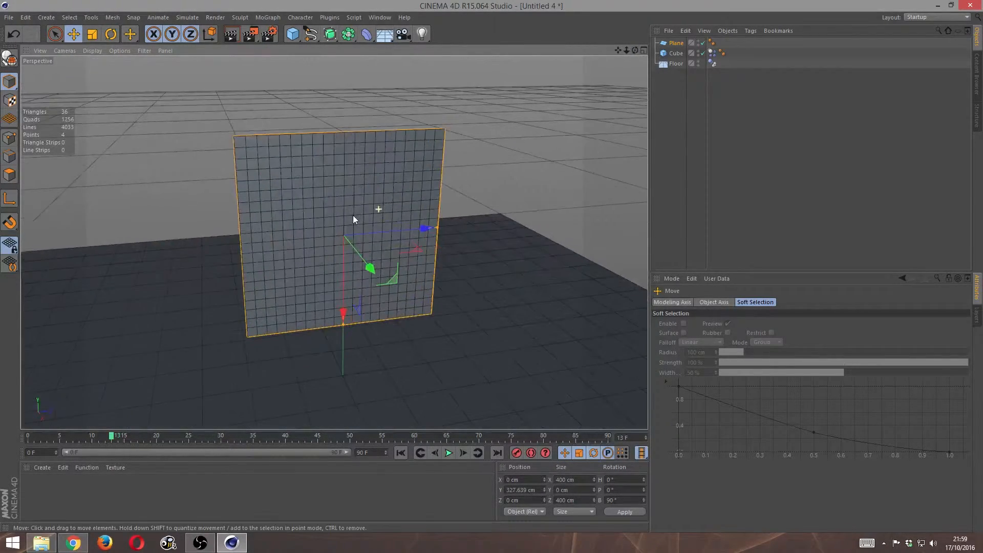
pyautogui.click(676, 43)
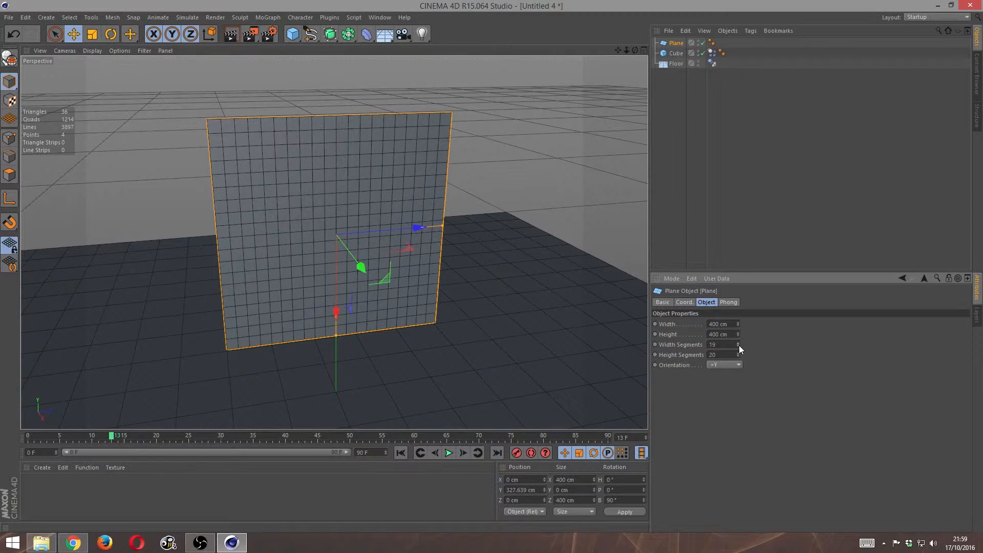
pyautogui.moveTo(738, 345); pyautogui.dragTo(738, 379)
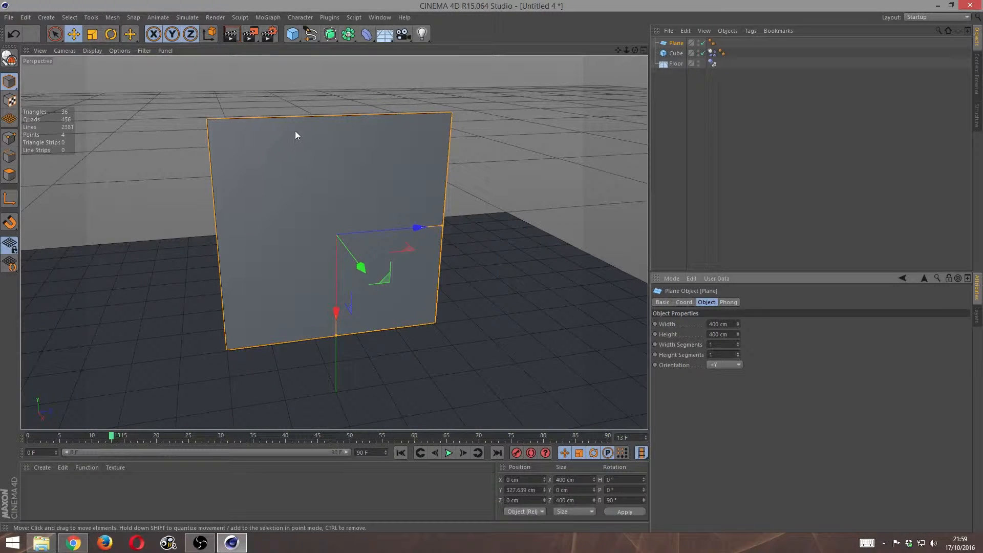
pyautogui.press('c')
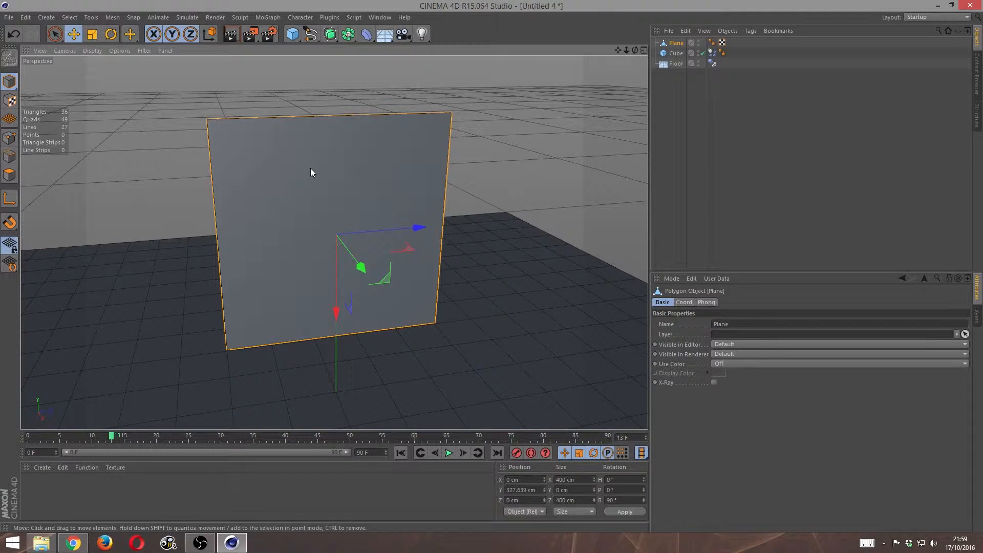
pyautogui.click(380, 18)
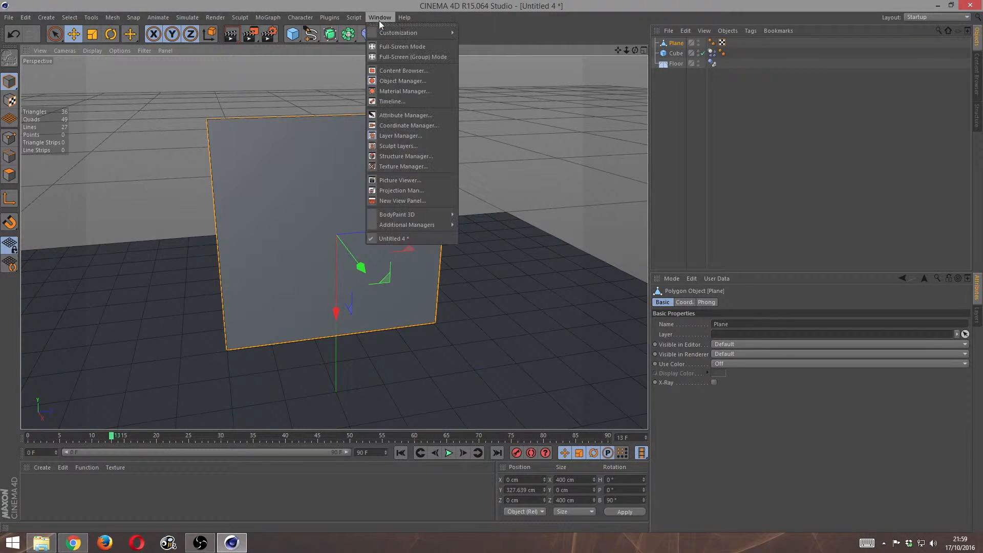
pyautogui.moveTo(407, 32)
pyautogui.moveTo(514, 74)
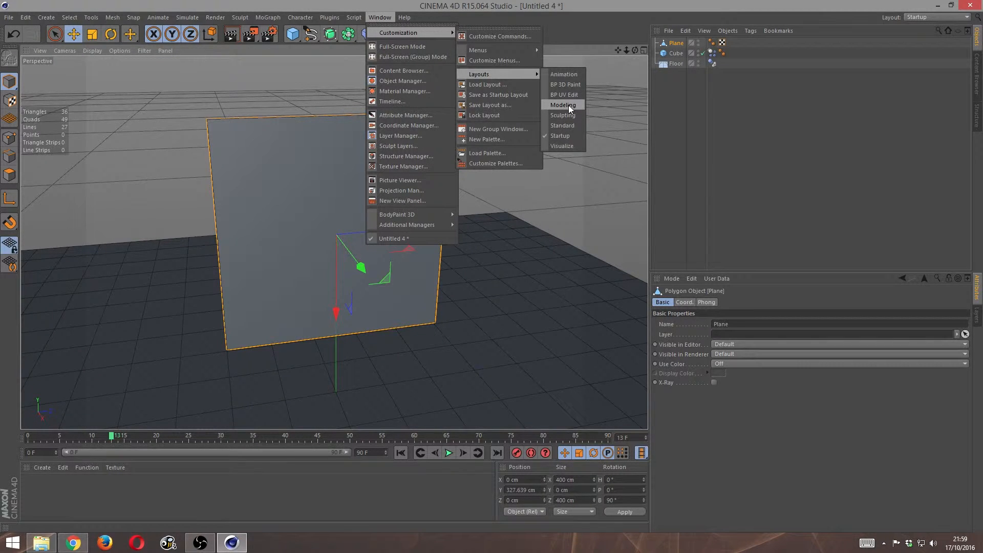
pyautogui.click(382, 19)
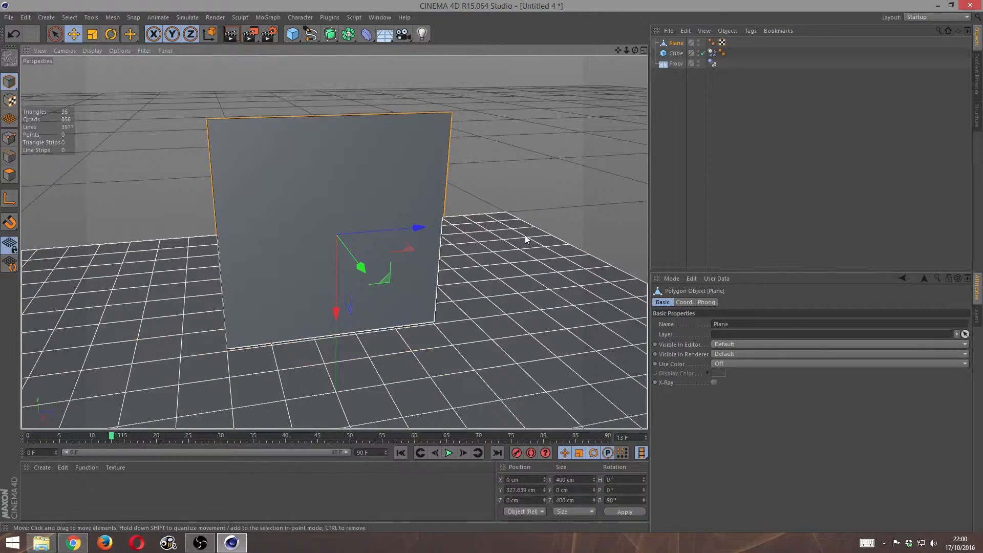
# - Activate the Knife tool in Line mode and switch the plane to polygon editing
pyautogui.press('m')
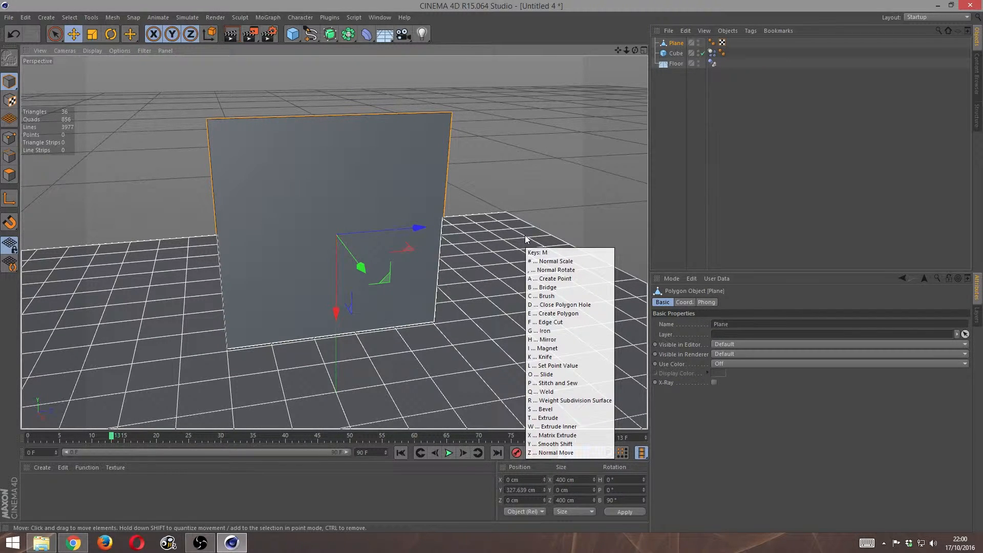
pyautogui.press('k')
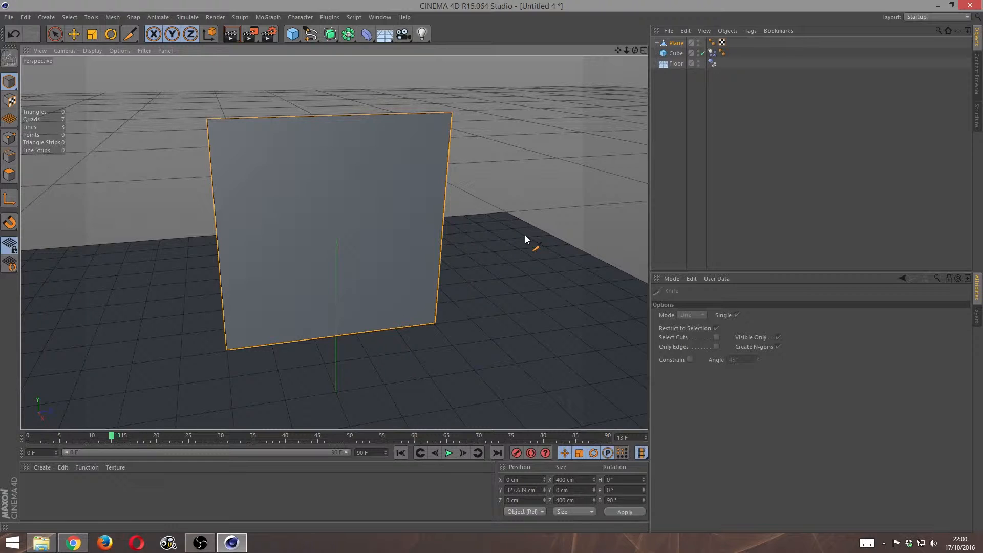
pyautogui.press('m')
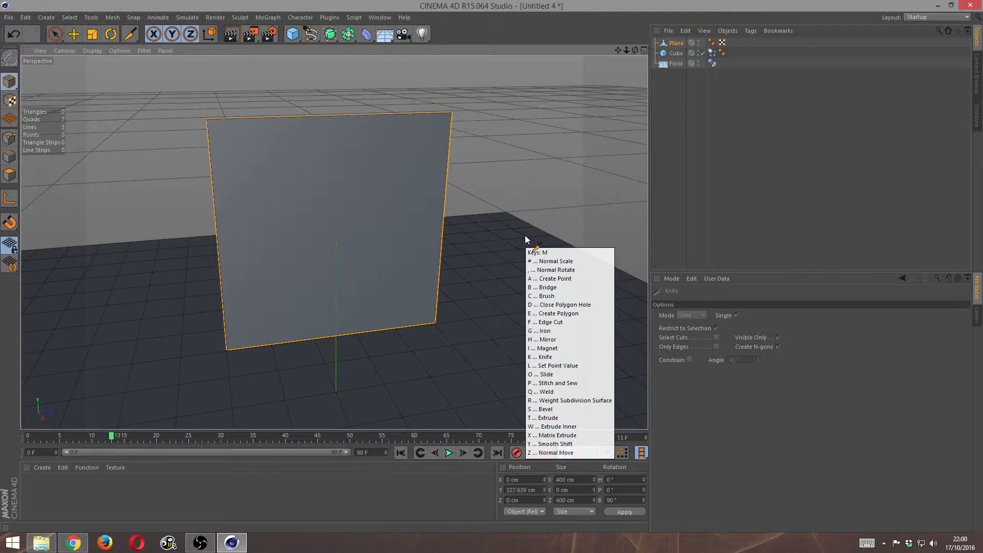
pyautogui.press('k')
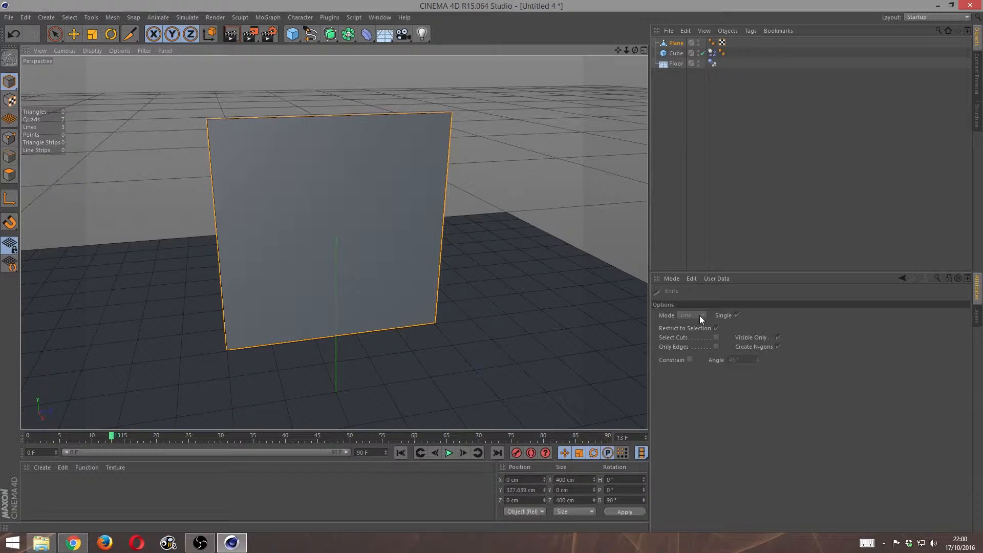
pyautogui.click(10, 139)
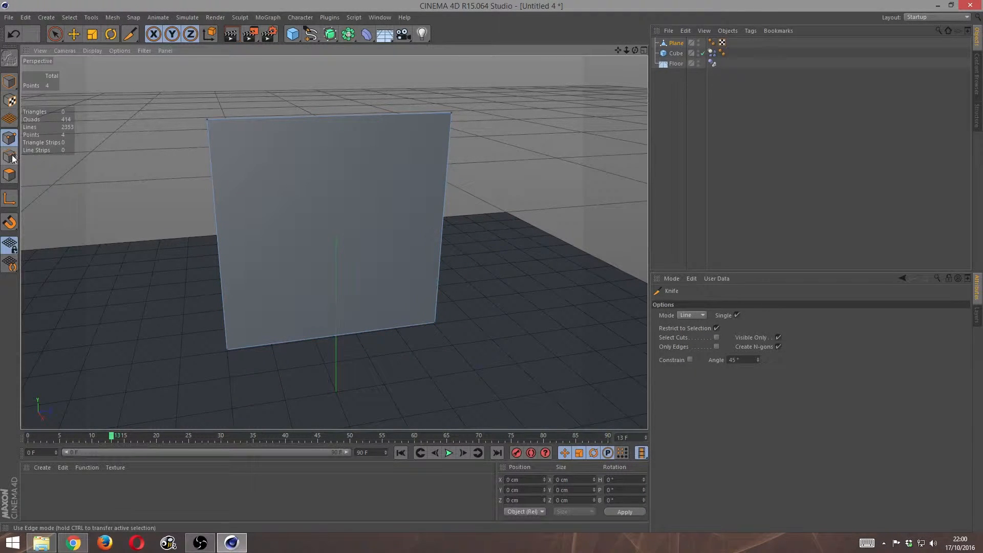
pyautogui.click(10, 156)
pyautogui.click(10, 175)
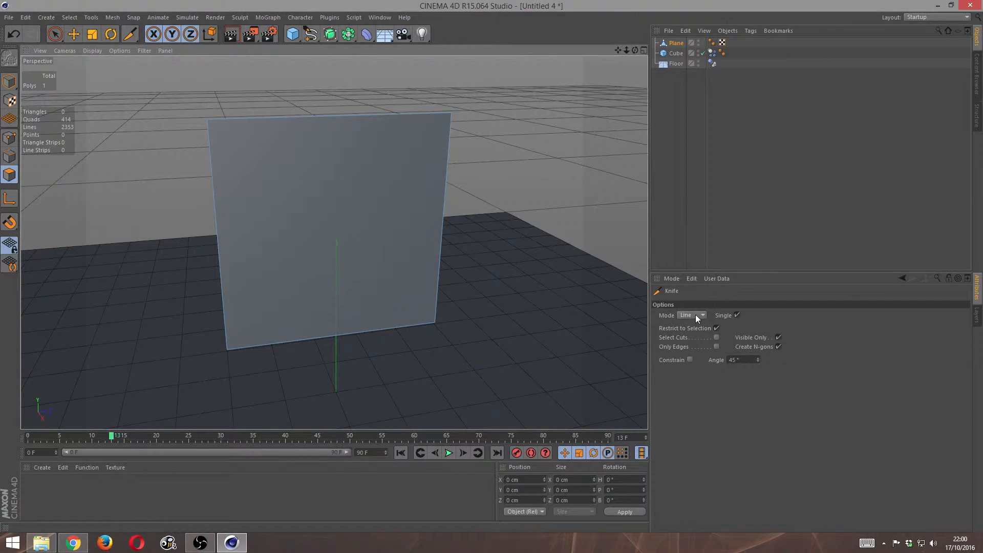
pyautogui.click(692, 315)
pyautogui.click(699, 315)
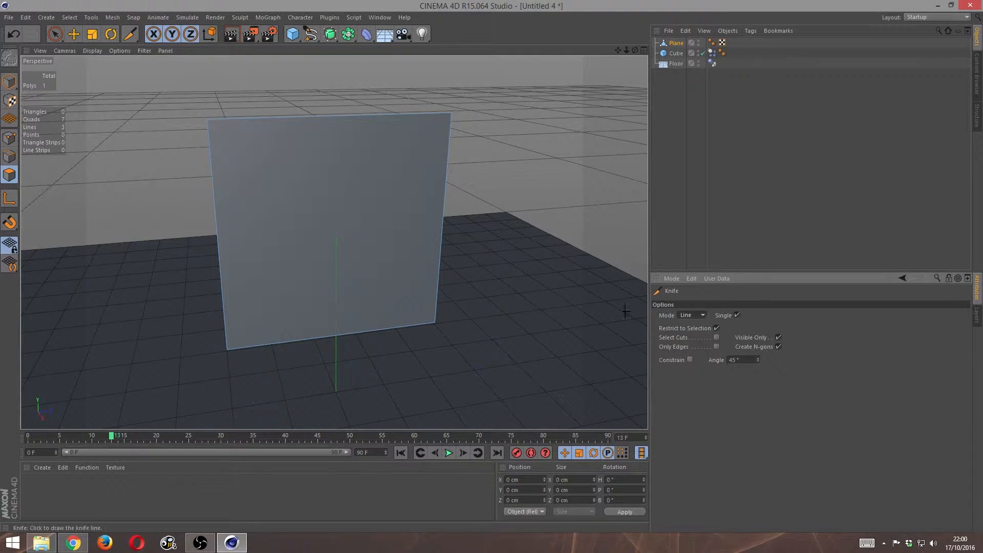
# - Cut the whole plane into irregular shards with about twenty straight knife lines crossing it at varied angles
pyautogui.moveTo(378, 84); pyautogui.dragTo(160, 255)
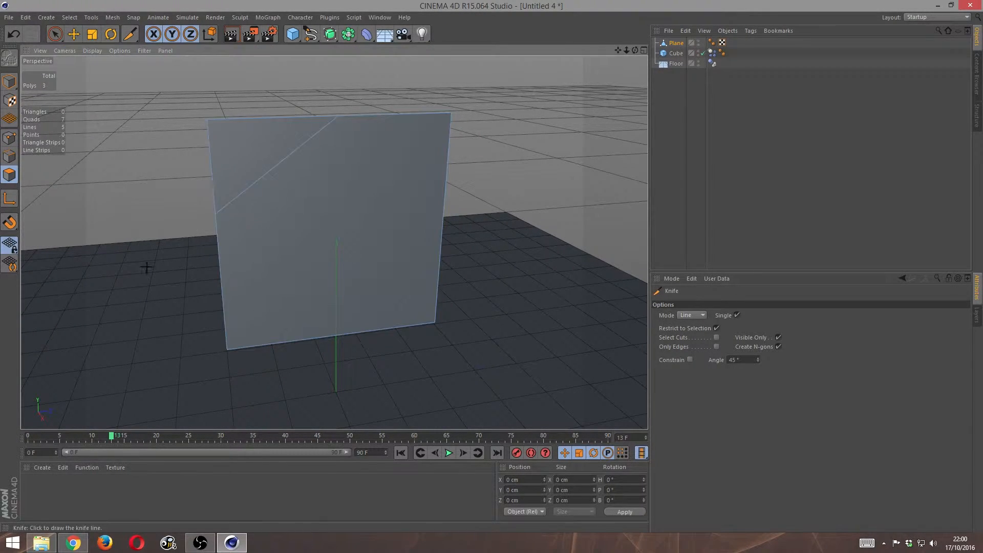
pyautogui.moveTo(162, 147); pyautogui.dragTo(500, 239)
pyautogui.moveTo(502, 159)
pyautogui.mouseDown()
pyautogui.moveTo(199, 318)
pyautogui.moveTo(156, 326)
pyautogui.mouseUp()
pyautogui.moveTo(267, 76); pyautogui.dragTo(373, 376)
pyautogui.moveTo(392, 96)
pyautogui.mouseDown()
pyautogui.moveTo(323, 253)
pyautogui.moveTo(291, 415)
pyautogui.mouseUp()
pyautogui.moveTo(189, 180)
pyautogui.mouseDown()
pyautogui.moveTo(389, 270)
pyautogui.moveTo(484, 264)
pyautogui.mouseUp()
pyautogui.moveTo(458, 137)
pyautogui.mouseDown()
pyautogui.moveTo(404, 186)
pyautogui.moveTo(322, 388)
pyautogui.moveTo(317, 382)
pyautogui.mouseUp()
pyautogui.moveTo(414, 106); pyautogui.dragTo(423, 383)
pyautogui.moveTo(241, 114); pyautogui.dragTo(264, 379)
pyautogui.moveTo(217, 241); pyautogui.dragTo(491, 298)
pyautogui.moveTo(289, 338); pyautogui.dragTo(466, 210)
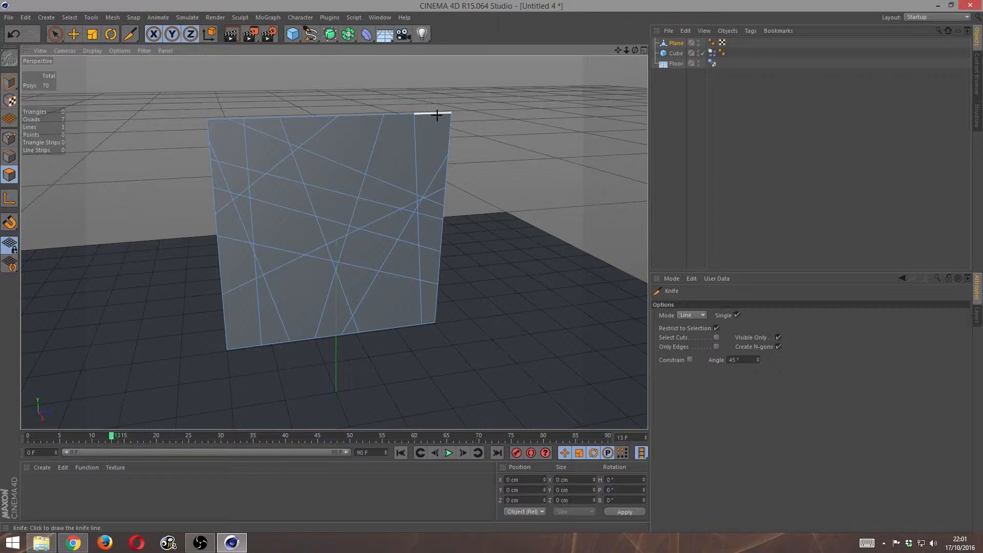
pyautogui.moveTo(436, 114); pyautogui.dragTo(190, 237)
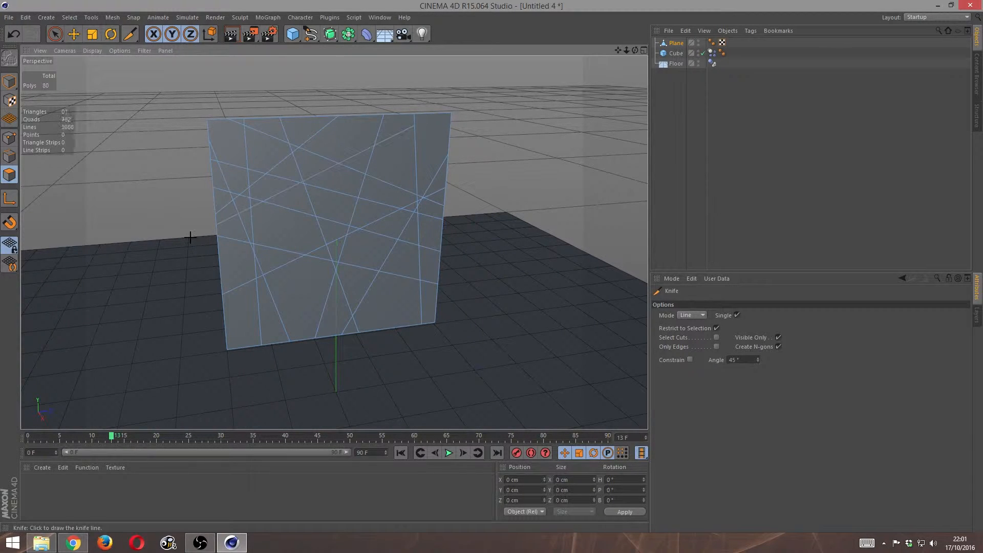
pyautogui.moveTo(220, 275); pyautogui.dragTo(329, 345)
pyautogui.moveTo(225, 322); pyautogui.dragTo(398, 102)
pyautogui.moveTo(452, 121); pyautogui.dragTo(202, 275)
pyautogui.moveTo(378, 328); pyautogui.dragTo(325, 110)
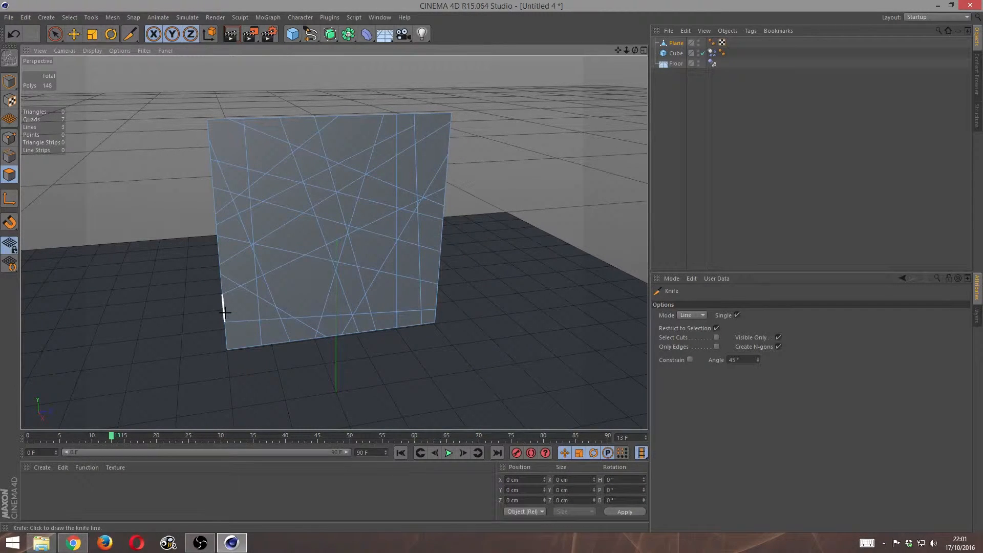
pyautogui.moveTo(224, 313); pyautogui.dragTo(442, 267)
pyautogui.moveTo(267, 118); pyautogui.dragTo(297, 343)
pyautogui.moveTo(450, 301); pyautogui.dragTo(179, 251)
pyautogui.moveTo(325, 114); pyautogui.dragTo(468, 185)
pyautogui.moveTo(424, 96); pyautogui.dragTo(415, 100)
pyautogui.click(216, 121)
pyautogui.moveTo(257, 116); pyautogui.dragTo(198, 133)
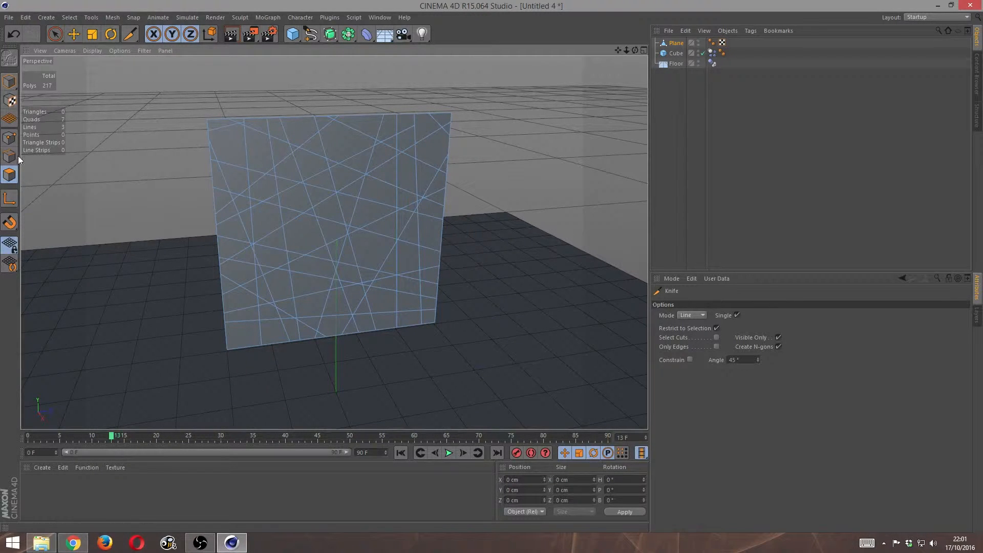
# - Select all of the plane's polygons and subdivide them with the default settings
pyautogui.click(3, 175)
pyautogui.hotkey('ctrl', 'a')
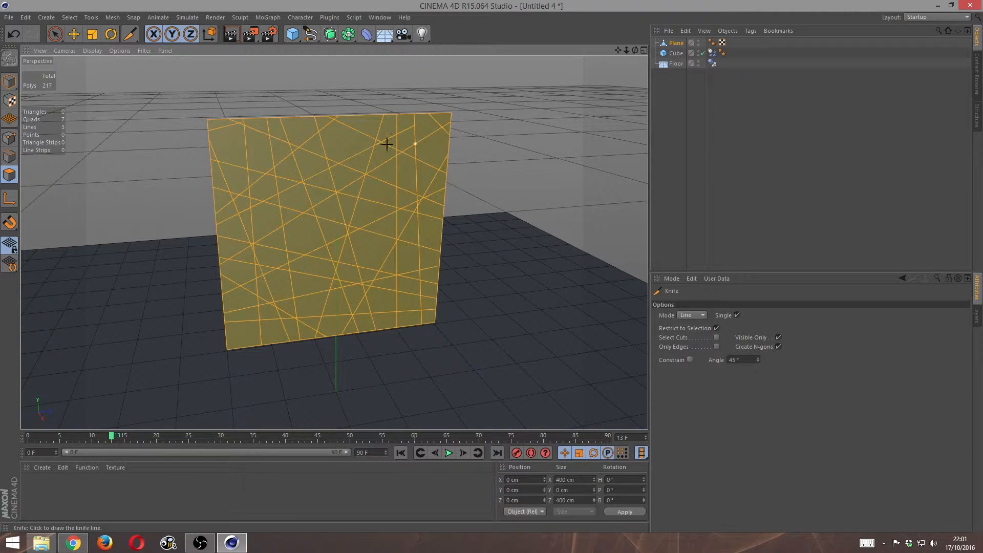
pyautogui.click(55, 34)
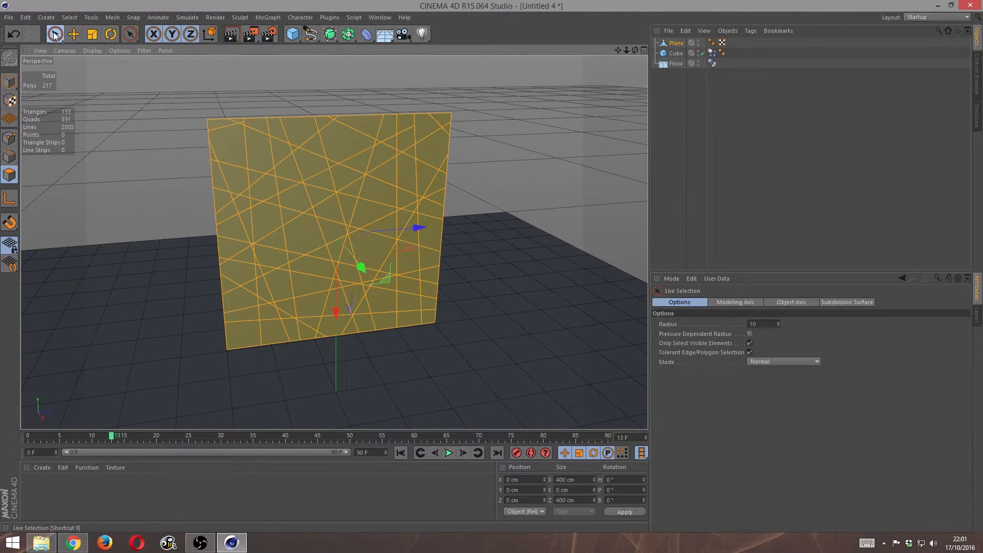
pyautogui.rightClick(329, 232)
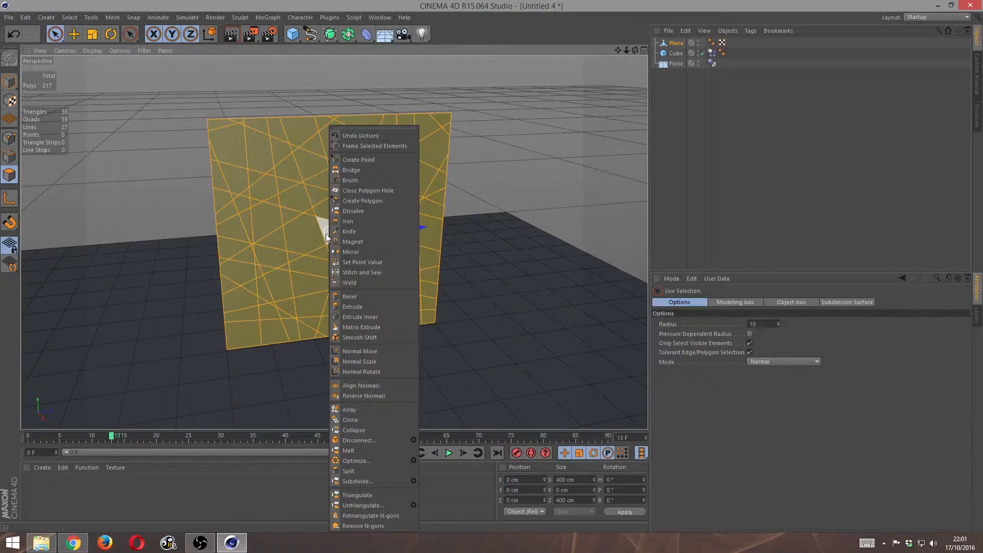
pyautogui.click(361, 481)
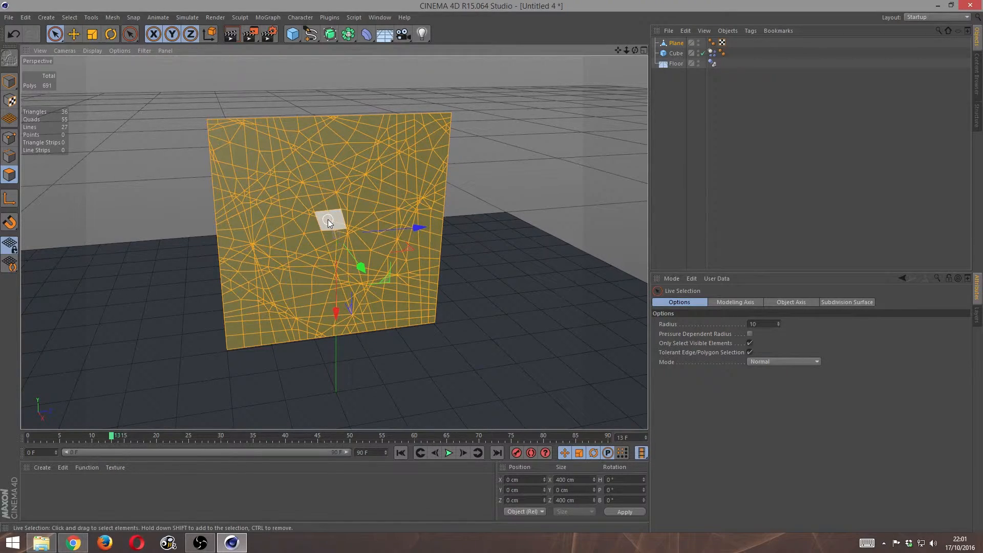
# - Try pulling a small patch of polygons near the plane's centre about 119 cm outward, and undo the move
pyautogui.moveTo(635, 50)
pyautogui.mouseDown()
pyautogui.moveTo(758, 67)
pyautogui.moveTo(637, 46)
pyautogui.moveTo(635, 34)
pyautogui.mouseUp()
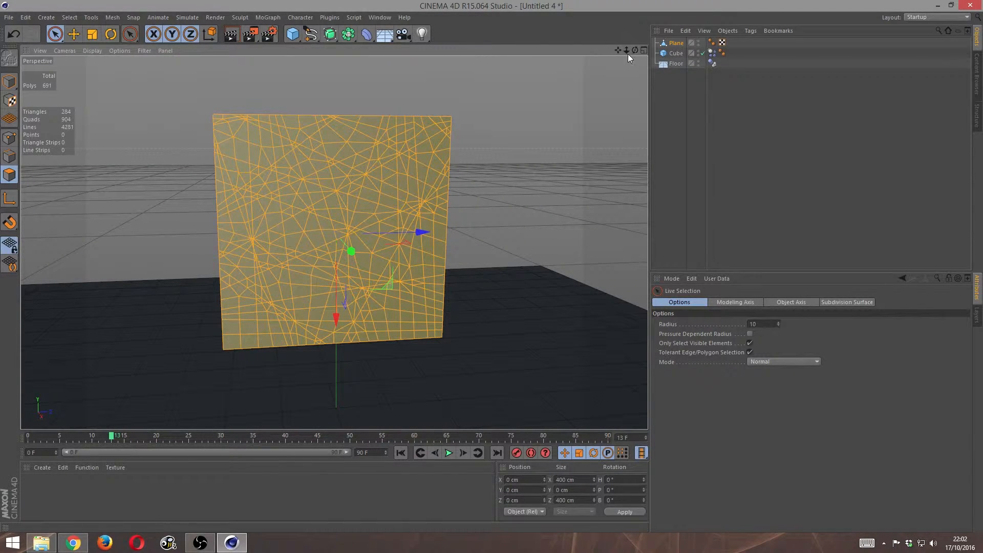
pyautogui.moveTo(635, 51); pyautogui.dragTo(712, 50)
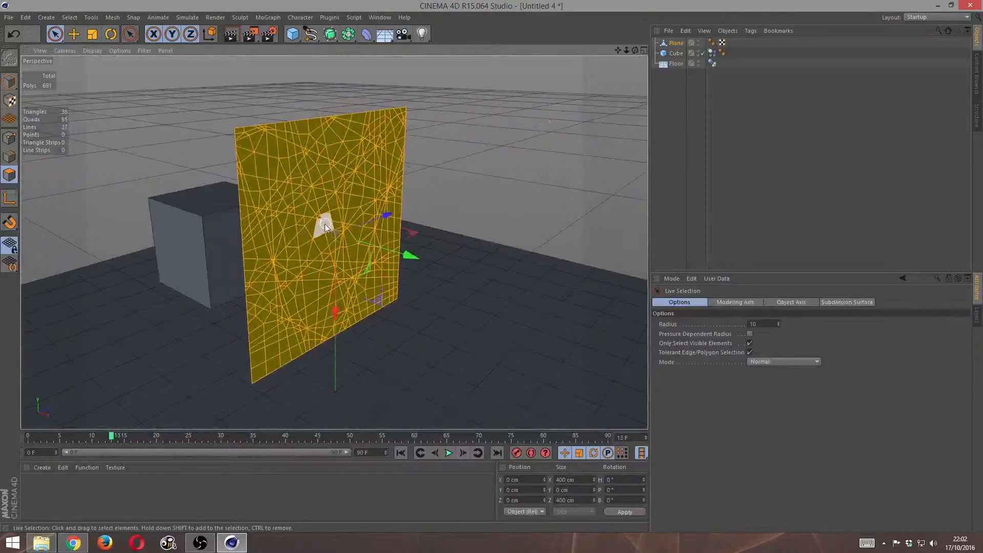
pyautogui.click(329, 226)
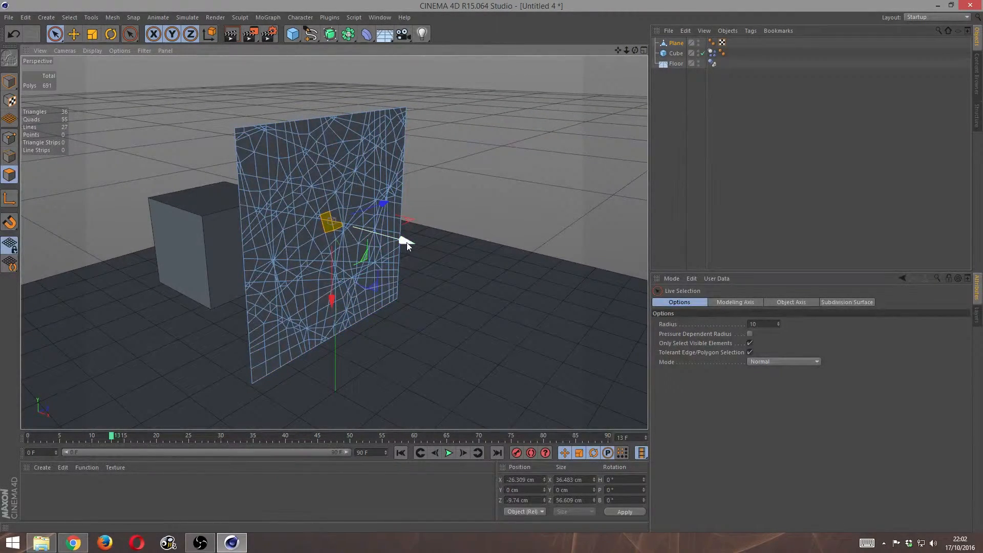
pyautogui.moveTo(406, 242); pyautogui.dragTo(467, 272)
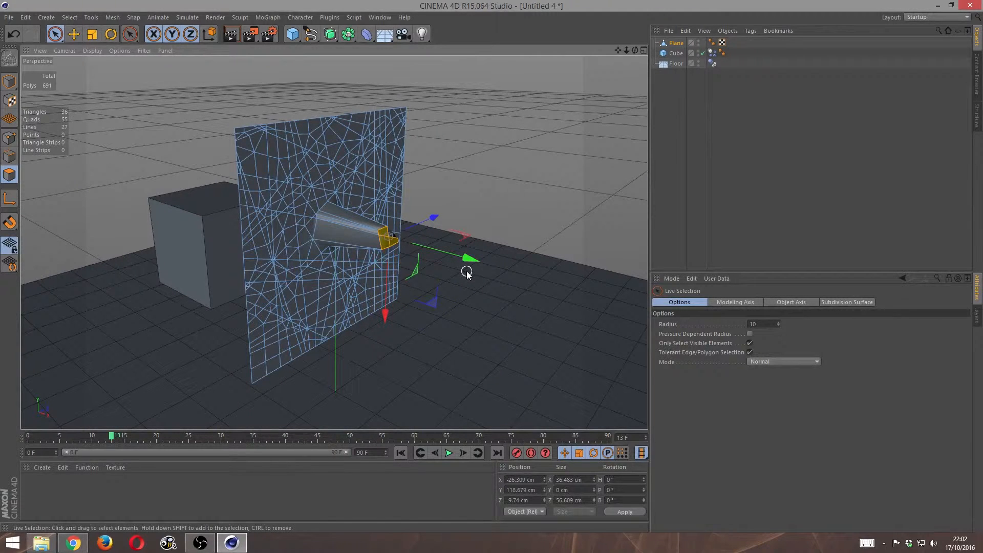
pyautogui.hotkey('ctrl', 'z')
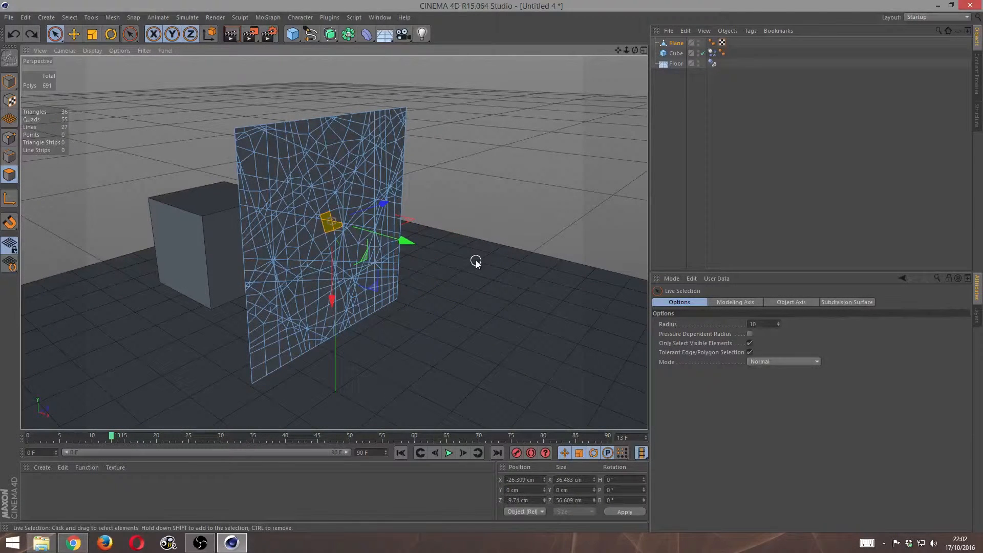
# - Select all of the plane's polygons and disconnect them with Preserve Groups turned off
pyautogui.hotkey('ctrl', 'a')
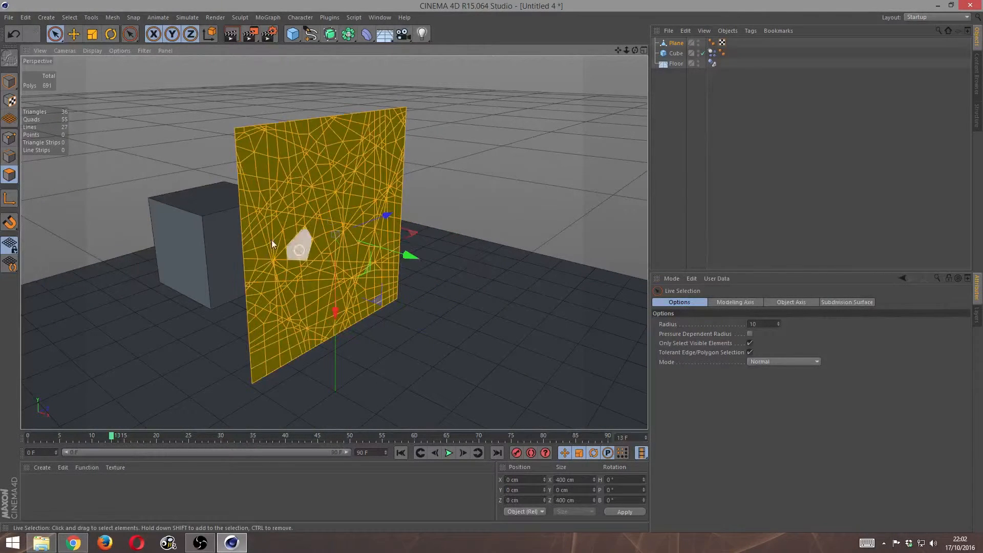
pyautogui.rightClick(343, 186)
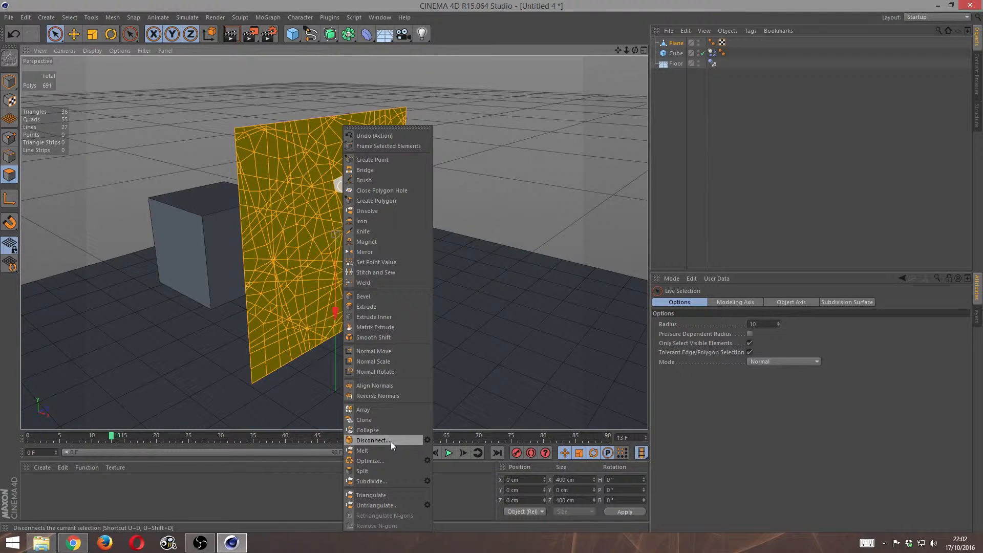
pyautogui.click(425, 441)
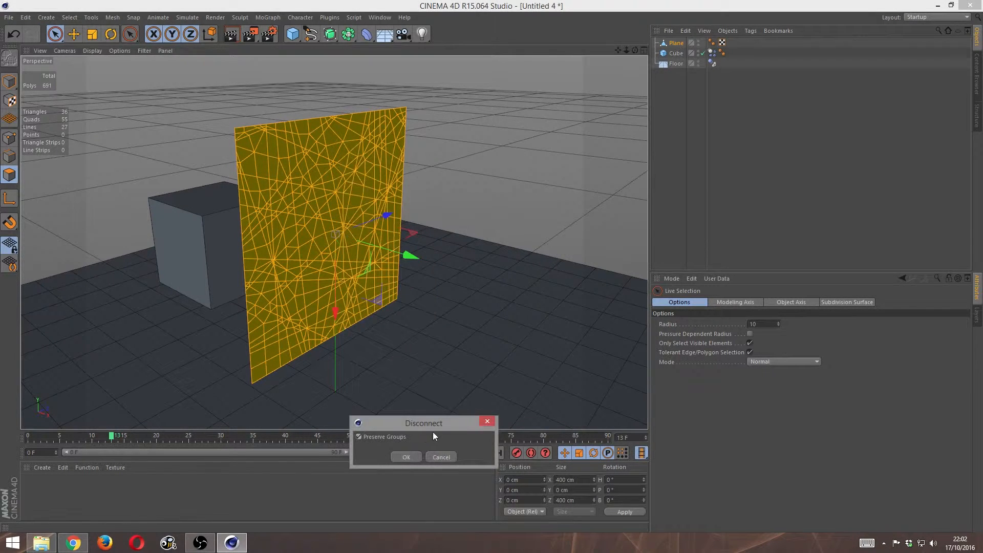
pyautogui.moveTo(434, 424); pyautogui.dragTo(635, 214)
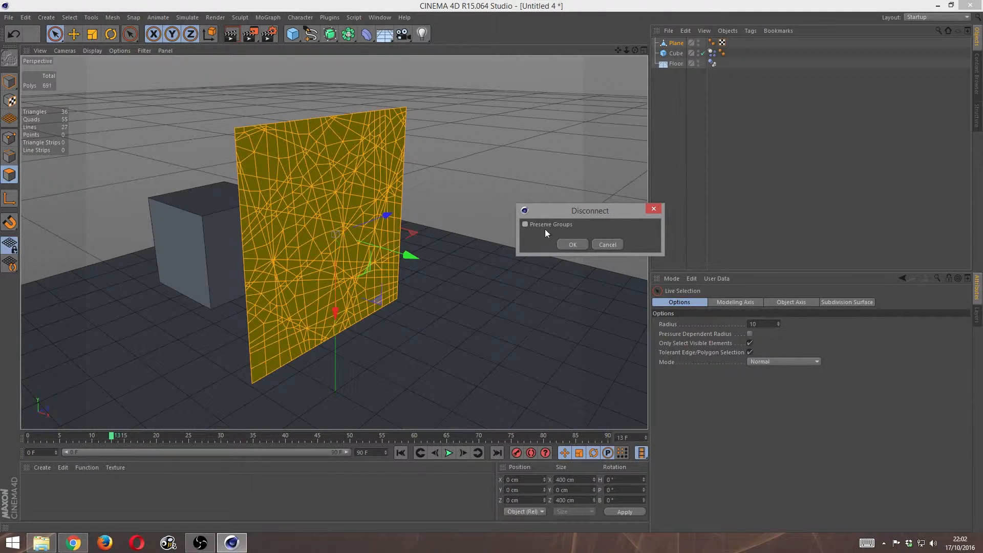
pyautogui.click(573, 244)
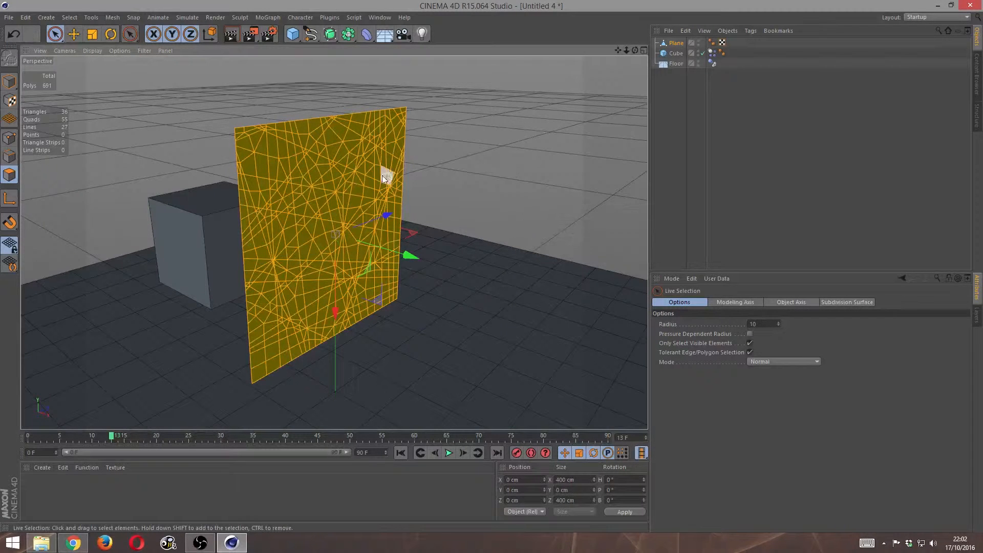
# - Try moving a single disconnected polygon out of the plane, undo the move, and clear the polygon selection
pyautogui.click(357, 205)
pyautogui.moveTo(423, 214); pyautogui.dragTo(548, 256)
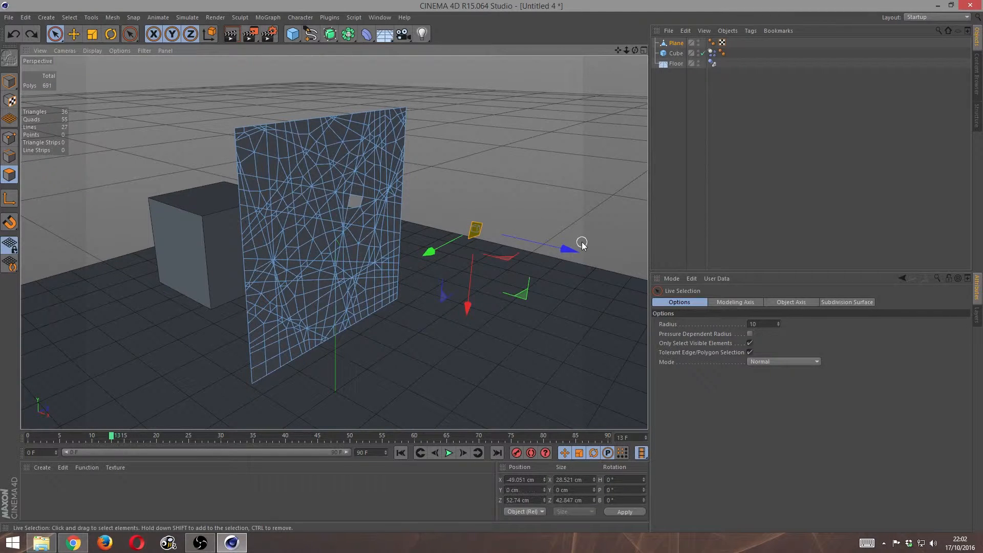
pyautogui.hotkey('ctrl', 'z')
pyautogui.click(290, 251)
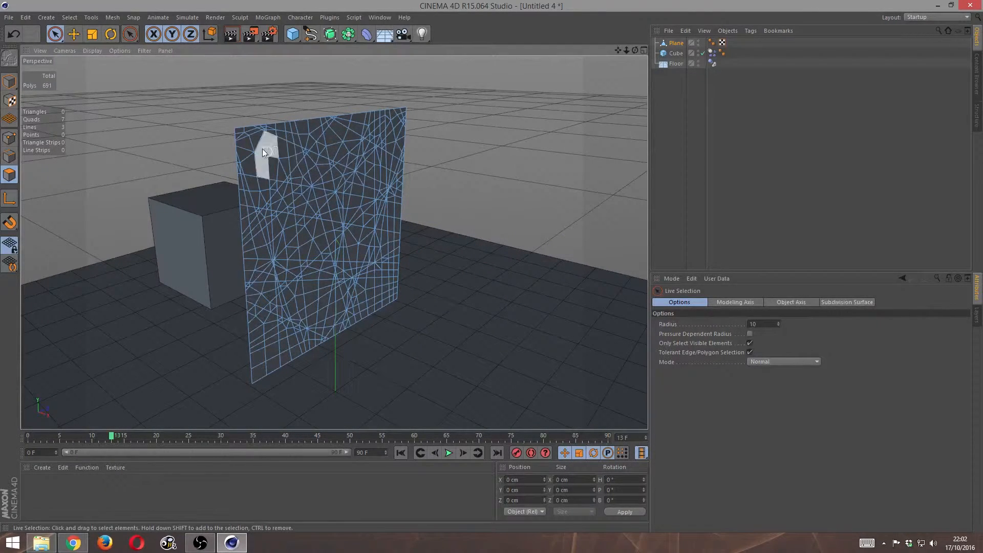
# - Return to model mode and add a Rigid Body simulation tag to the plane
pyautogui.click(9, 81)
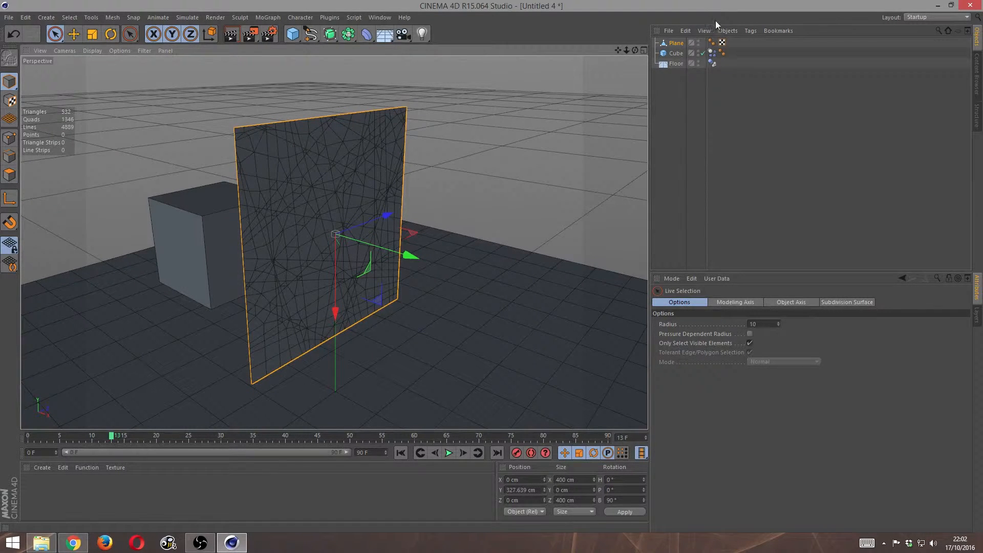
pyautogui.click(749, 31)
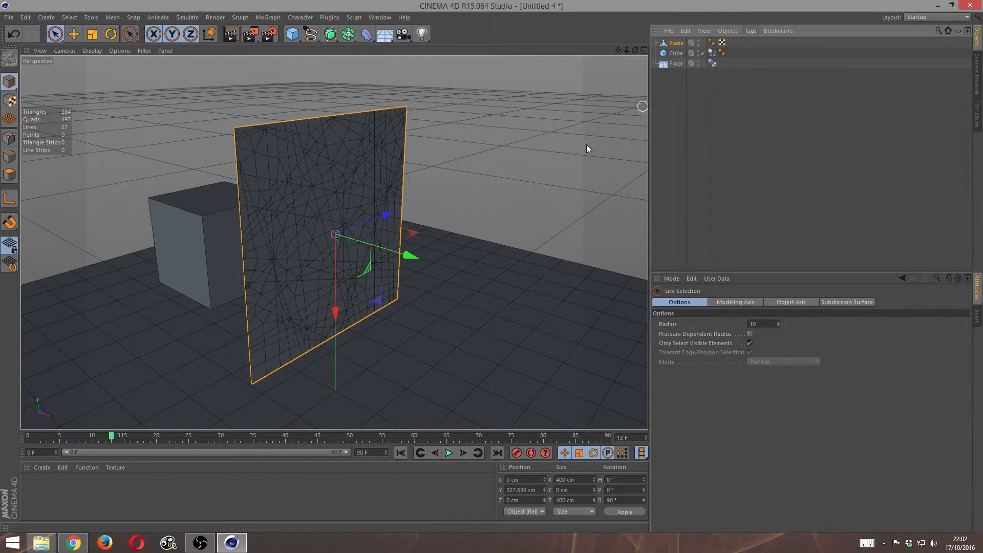
pyautogui.click(754, 32)
pyautogui.moveTo(828, 130)
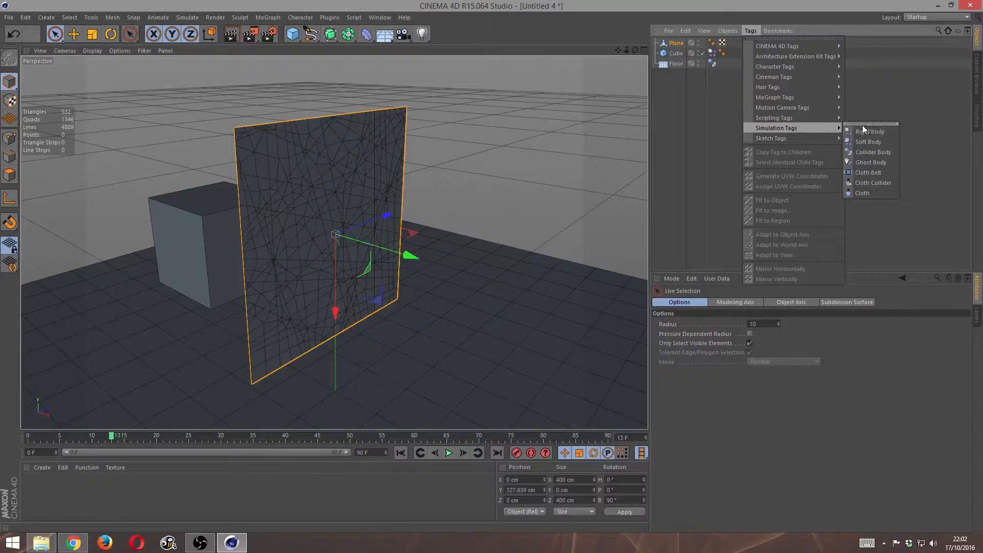
pyautogui.click(882, 134)
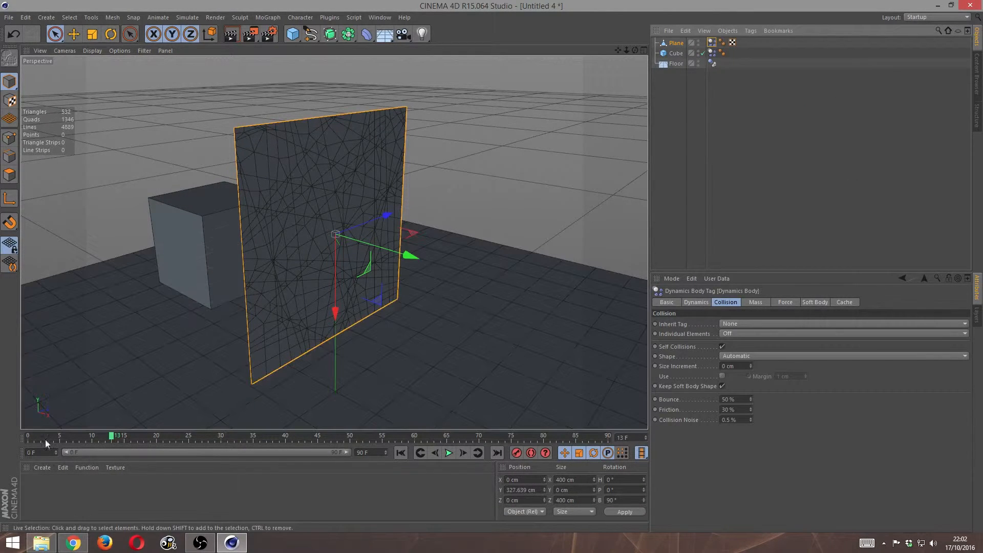
# - Play the simulation from frame 0 to check how the rigid-body plane falls, and rewind to the start
pyautogui.moveTo(56, 438); pyautogui.dragTo(4, 430)
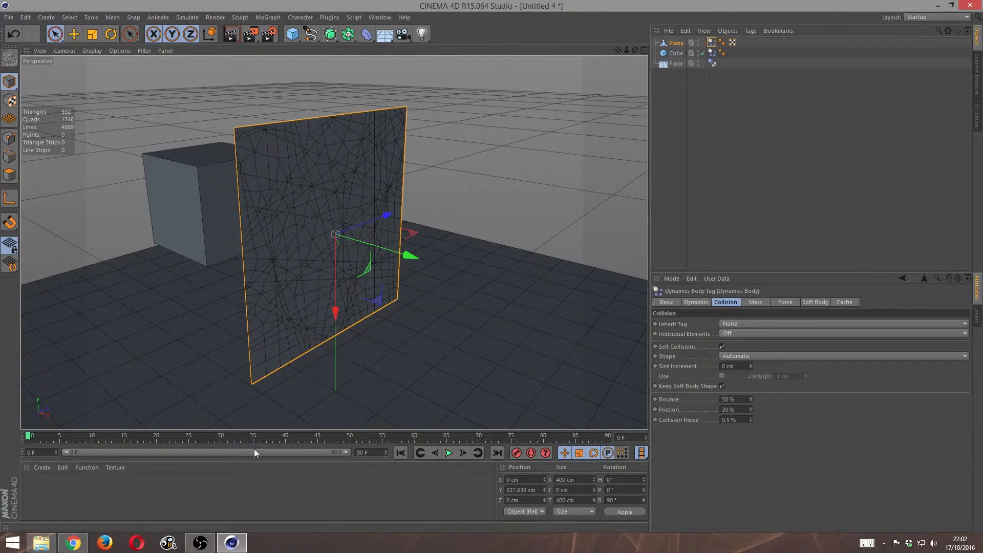
pyautogui.click(449, 453)
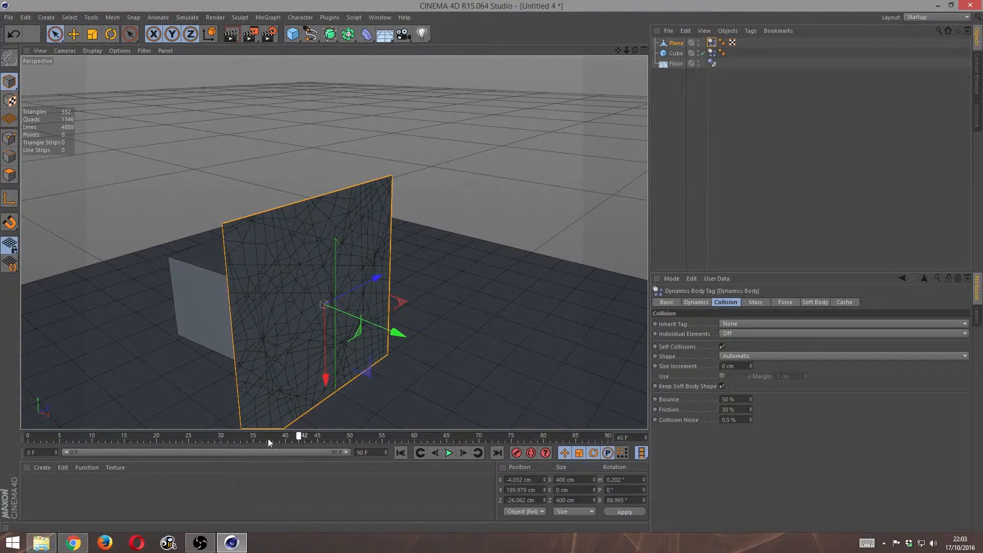
pyautogui.moveTo(269, 442); pyautogui.dragTo(28, 438)
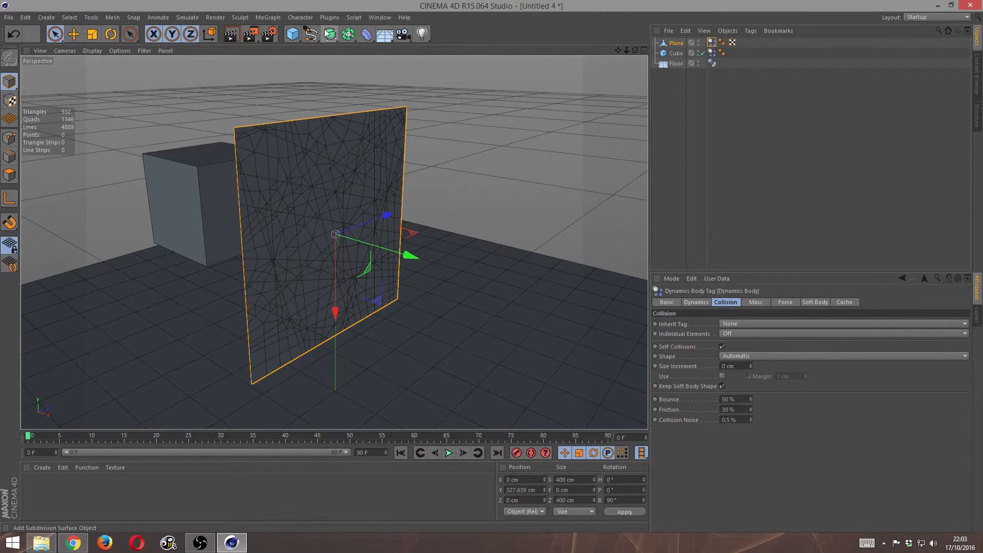
# - Add a MoGraph Fracture object, make the plane its child, and set its mode to Explode Segments
pyautogui.click(272, 19)
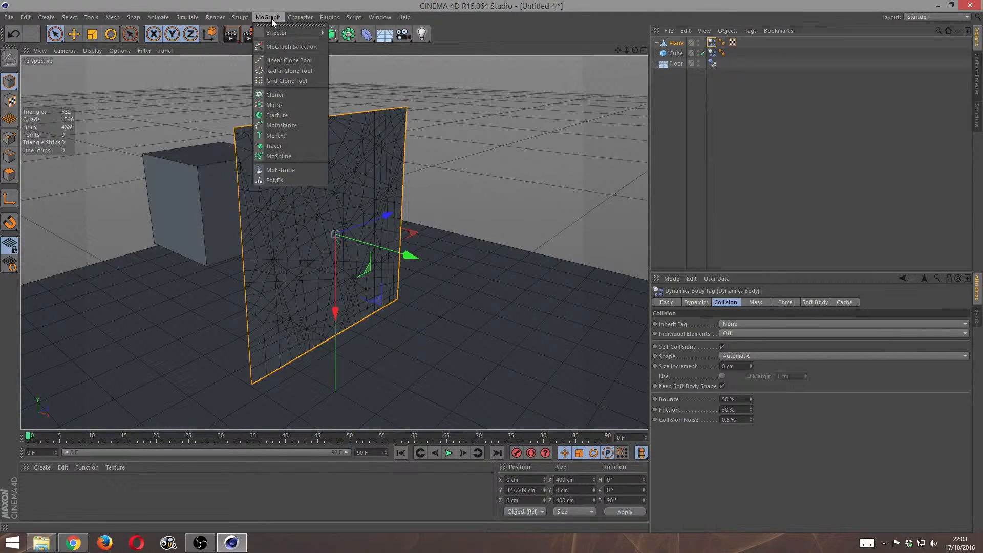
pyautogui.click(291, 115)
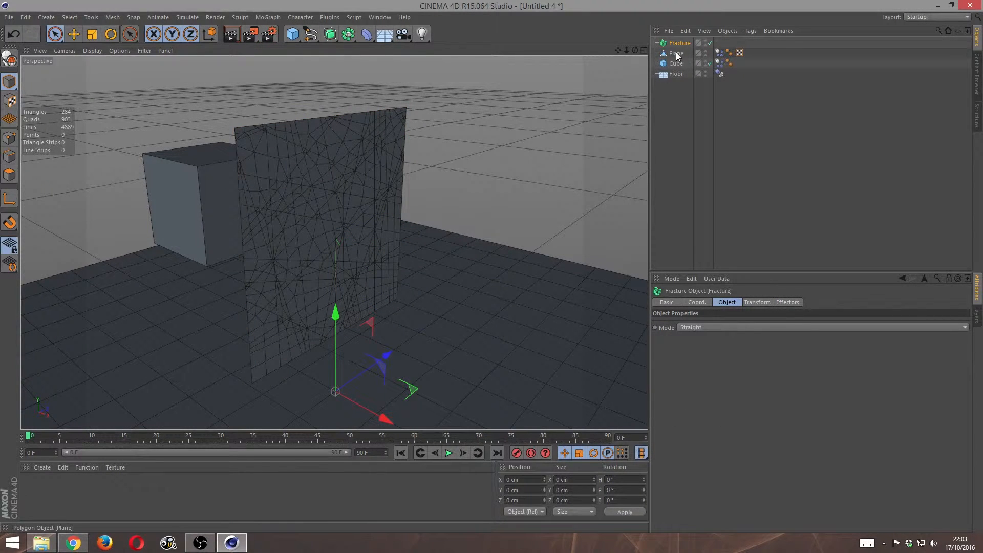
pyautogui.moveTo(681, 46); pyautogui.dragTo(680, 47)
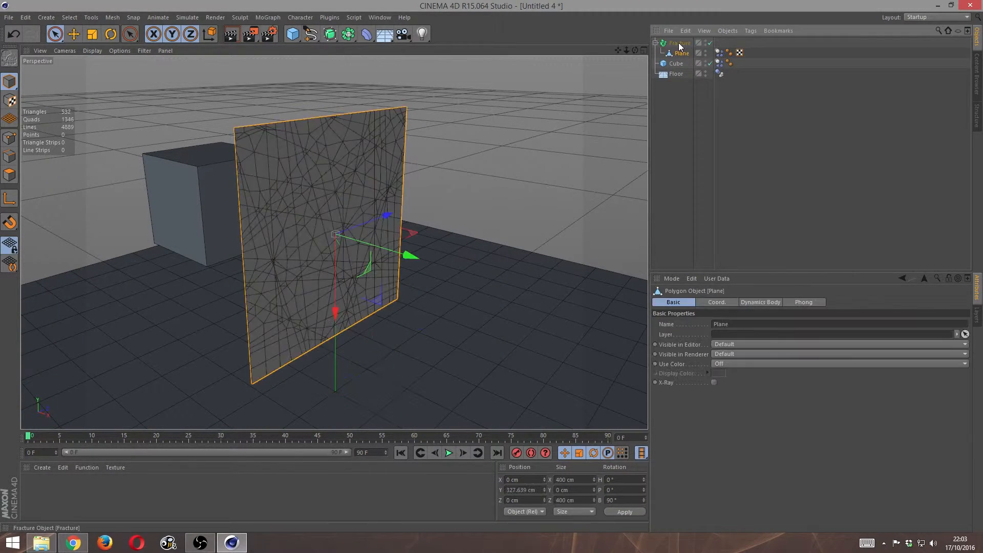
pyautogui.click(680, 45)
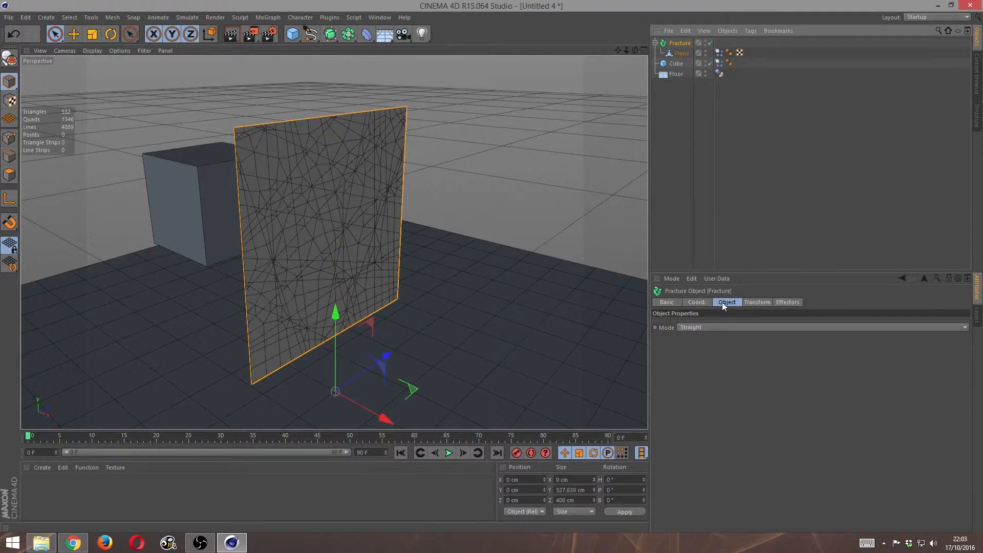
pyautogui.click(693, 328)
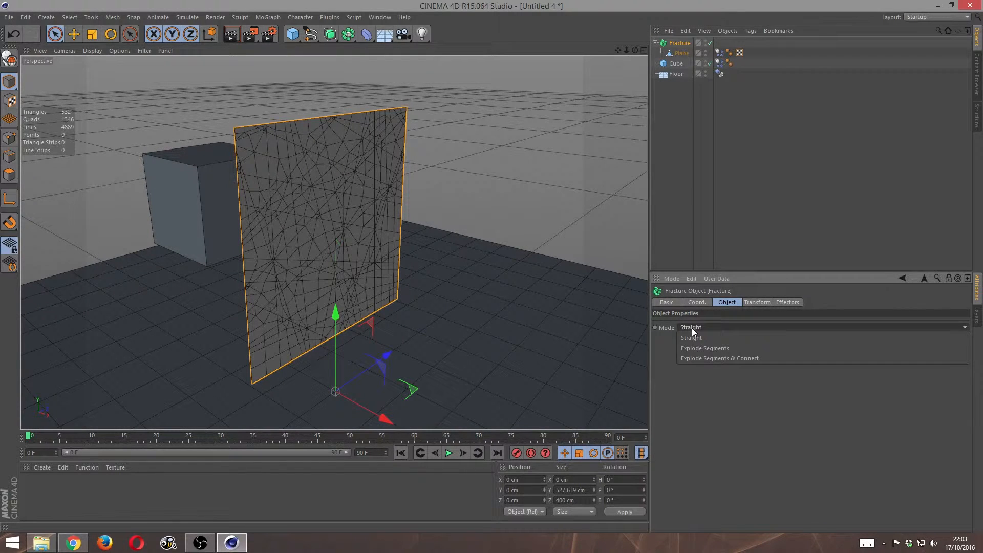
pyautogui.click(720, 347)
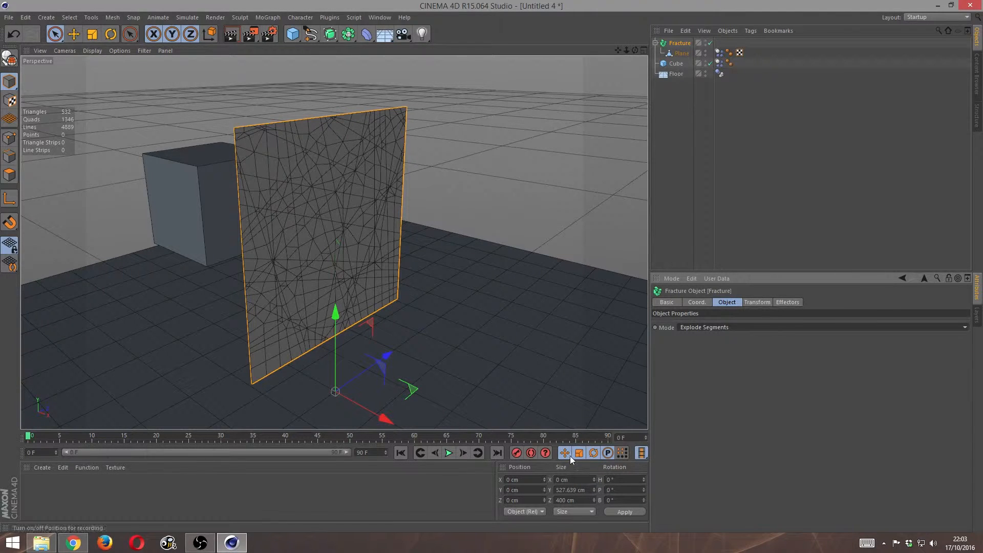
# - Play the fractured plane's simulation several times to watch it shatter, rewinding to frame 0 after each run
pyautogui.click(449, 456)
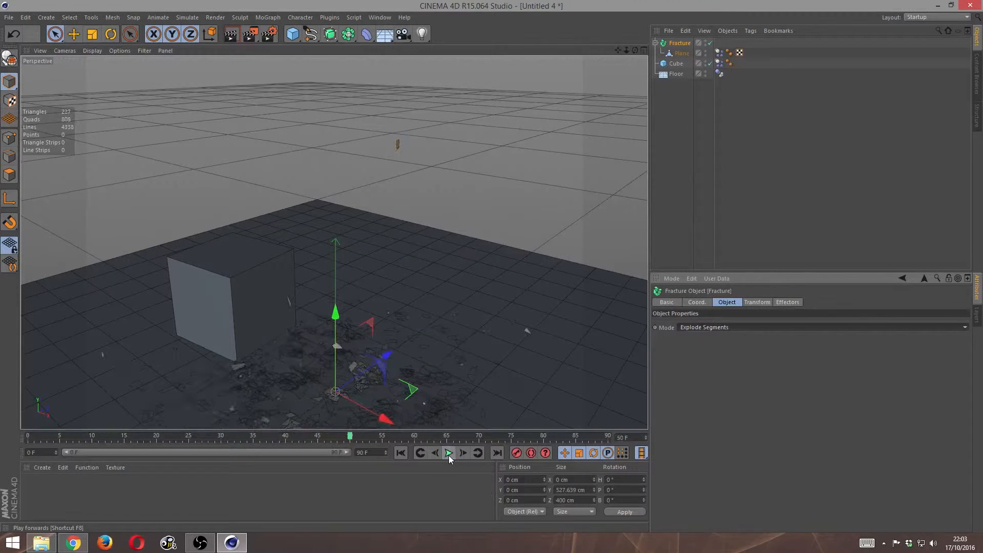
pyautogui.click(448, 455)
pyautogui.moveTo(351, 438); pyautogui.dragTo(321, 439)
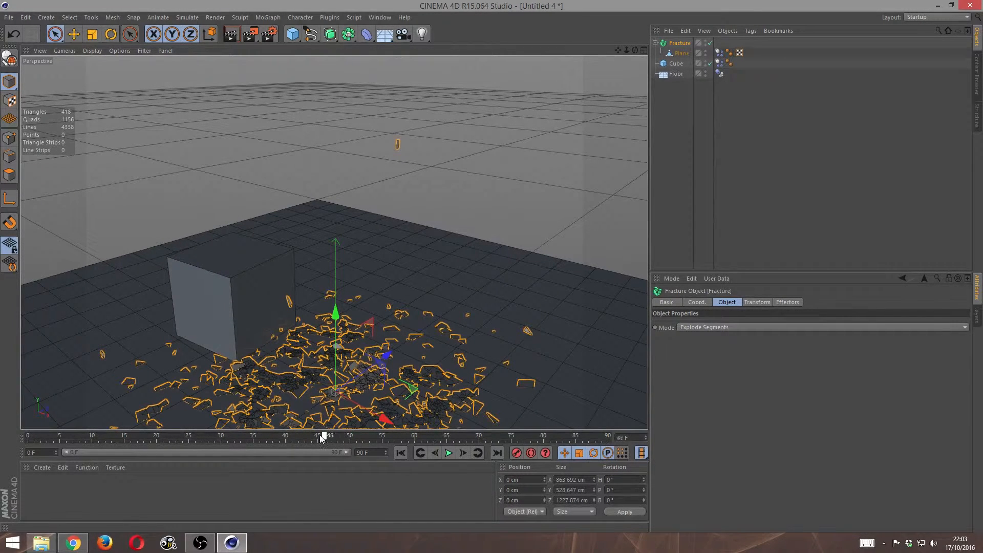
pyautogui.moveTo(32, 442); pyautogui.dragTo(4, 443)
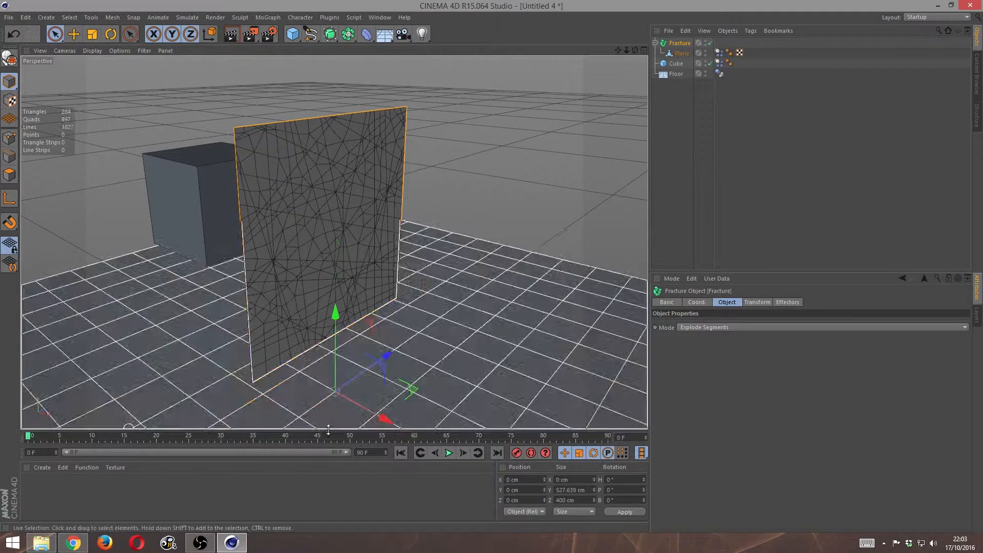
pyautogui.click(448, 454)
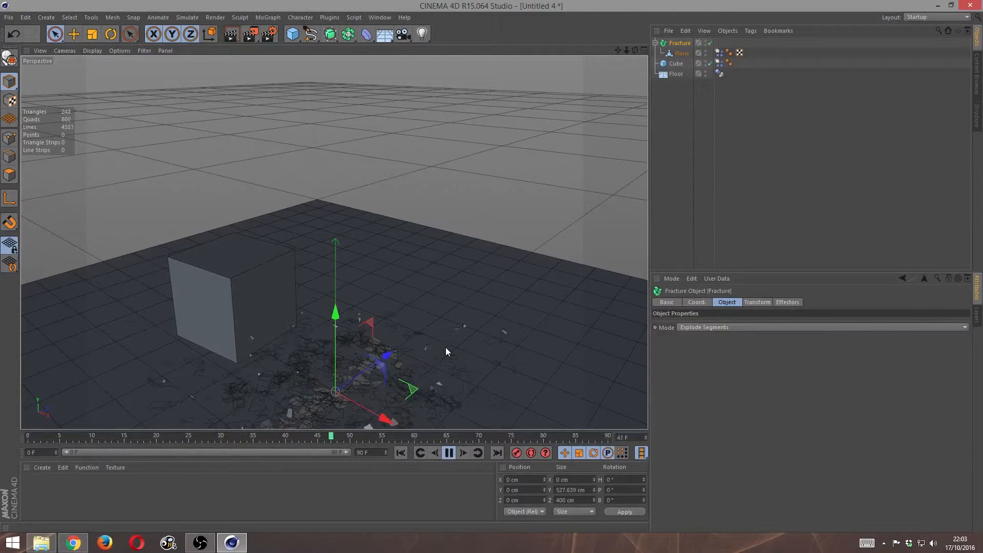
pyautogui.click(473, 436)
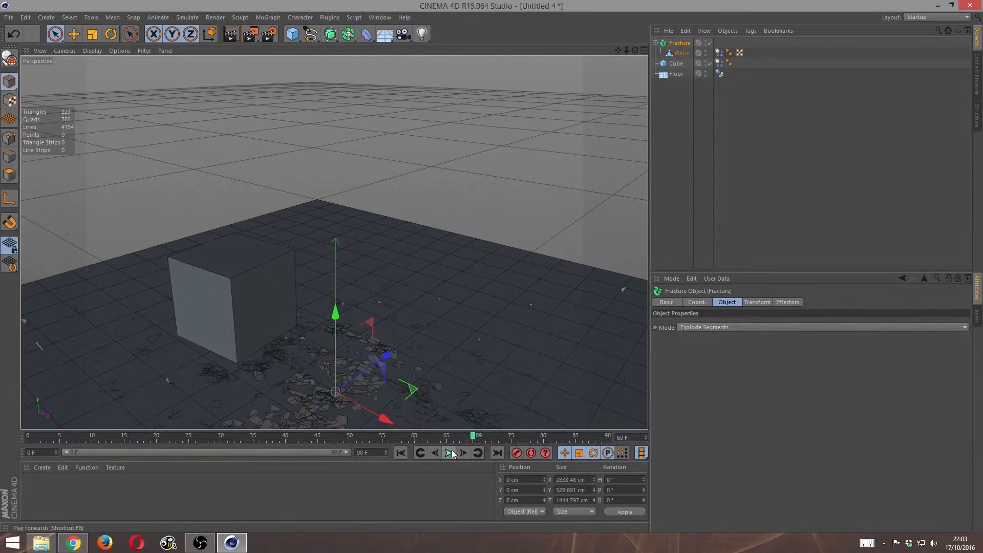
pyautogui.moveTo(145, 420); pyautogui.dragTo(9, 422)
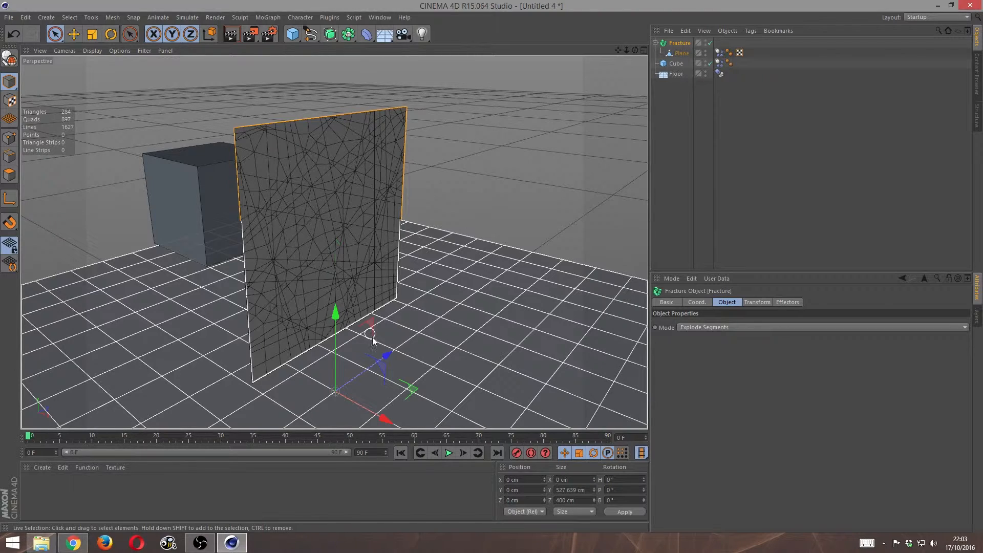
pyautogui.click(449, 454)
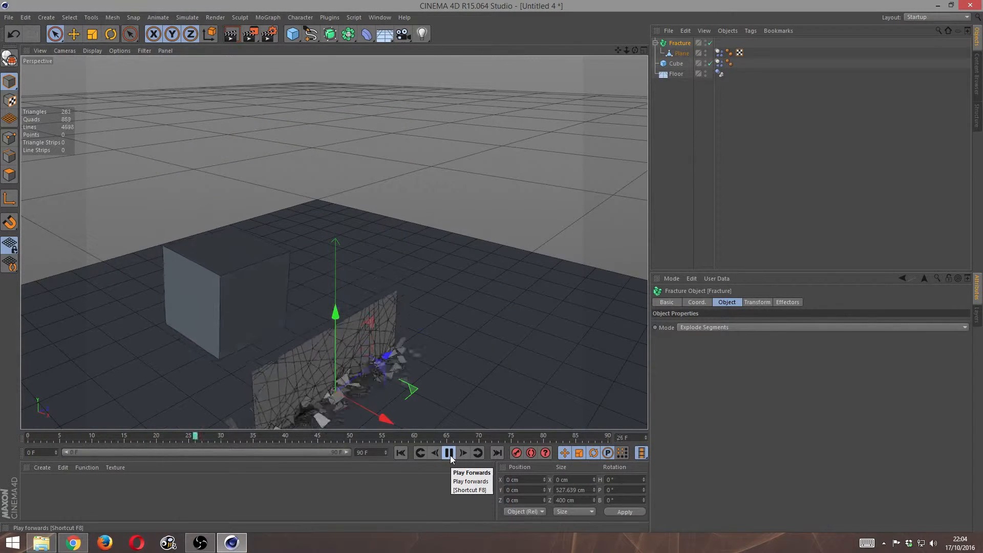
pyautogui.click(449, 453)
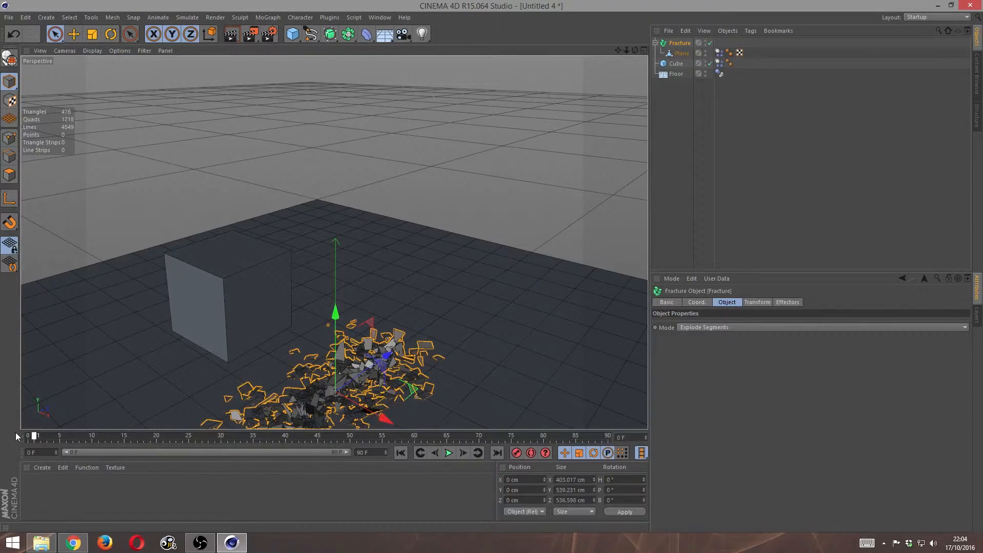
pyautogui.moveTo(15, 437); pyautogui.dragTo(14, 437)
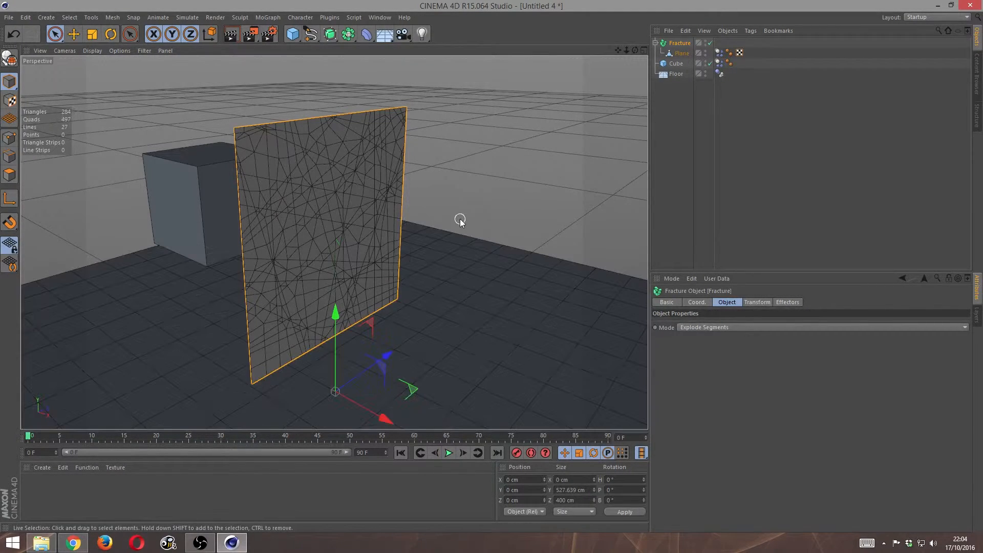
# - Add a Cloth Surface object and nest the Fracture object inside it
pyautogui.click(187, 18)
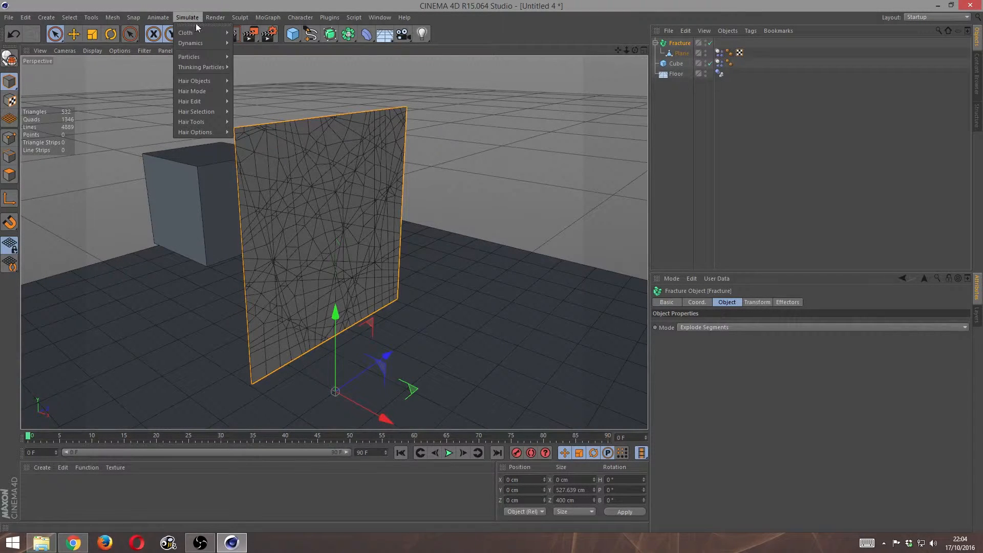
pyautogui.moveTo(195, 33)
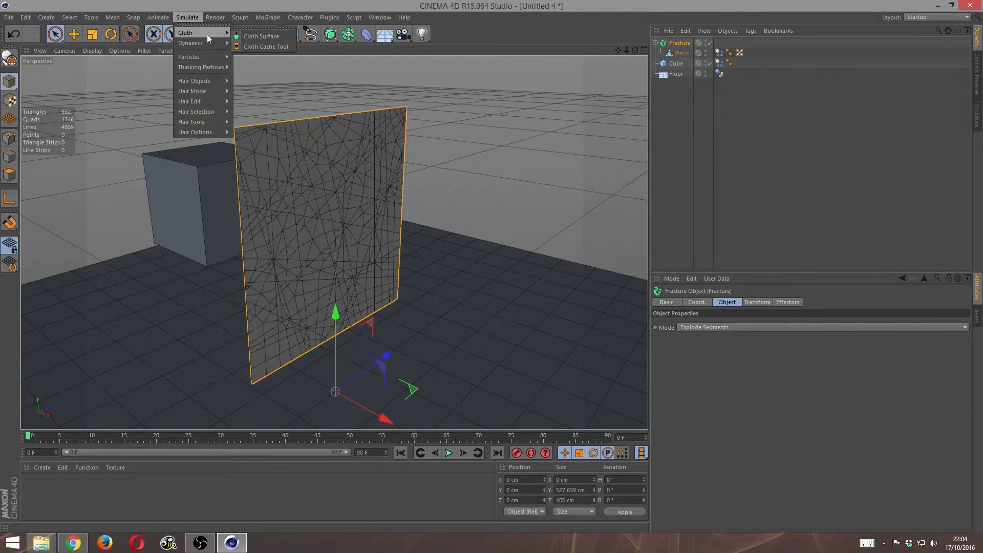
pyautogui.click(263, 36)
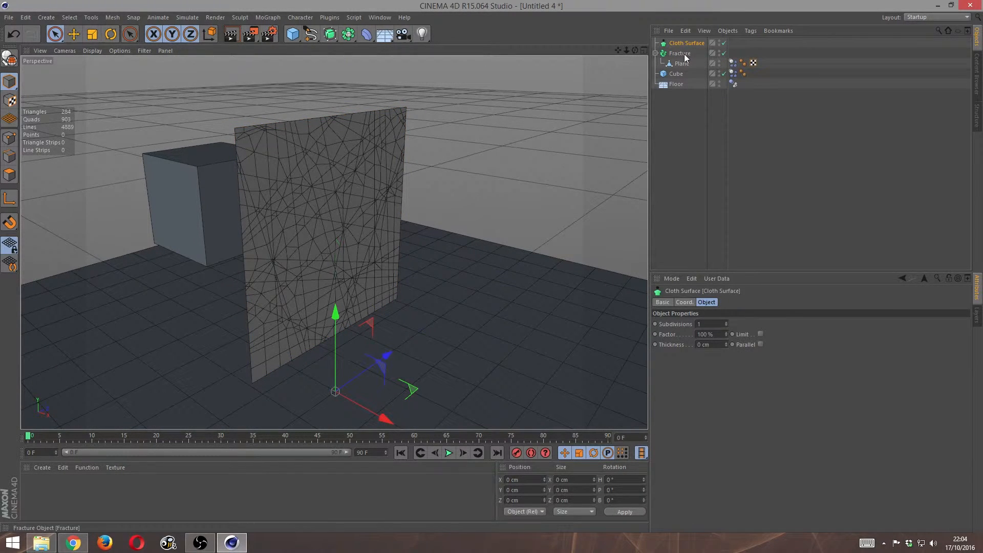
pyautogui.moveTo(680, 53); pyautogui.dragTo(690, 43)
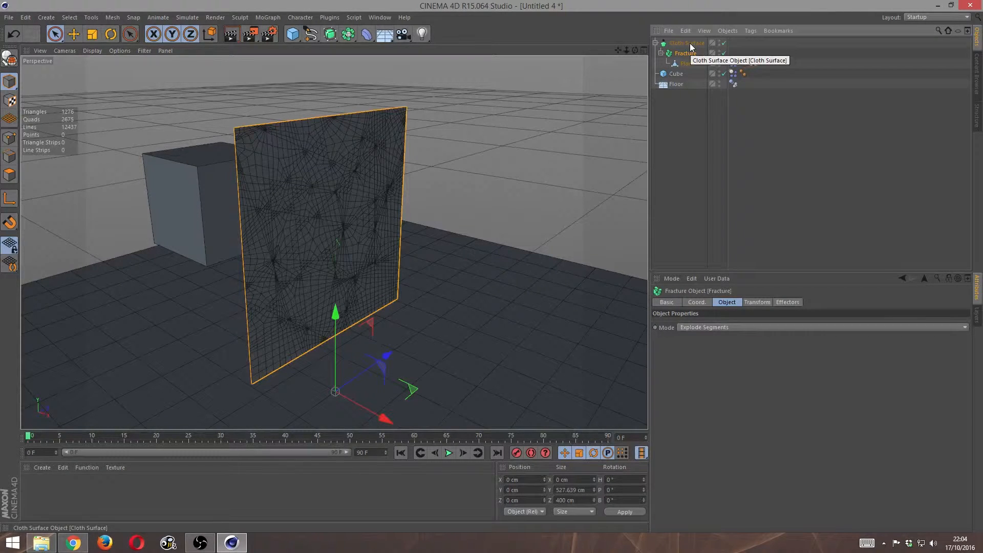
# - Set the Cloth Surface to 0 subdivisions and a thickness of 5 cm
pyautogui.click(690, 43)
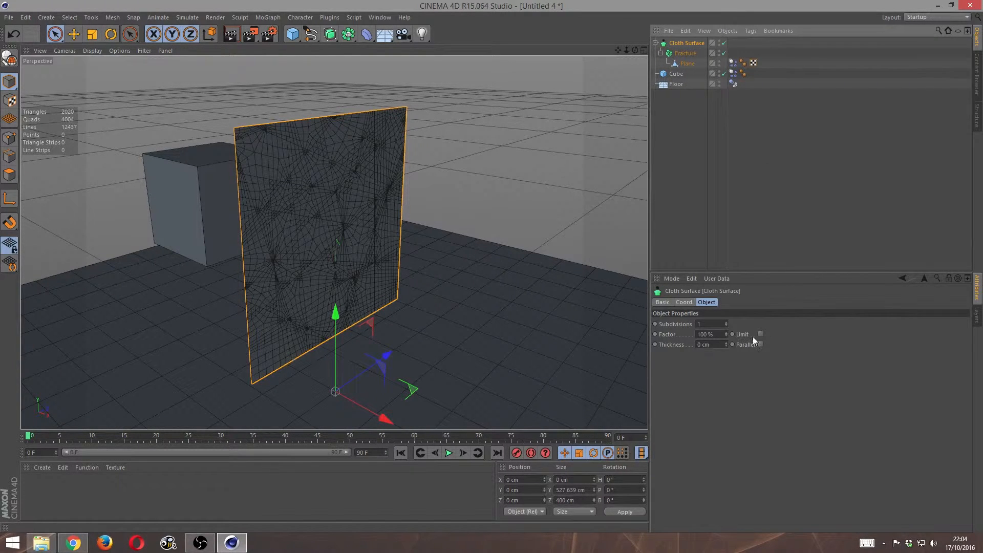
pyautogui.click(726, 326)
pyautogui.moveTo(726, 343); pyautogui.dragTo(726, 338)
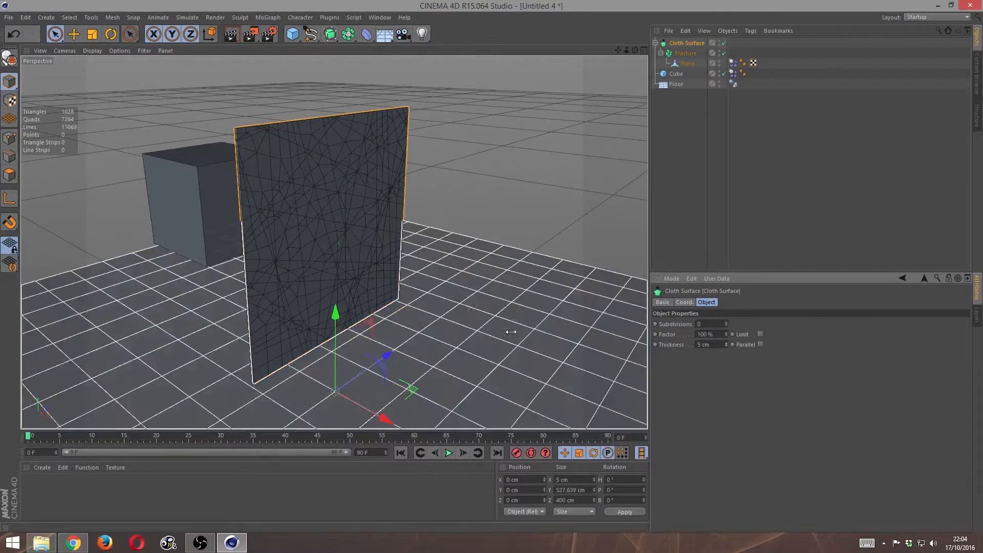
# - Inspect the thickened wall, play its simulation, examine the scattered pieces from another angle, and rewind to frame 0
pyautogui.scroll(3, 445, 309)
pyautogui.scroll(-2, 452, 301)
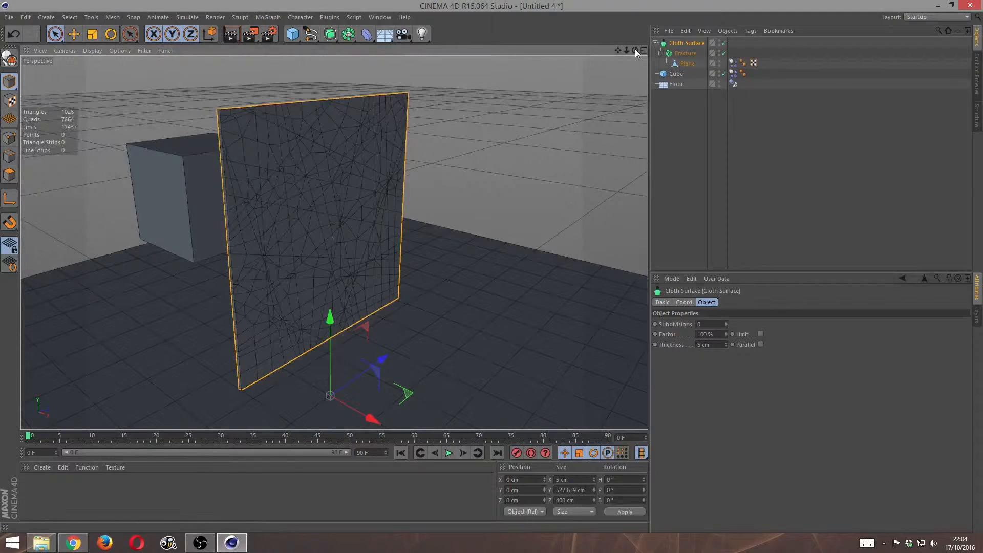
pyautogui.moveTo(635, 51); pyautogui.dragTo(589, 71)
pyautogui.scroll(2, 434, 217)
pyautogui.scroll(-2, 433, 219)
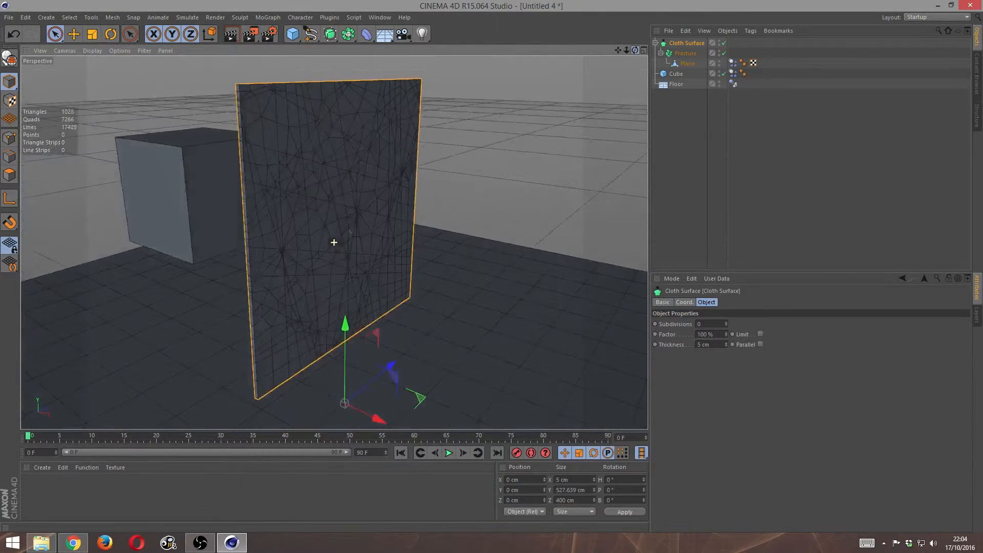
pyautogui.click(452, 455)
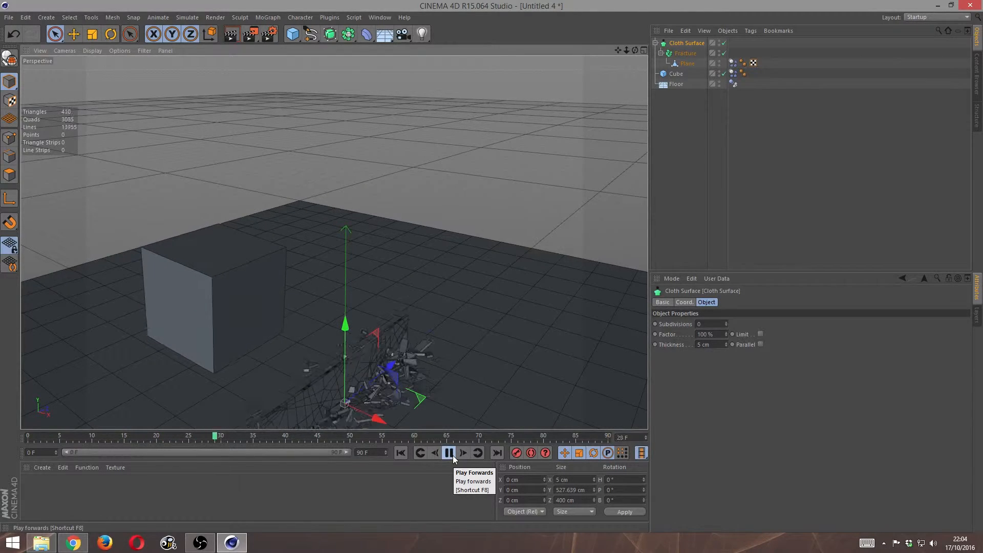
pyautogui.click(453, 456)
pyautogui.moveTo(635, 50); pyautogui.dragTo(676, 54)
pyautogui.moveTo(334, 242); pyautogui.dragTo(460, 202)
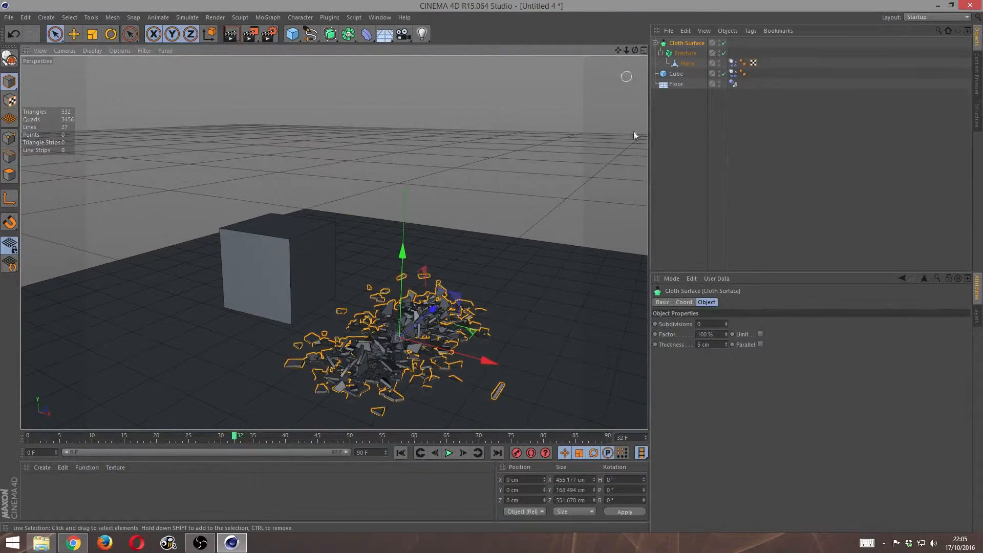
pyautogui.moveTo(132, 435); pyautogui.dragTo(18, 438)
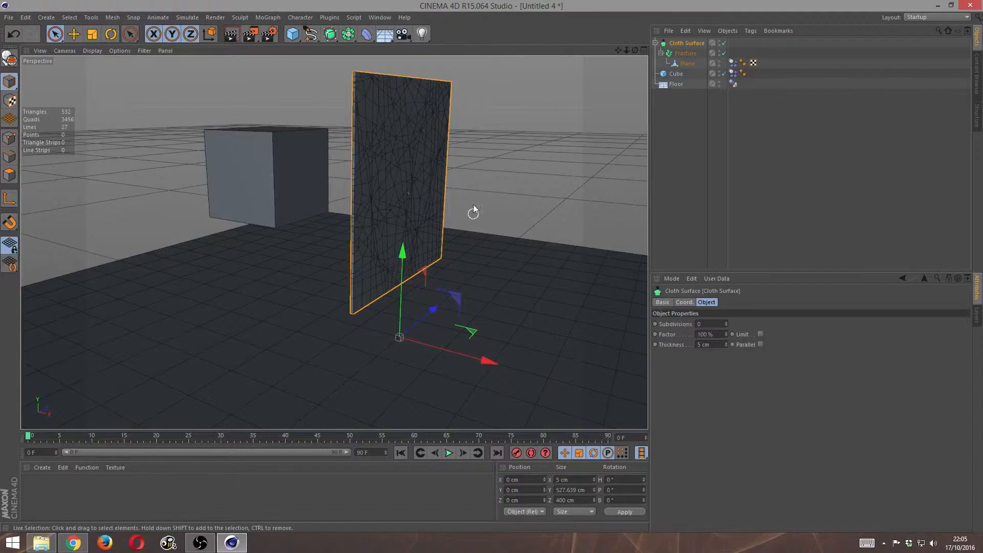
# - Set the trigger of the plane's Dynamics Body tag to On Collision
pyautogui.click(733, 63)
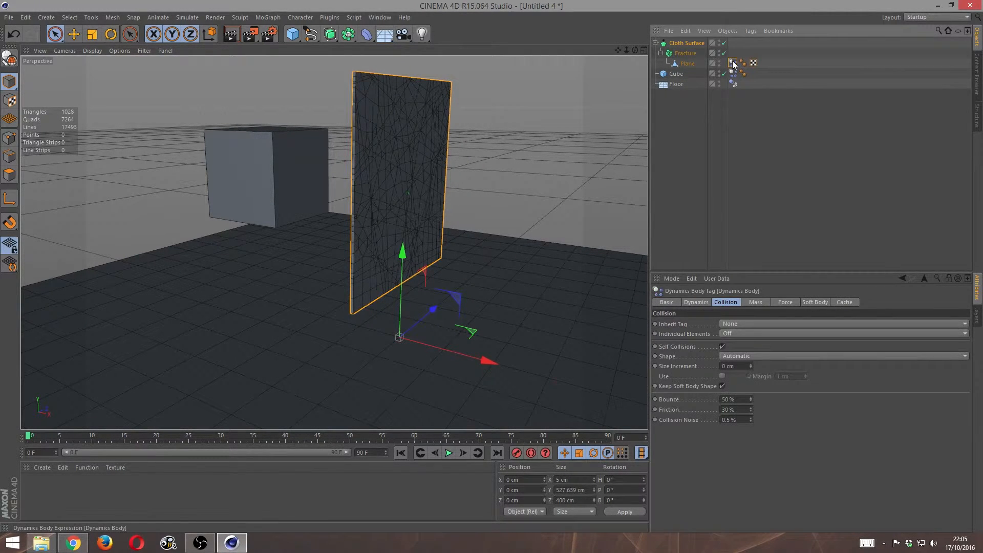
pyautogui.click(701, 302)
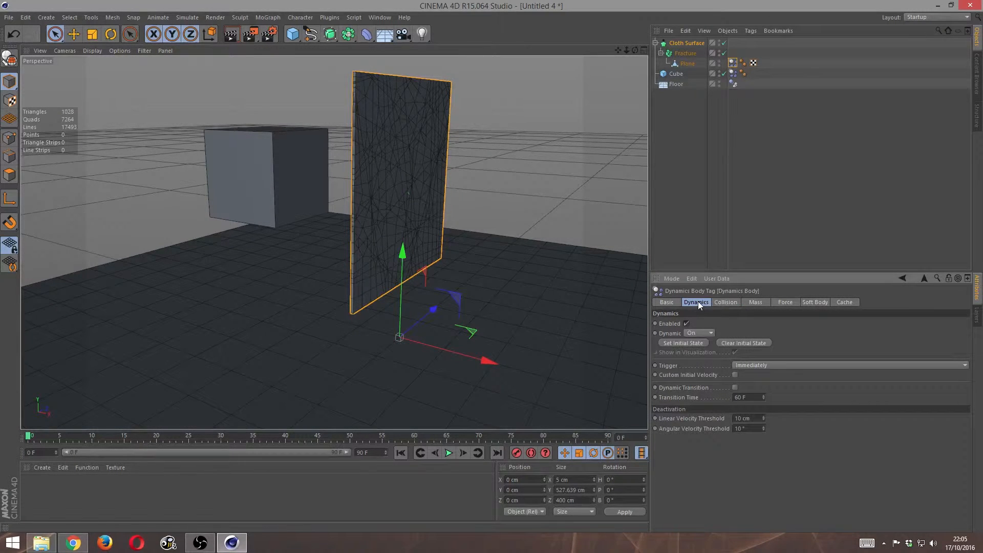
pyautogui.click(768, 364)
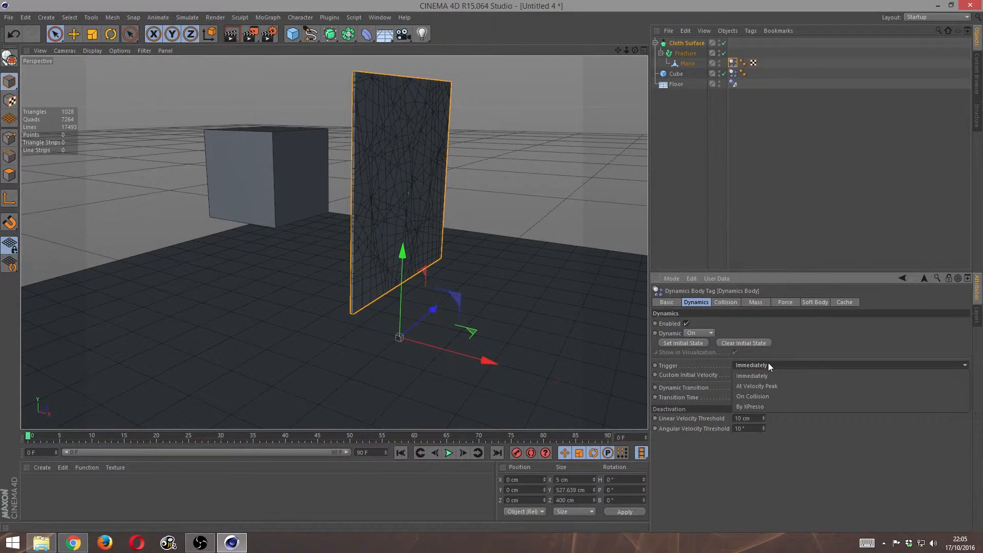
pyautogui.click(774, 397)
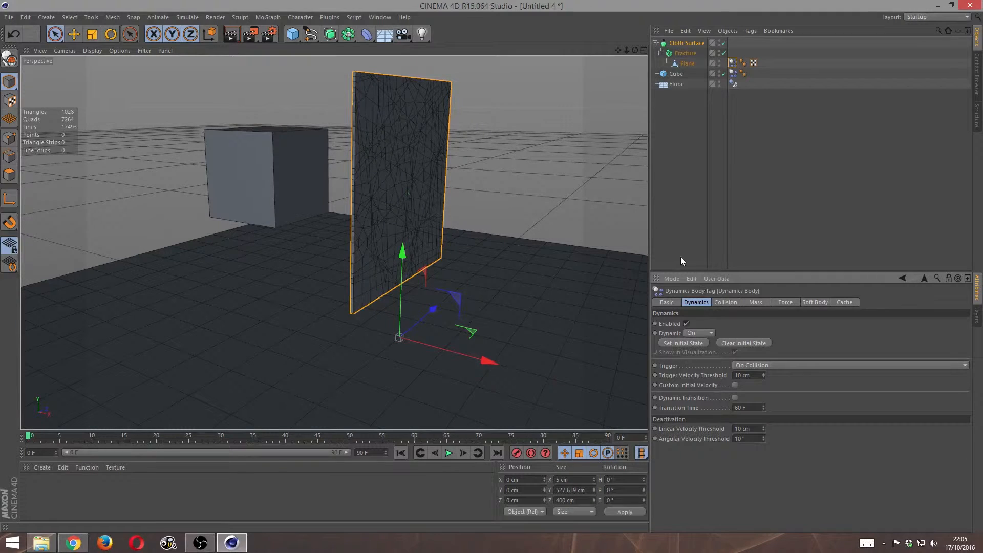
# - Set the Dynamic option of the cube's Dynamics Body tag to Off
pyautogui.click(275, 169)
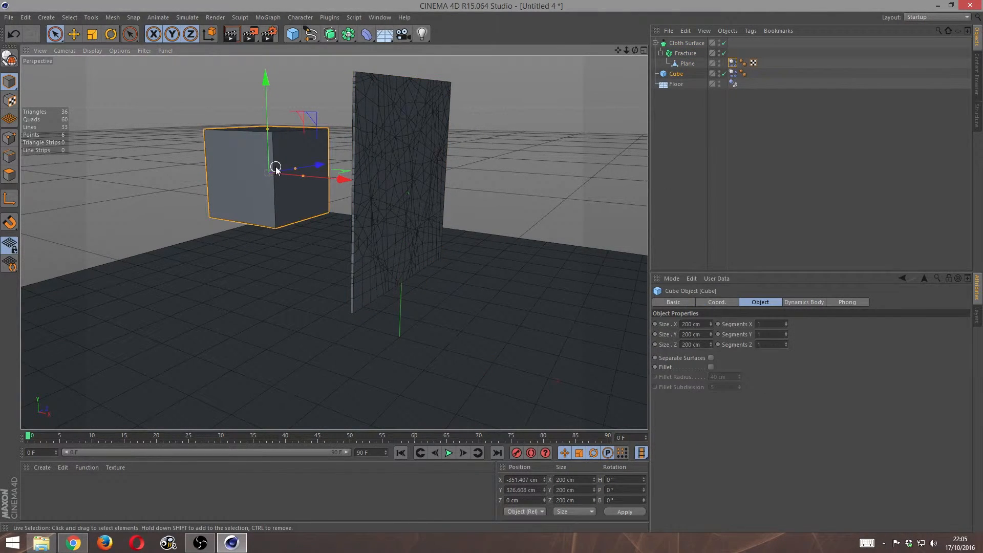
pyautogui.click(734, 75)
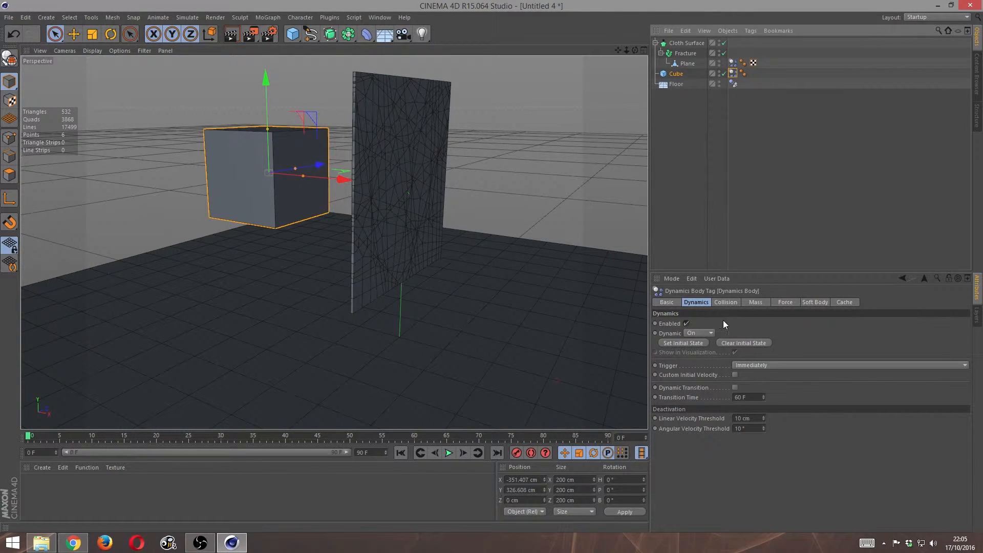
pyautogui.click(706, 334)
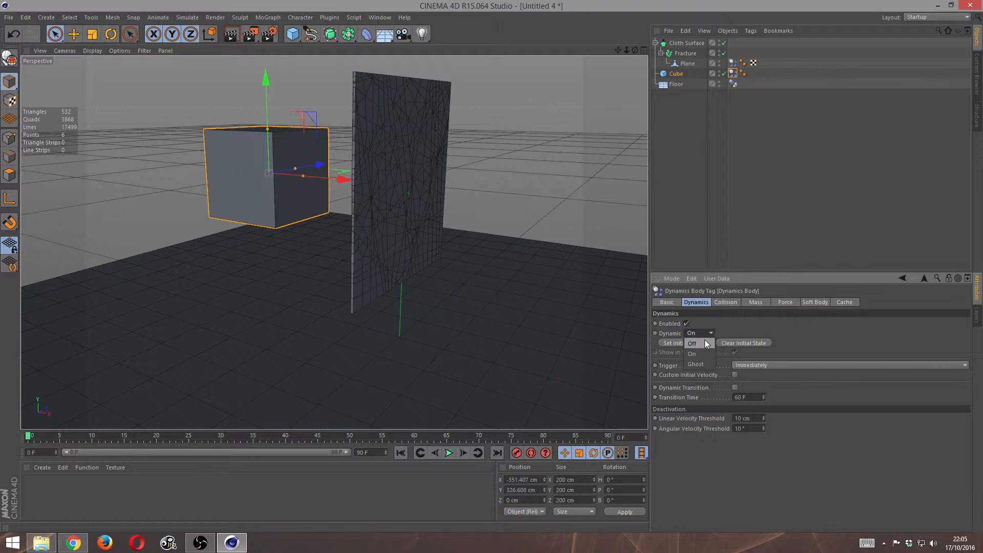
pyautogui.click(704, 343)
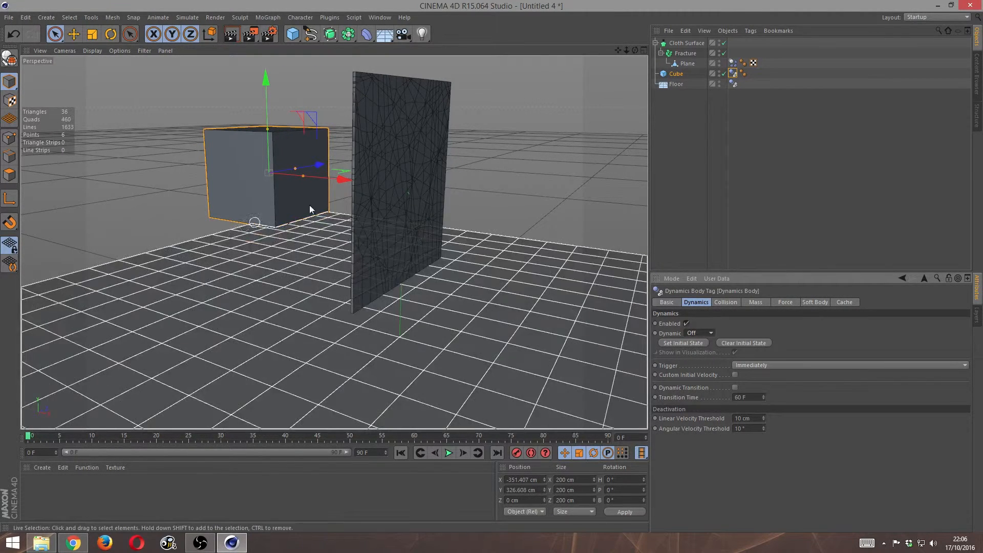
# - Animate the cube through the wall by keyframing it at frame 29 with X position about 194 cm, and return to frame 0
pyautogui.click(679, 74)
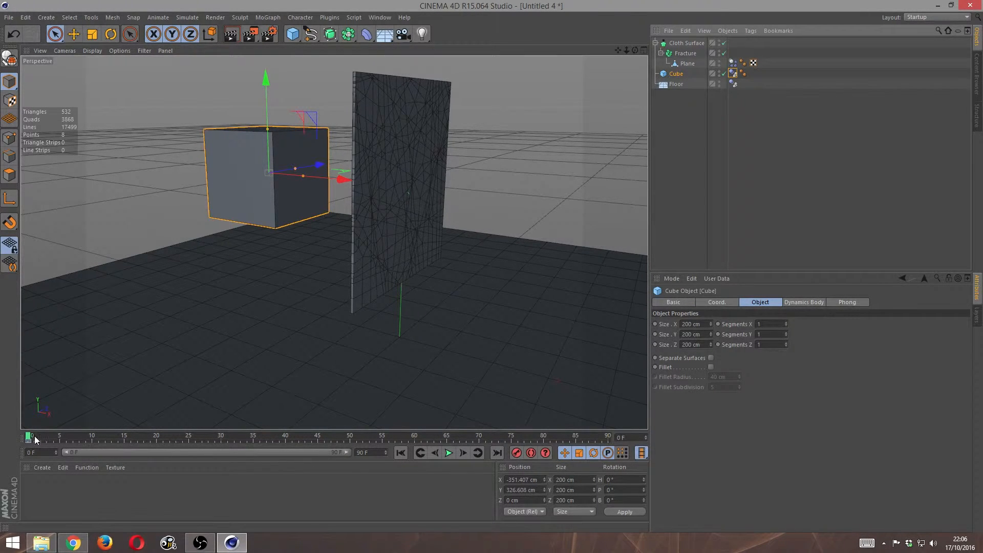
pyautogui.moveTo(90, 439); pyautogui.dragTo(214, 444)
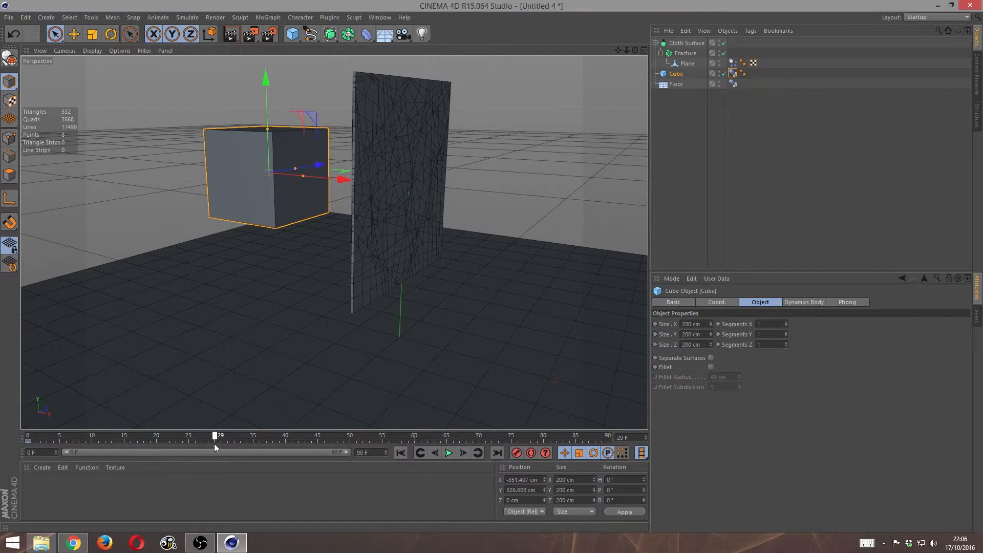
pyautogui.moveTo(343, 179); pyautogui.dragTo(600, 234)
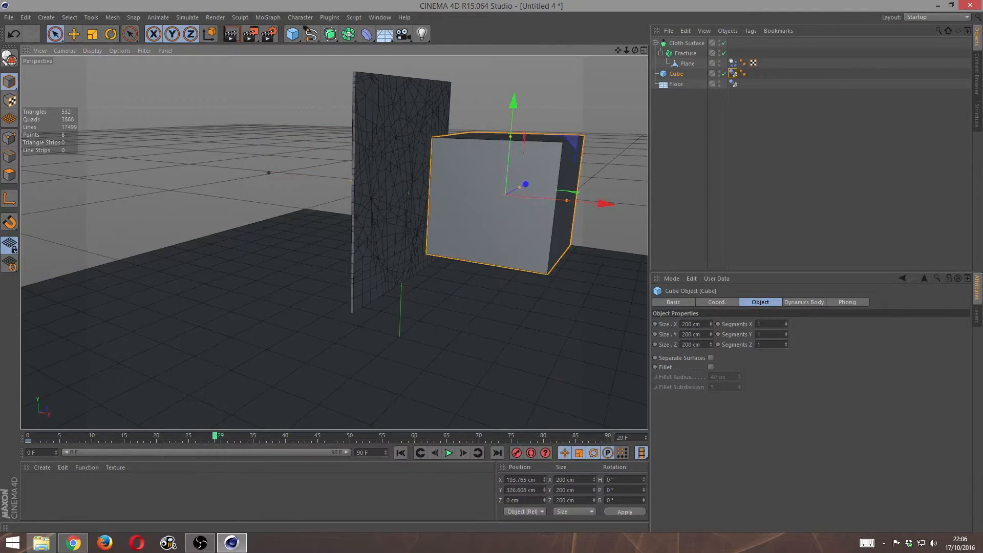
pyautogui.click(516, 452)
pyautogui.moveTo(215, 439); pyautogui.dragTo(7, 439)
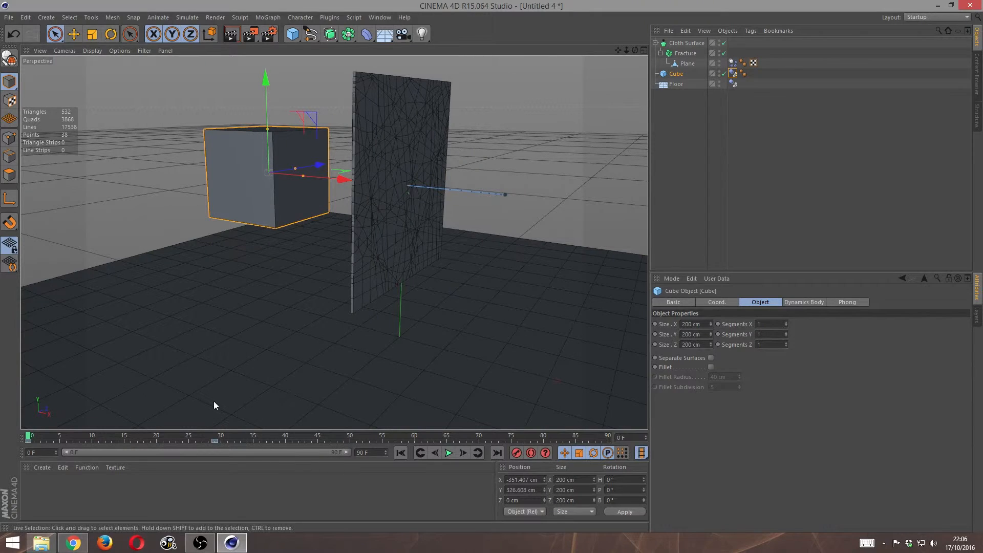
# - Play the collision simulation, replay it from frame 0 up to frame 23, and examine the shattering wall from another angle
pyautogui.click(452, 455)
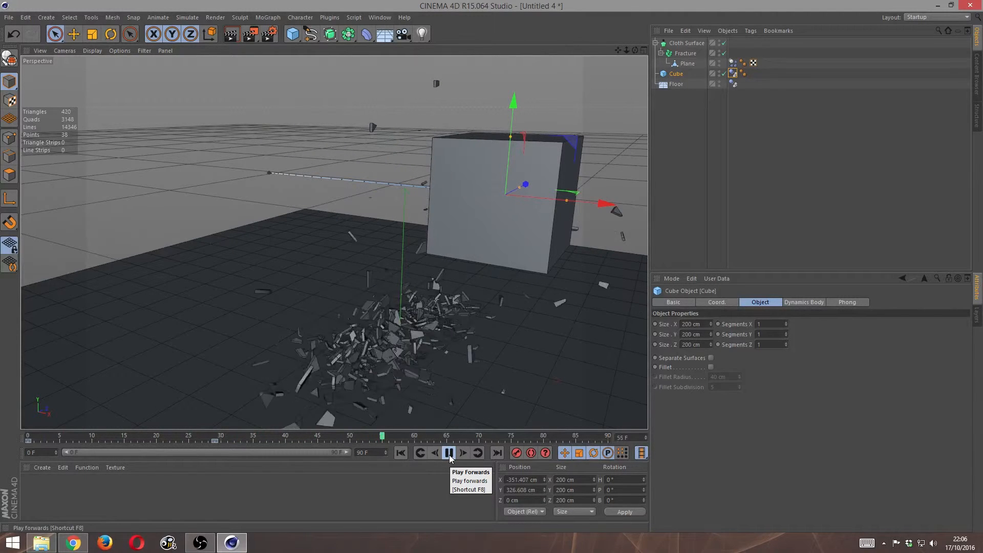
pyautogui.click(449, 453)
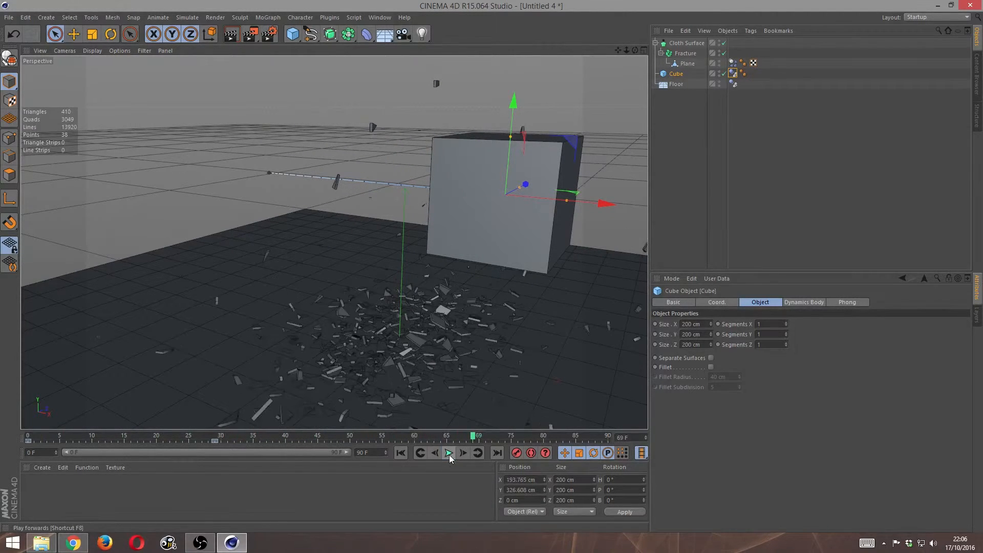
pyautogui.moveTo(472, 441); pyautogui.dragTo(25, 441)
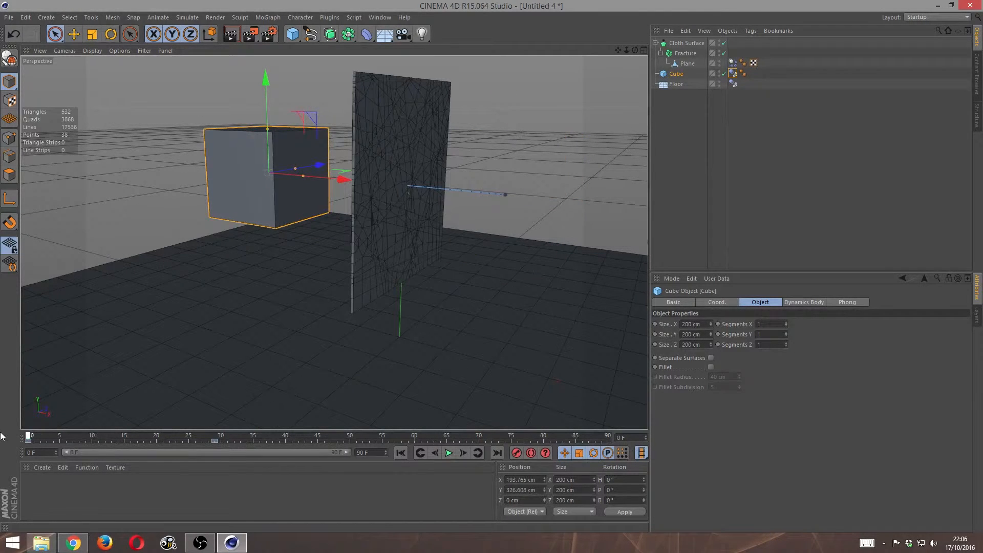
pyautogui.click(445, 456)
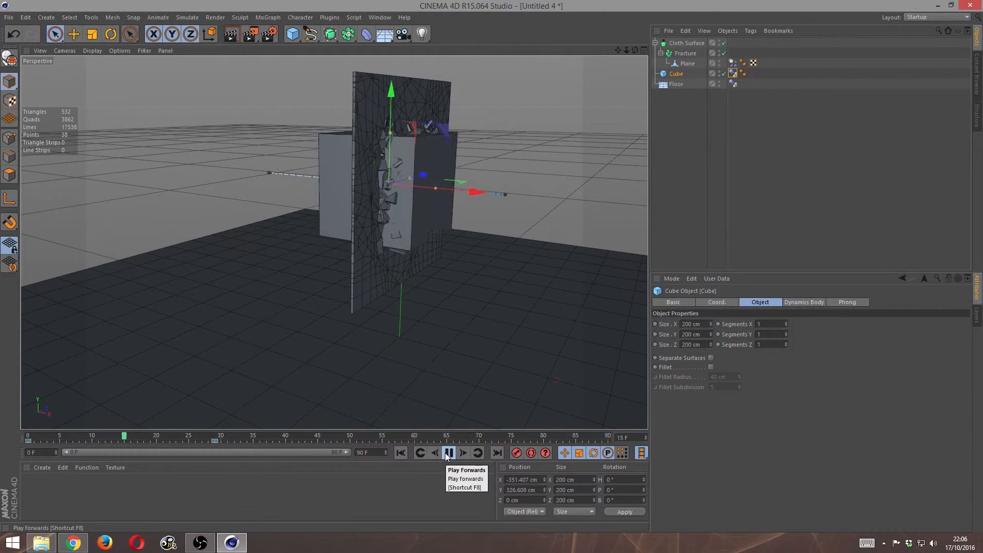
pyautogui.click(449, 453)
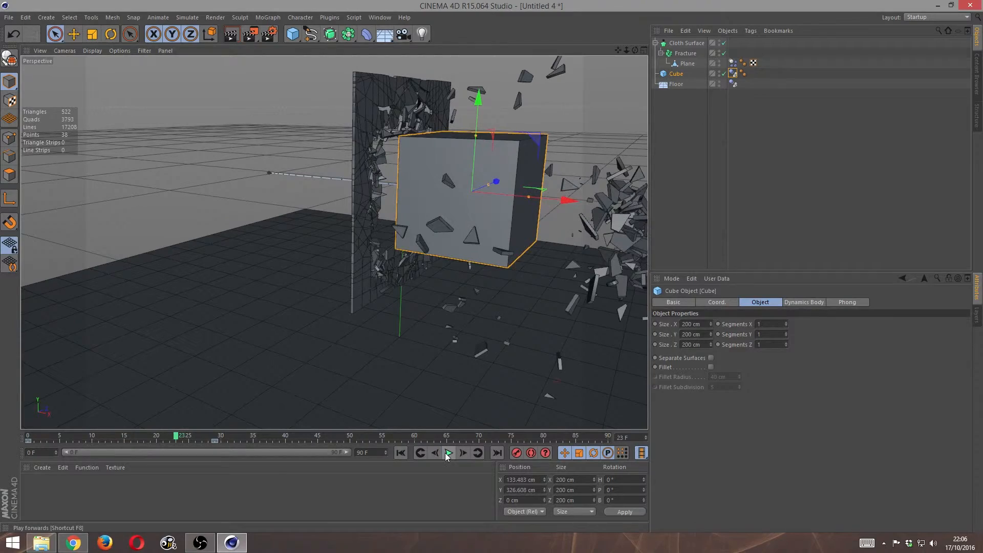
pyautogui.moveTo(634, 53); pyautogui.dragTo(632, 77)
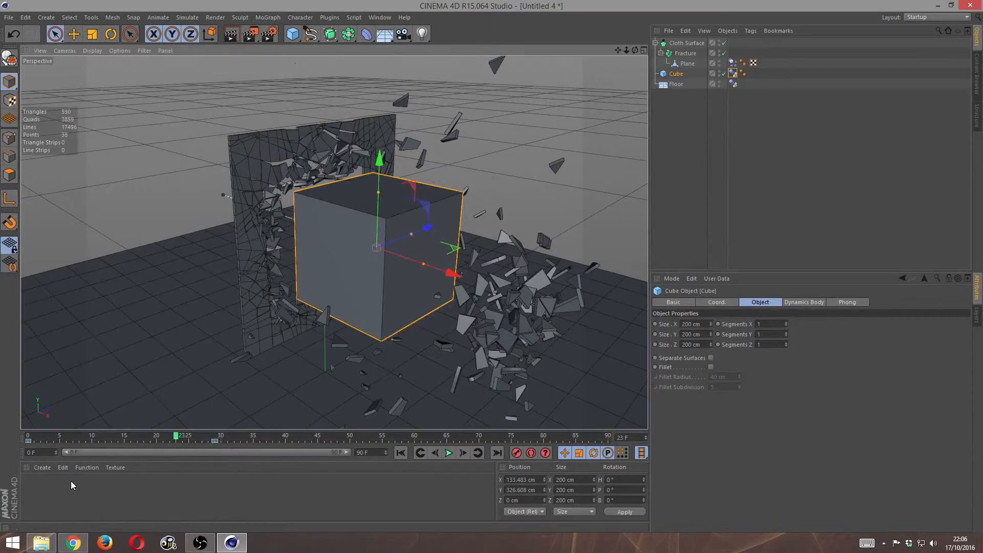
# - Create a default material and apply it to both the floor and a new Sky object
pyautogui.doubleClick(72, 481)
pyautogui.moveTo(28, 491); pyautogui.dragTo(69, 394)
pyautogui.moveTo(33, 489)
pyautogui.mouseDown()
pyautogui.moveTo(136, 212)
pyautogui.moveTo(143, 231)
pyautogui.moveTo(78, 488)
pyautogui.moveTo(35, 484)
pyautogui.mouseUp()
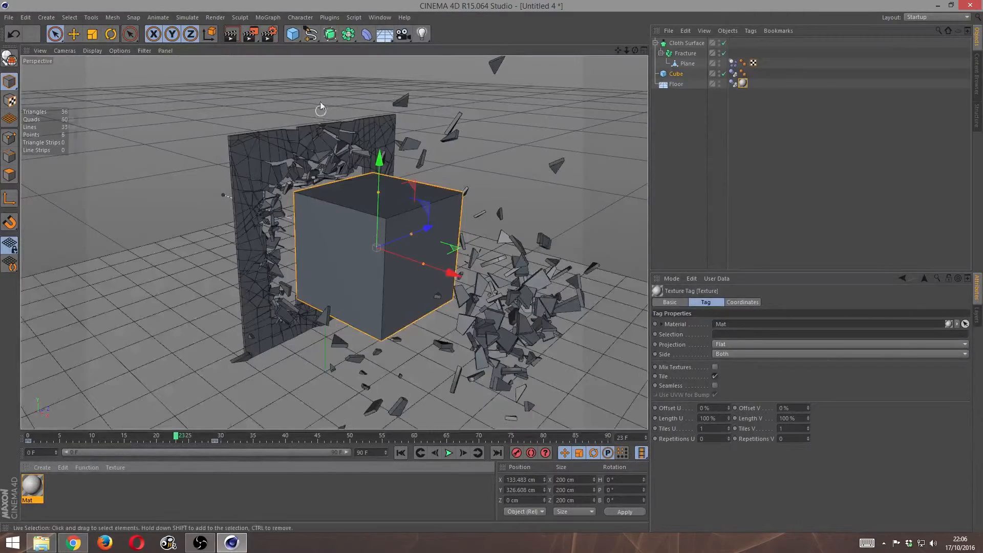
pyautogui.click(384, 34)
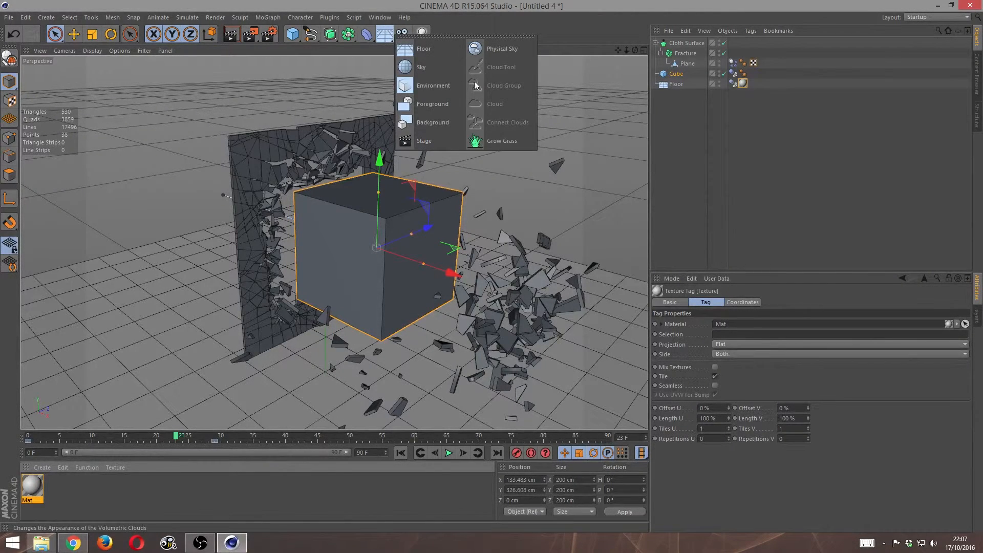
pyautogui.click(428, 66)
pyautogui.moveTo(33, 490); pyautogui.dragTo(140, 175)
# - Create a red material with RGB 200, 46, 46 and apply it to the cube
pyautogui.doubleClick(89, 490)
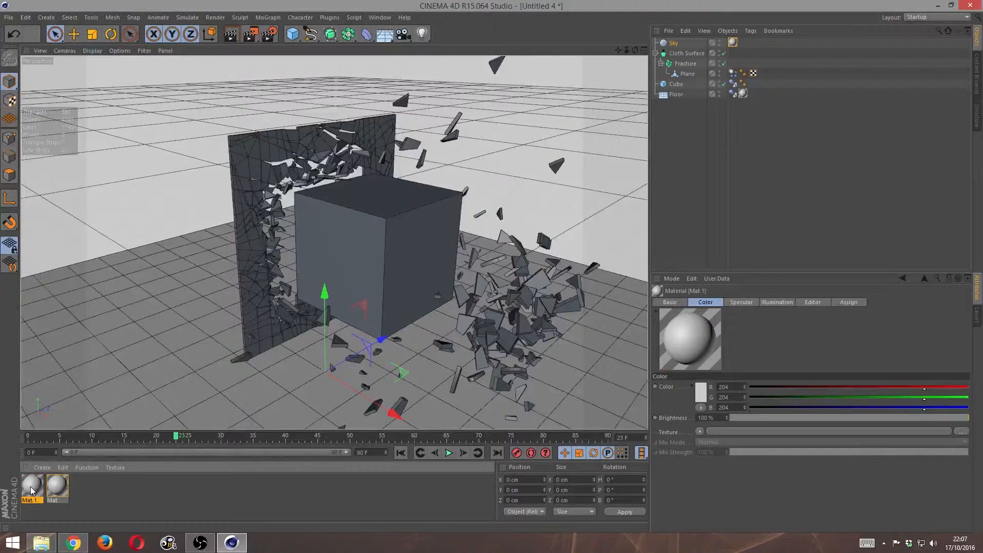
pyautogui.doubleClick(30, 486)
pyautogui.click(270, 112)
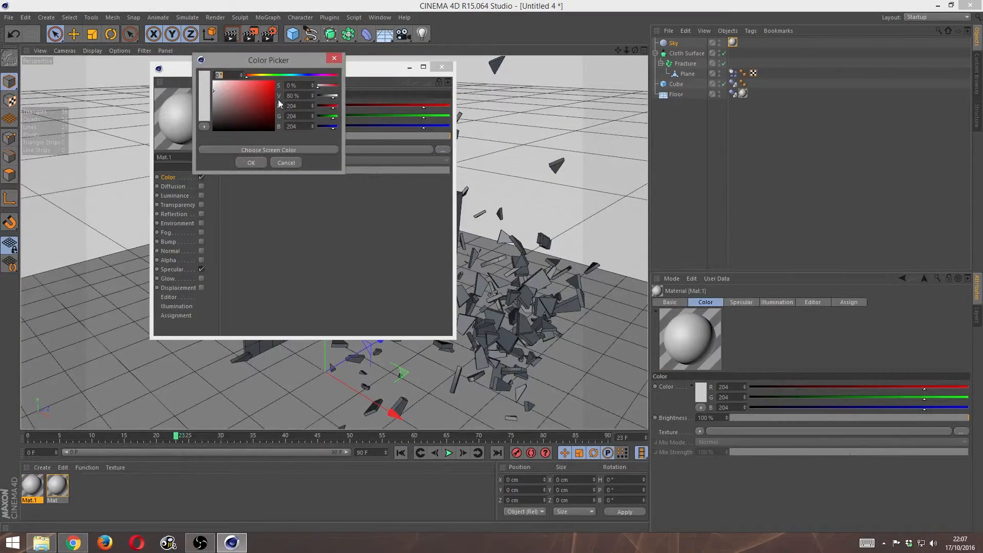
pyautogui.click(260, 91)
pyautogui.click(251, 163)
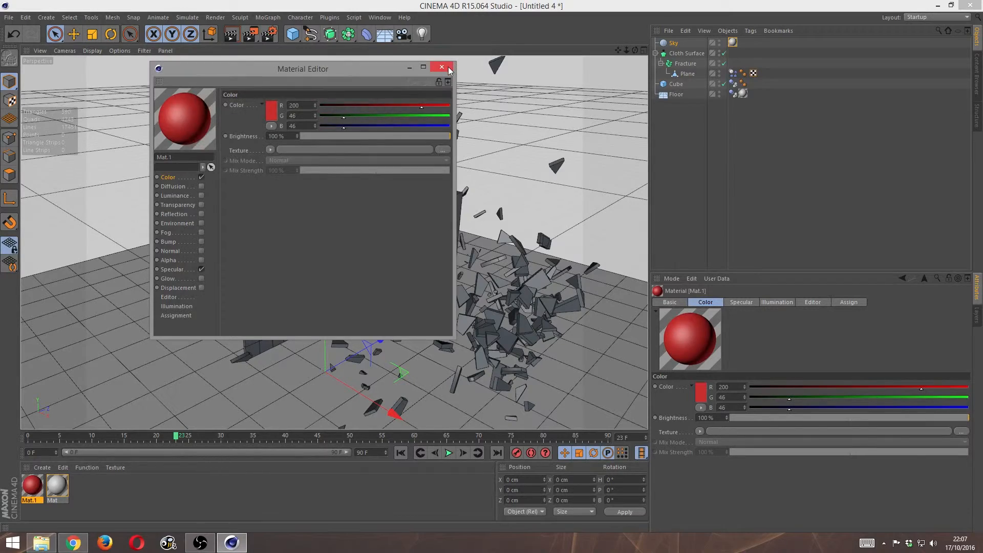
pyautogui.click(441, 66)
pyautogui.moveTo(34, 496); pyautogui.dragTo(344, 281)
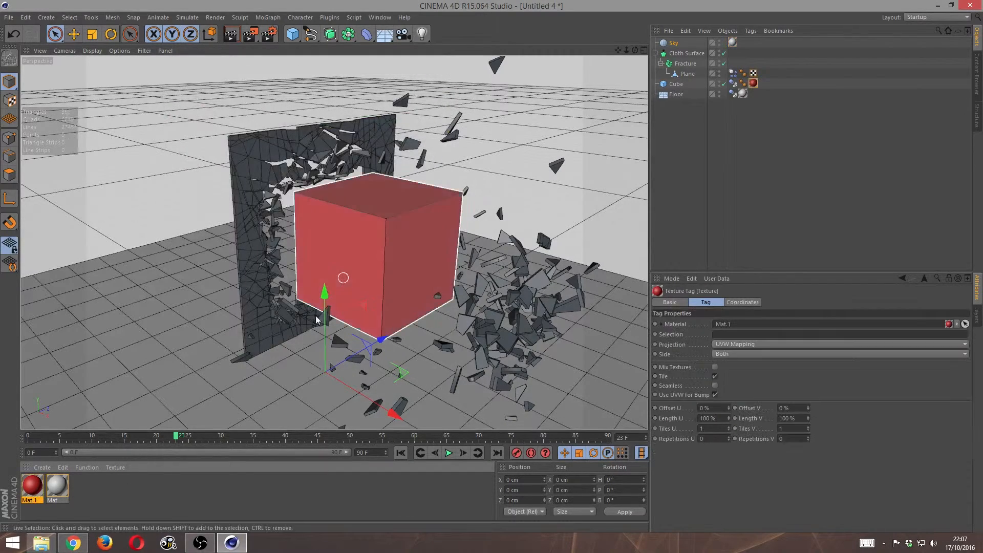
# - Create a blue material with RGB 57, 77, 192 and apply it to the fractured wall's Cloth Surface
pyautogui.doubleClick(108, 484)
pyautogui.doubleClick(31, 489)
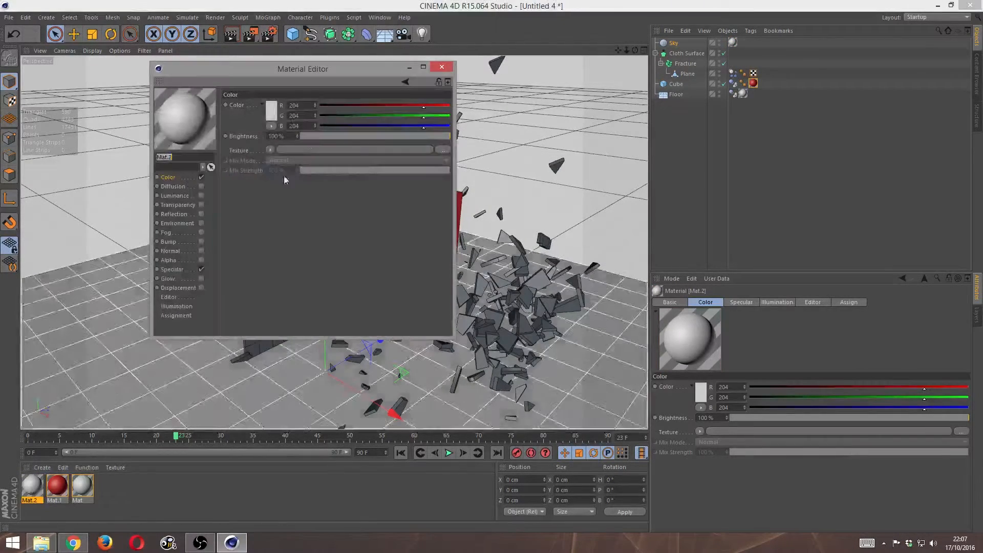
pyautogui.click(272, 112)
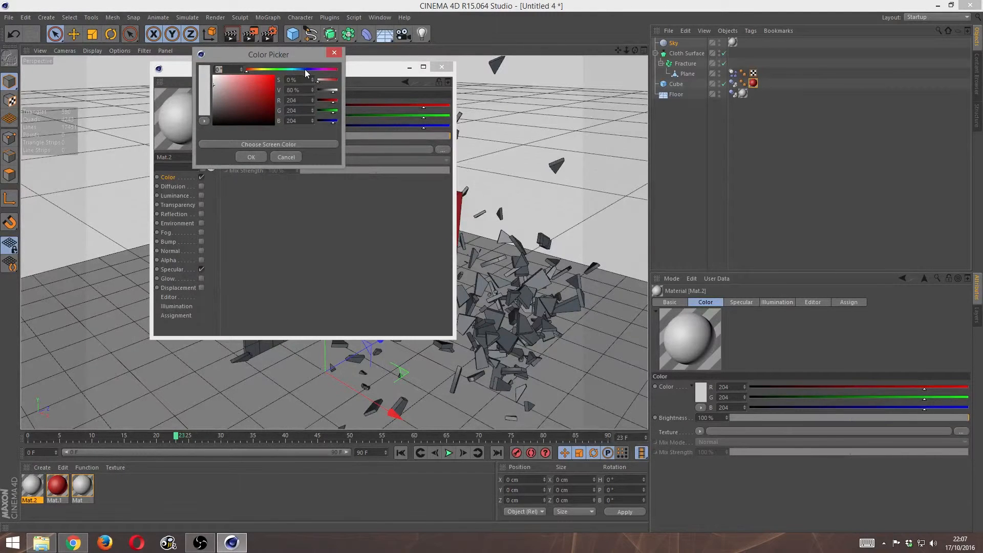
pyautogui.click(305, 69)
pyautogui.click(256, 88)
pyautogui.click(251, 156)
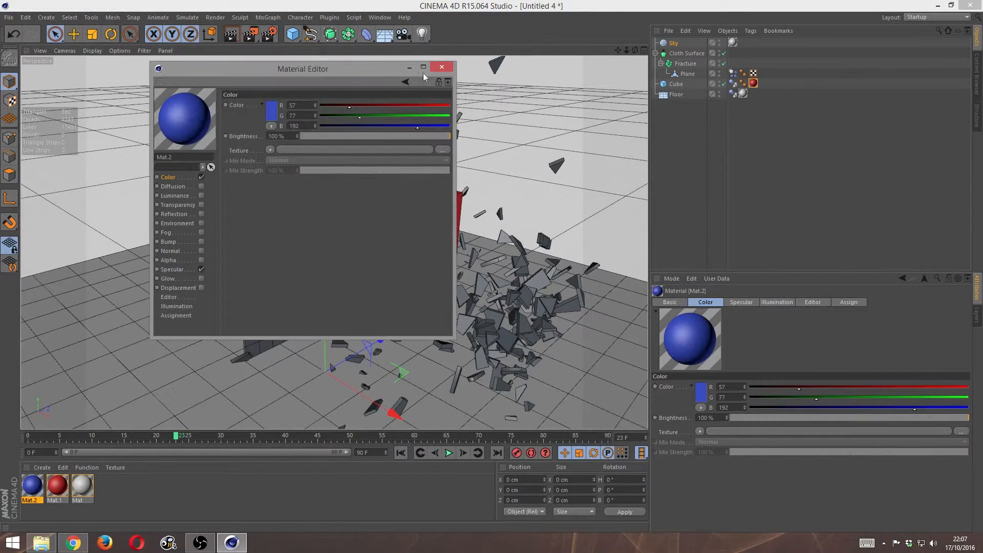
pyautogui.click(450, 67)
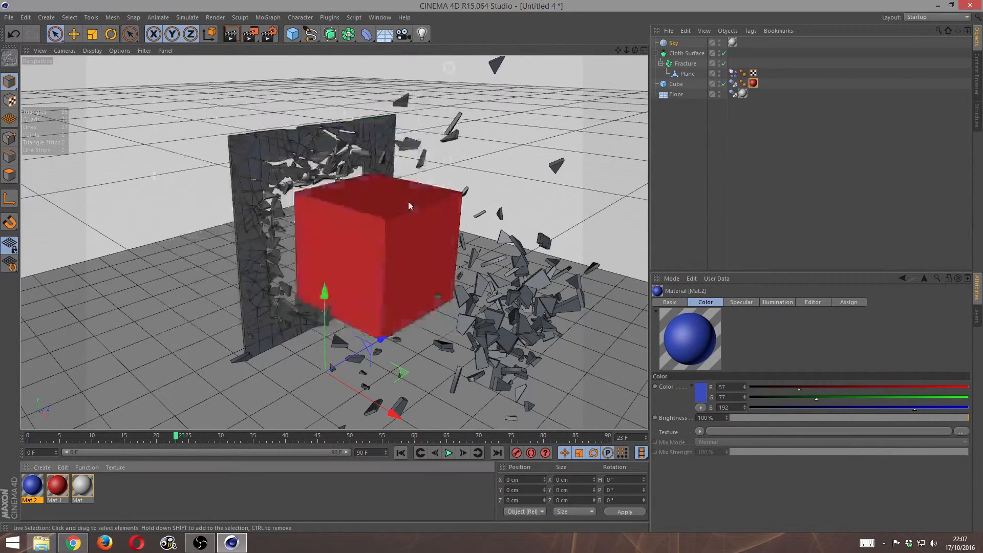
pyautogui.moveTo(245, 212); pyautogui.dragTo(255, 162)
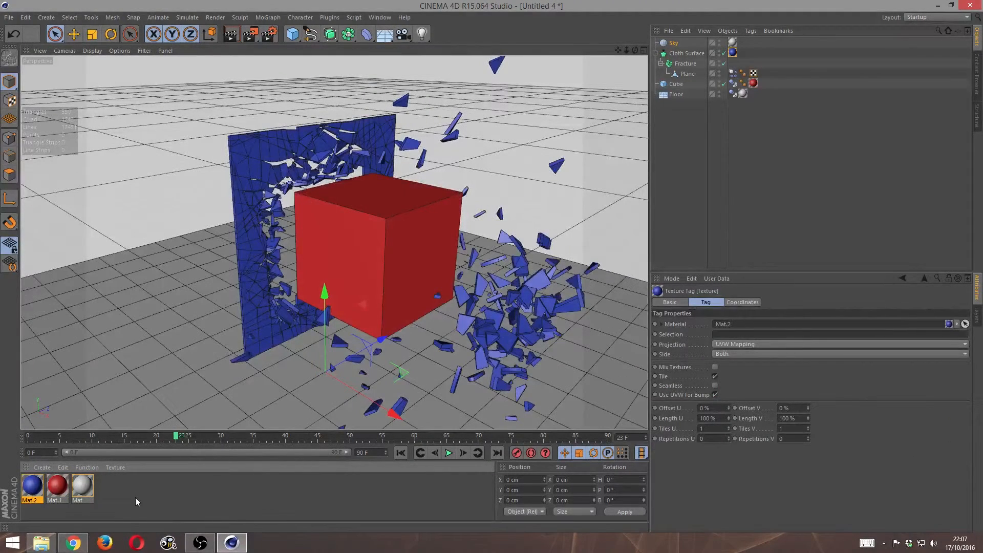
# - Create another material and set its color to pure white, RGB 255, 255, 255
pyautogui.doubleClick(135, 496)
pyautogui.doubleClick(31, 485)
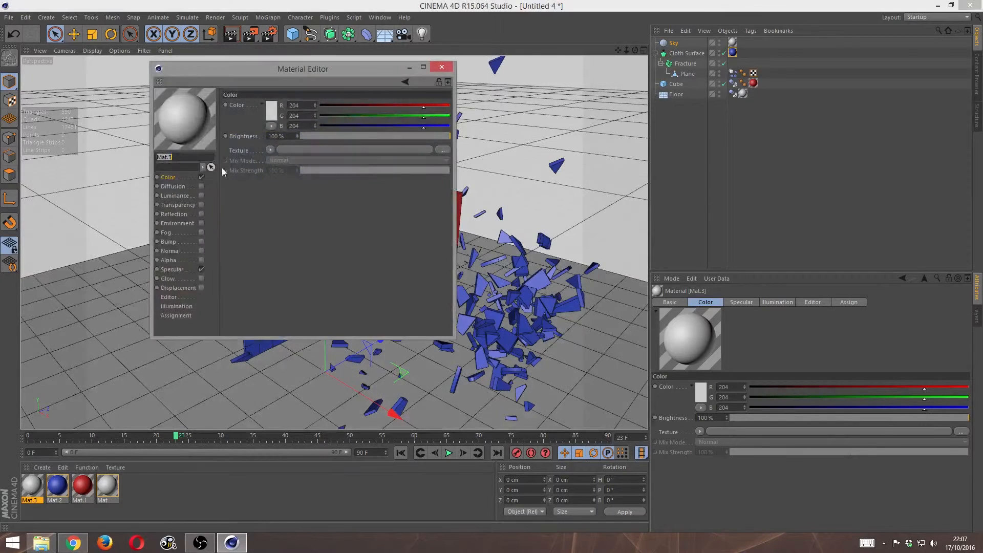
pyautogui.click(271, 110)
pyautogui.click(218, 77)
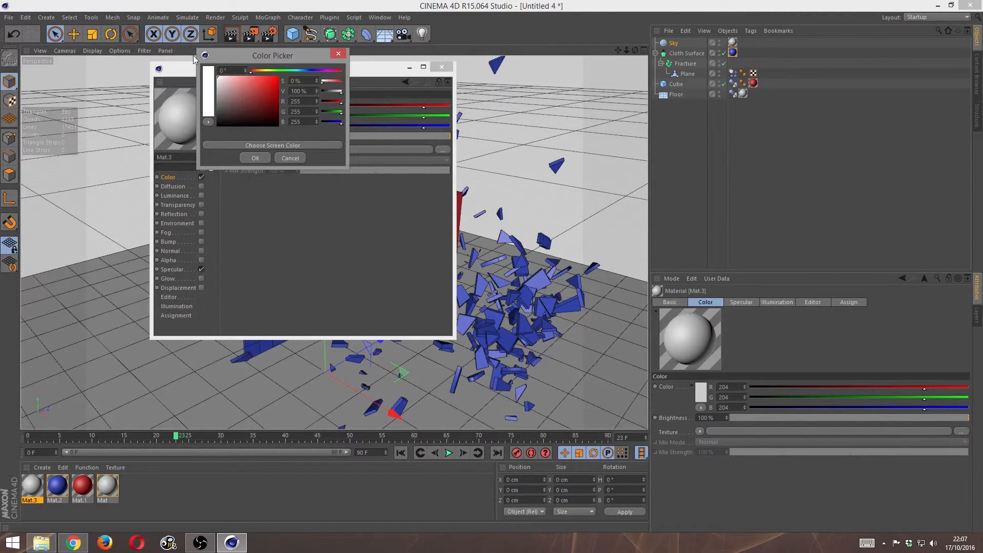
pyautogui.click(255, 158)
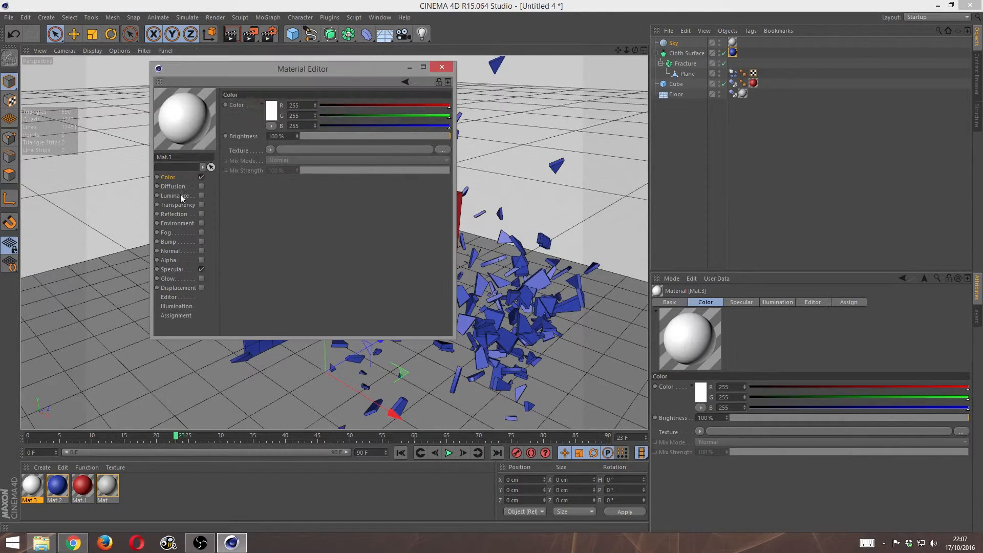
# - Enable reflection on the white material at 50% brightness and apply the material to the floor
pyautogui.click(201, 213)
pyautogui.click(292, 137)
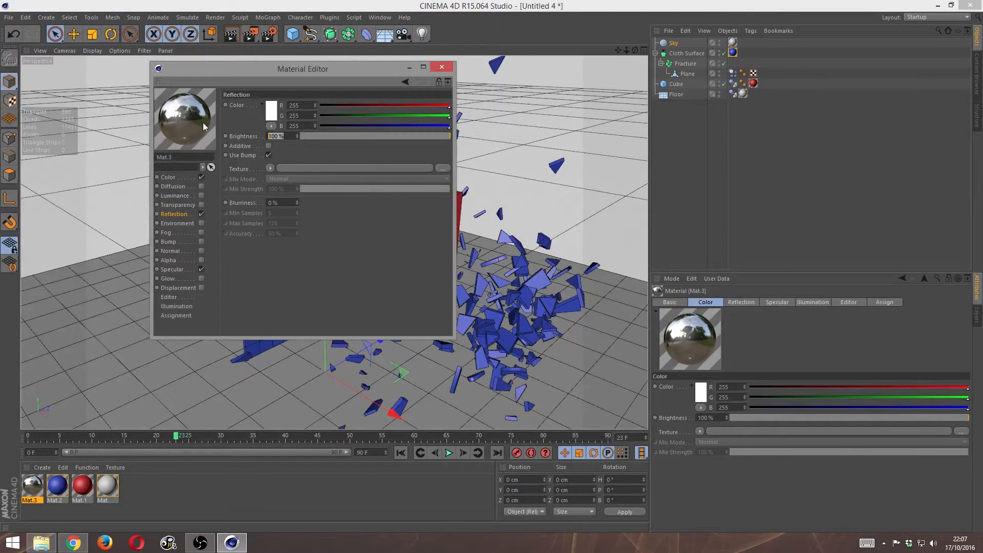
pyautogui.write('50')
pyautogui.press('Return')
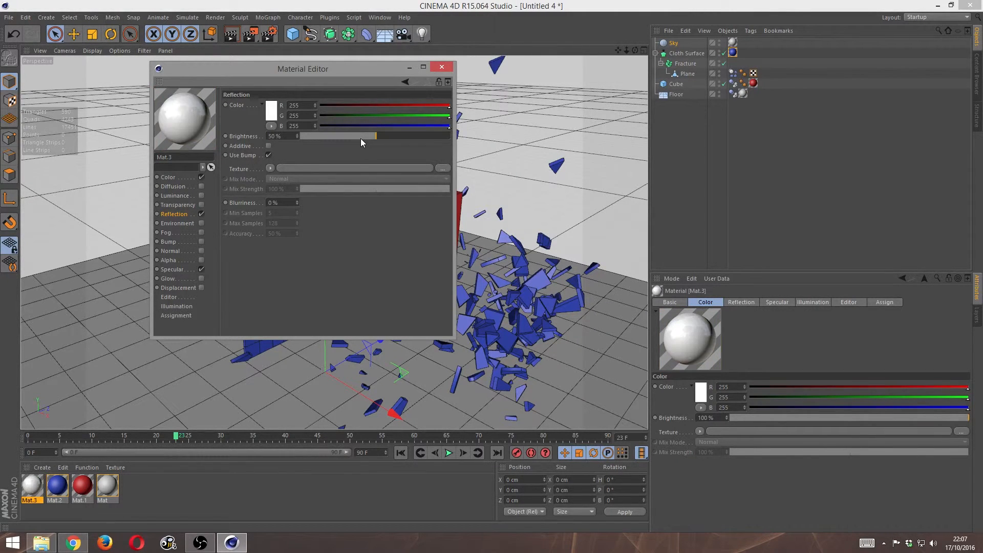
pyautogui.click(441, 67)
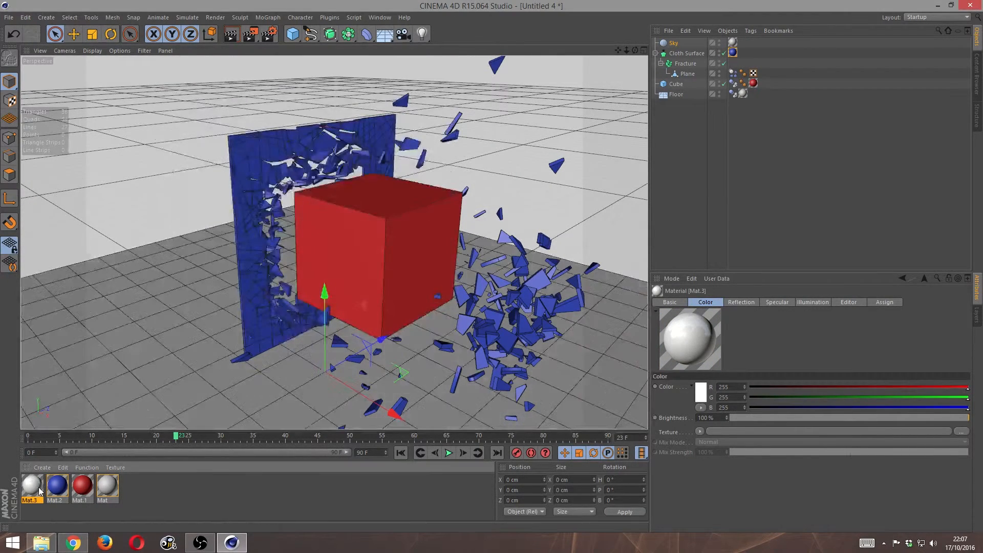
pyautogui.moveTo(39, 492); pyautogui.dragTo(113, 394)
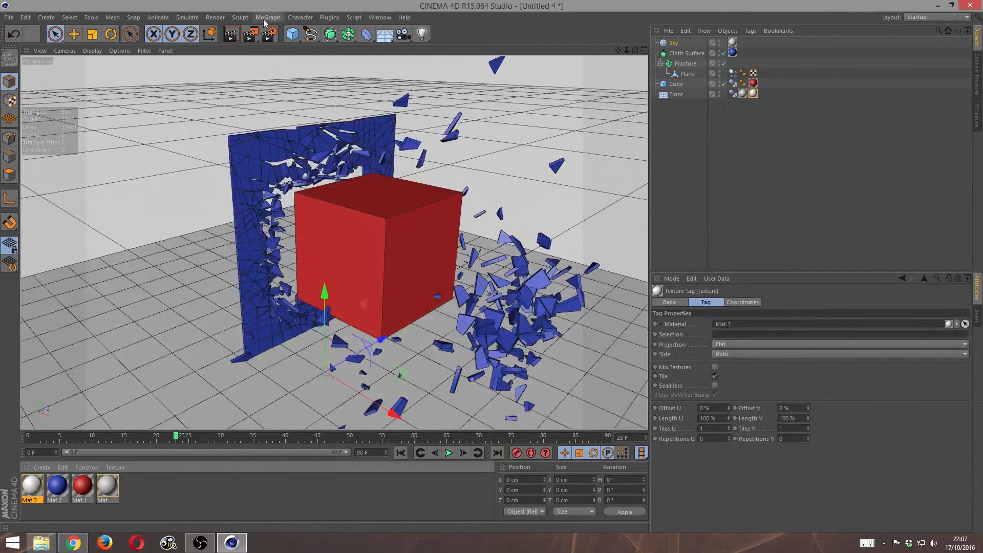
# - Load the user render preset Basic 1 and make it the active render setting
pyautogui.click(213, 18)
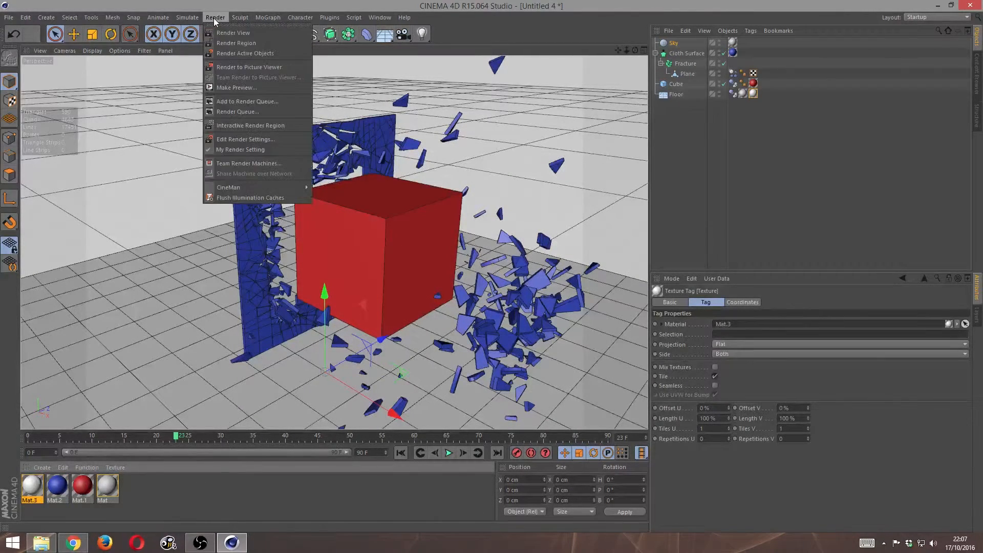
pyautogui.click(272, 139)
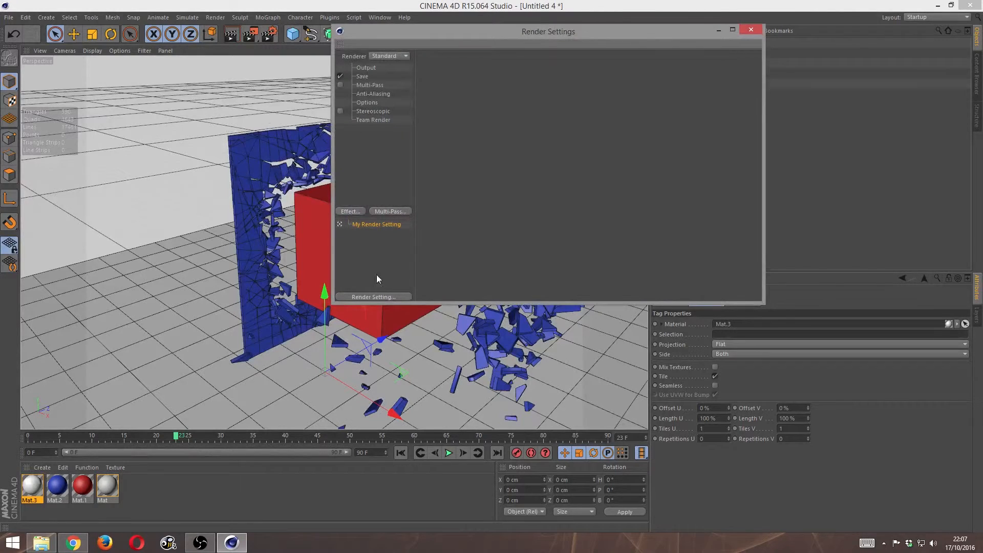
pyautogui.click(380, 298)
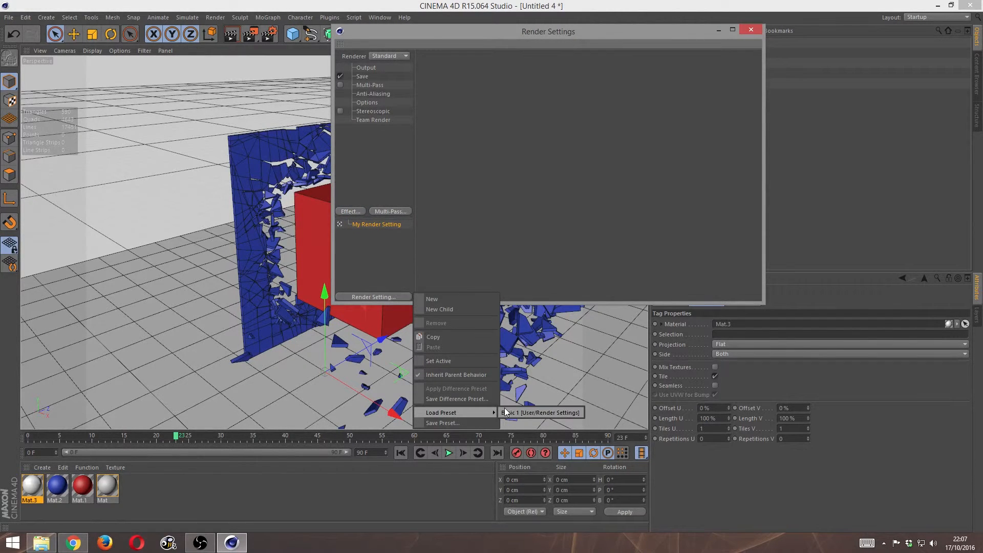
pyautogui.click(511, 412)
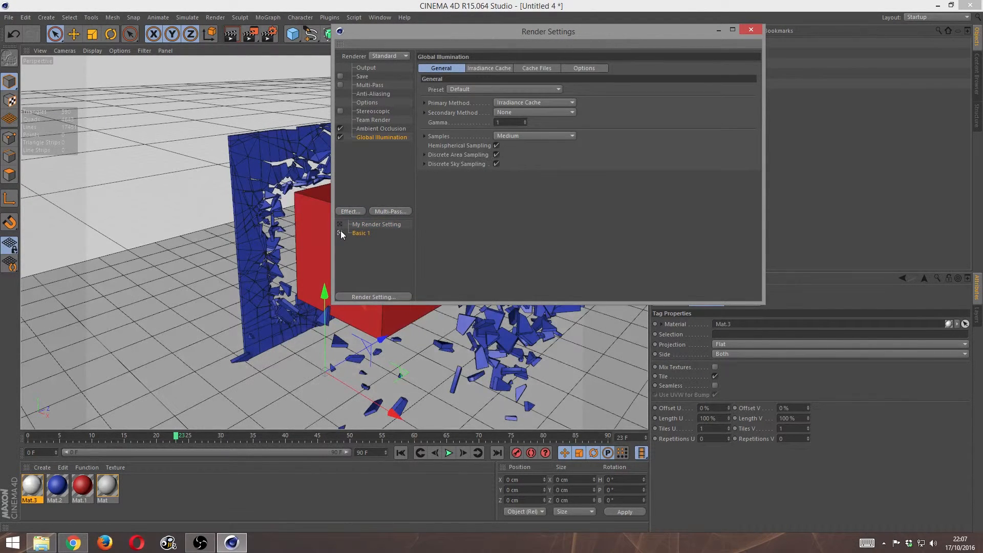
pyautogui.click(751, 29)
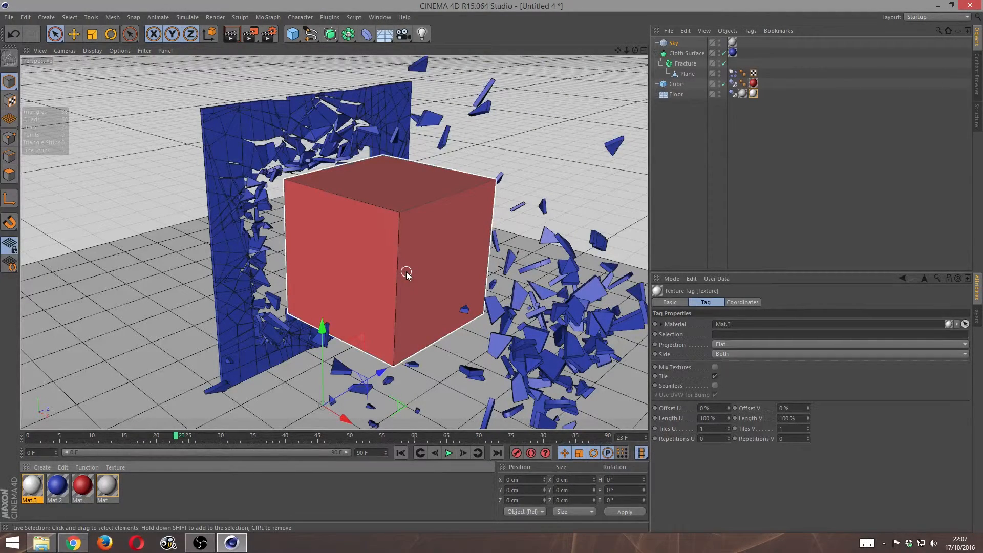
# - Render frame 23 in the viewport and examine the shattered wall and cube from a wider, different angle
pyautogui.hotkey('ctrl', 'r')
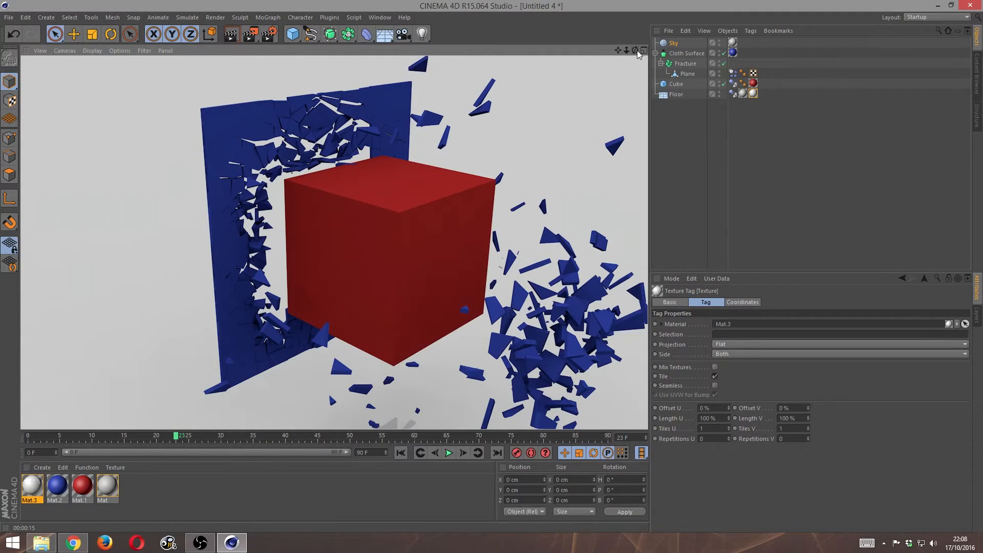
pyautogui.moveTo(635, 50); pyautogui.dragTo(584, 69)
pyautogui.scroll(-2, 435, 222)
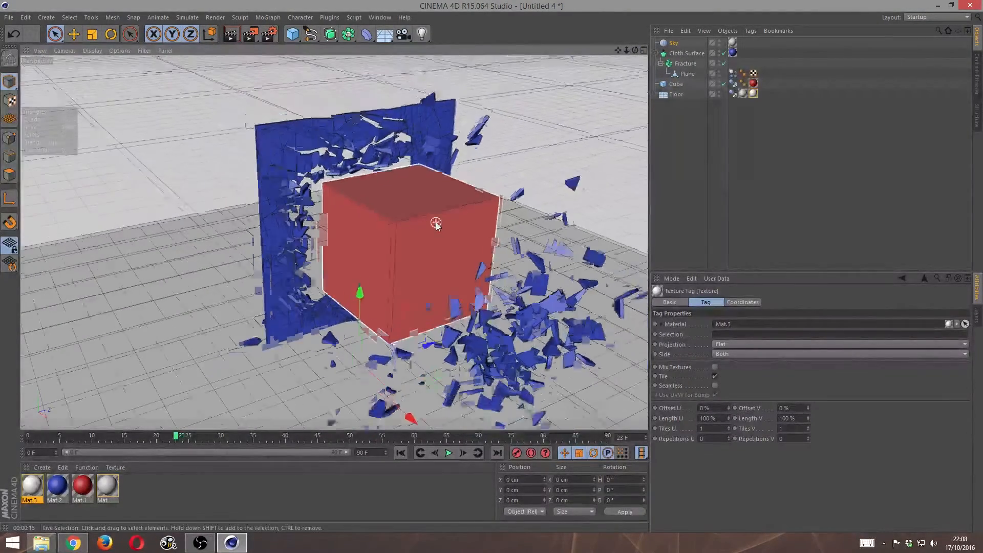
pyautogui.scroll(-2, 435, 222)
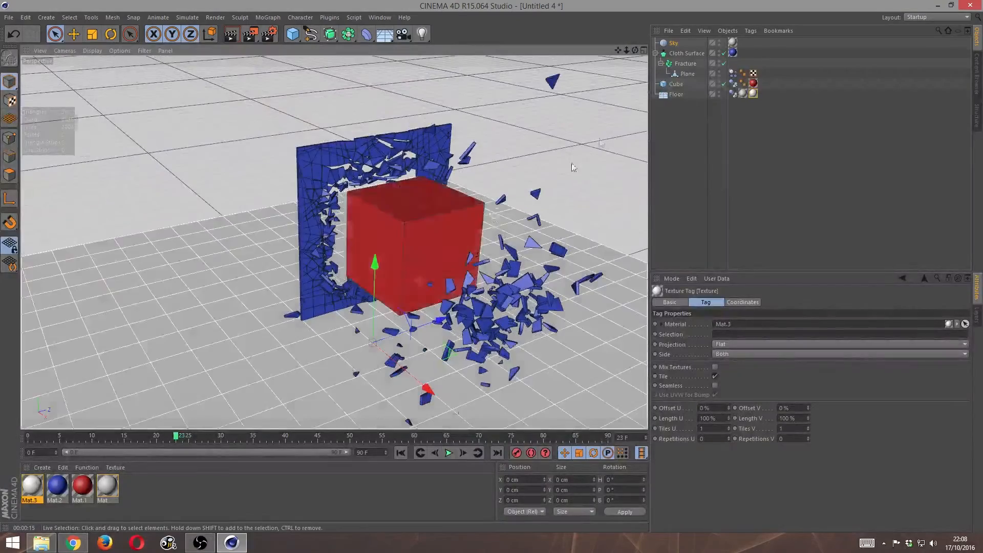
pyautogui.moveTo(634, 52); pyautogui.dragTo(640, 54)
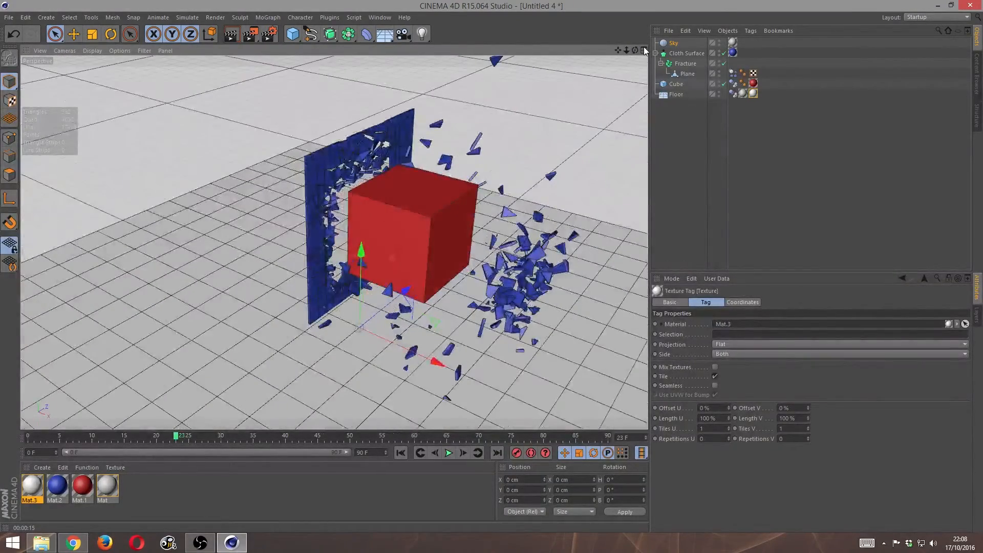